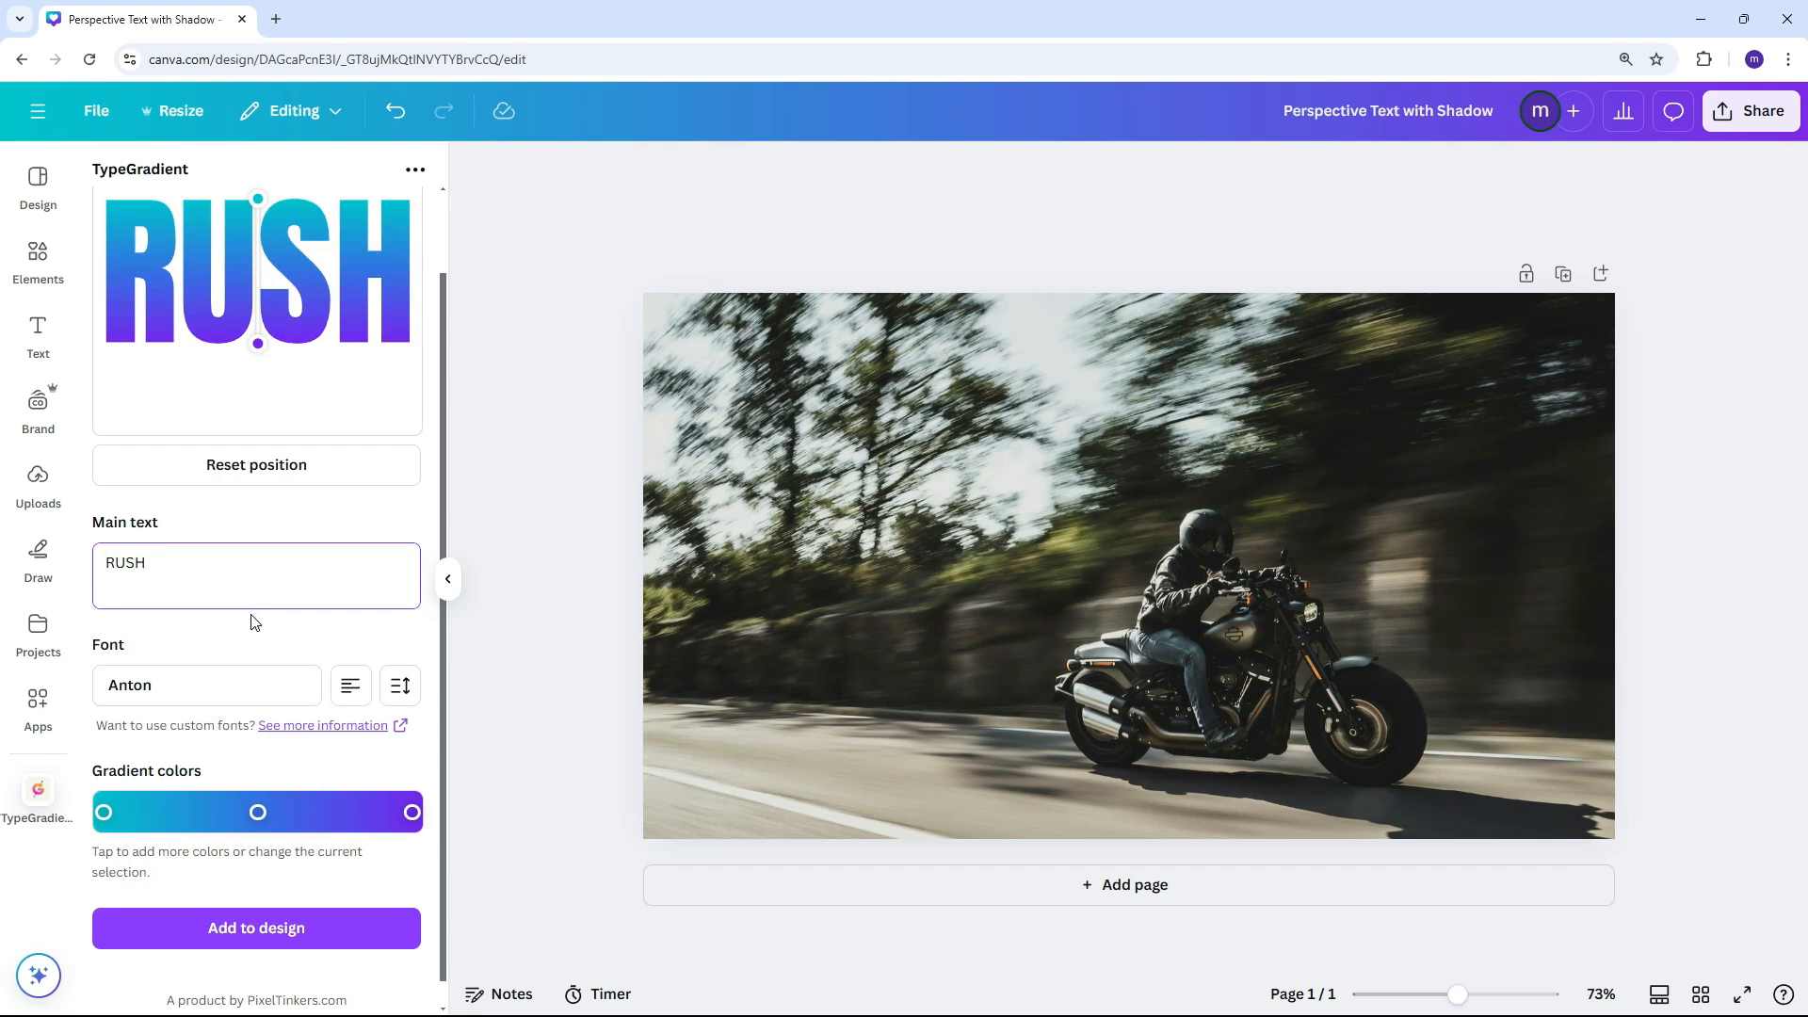
click(197, 676)
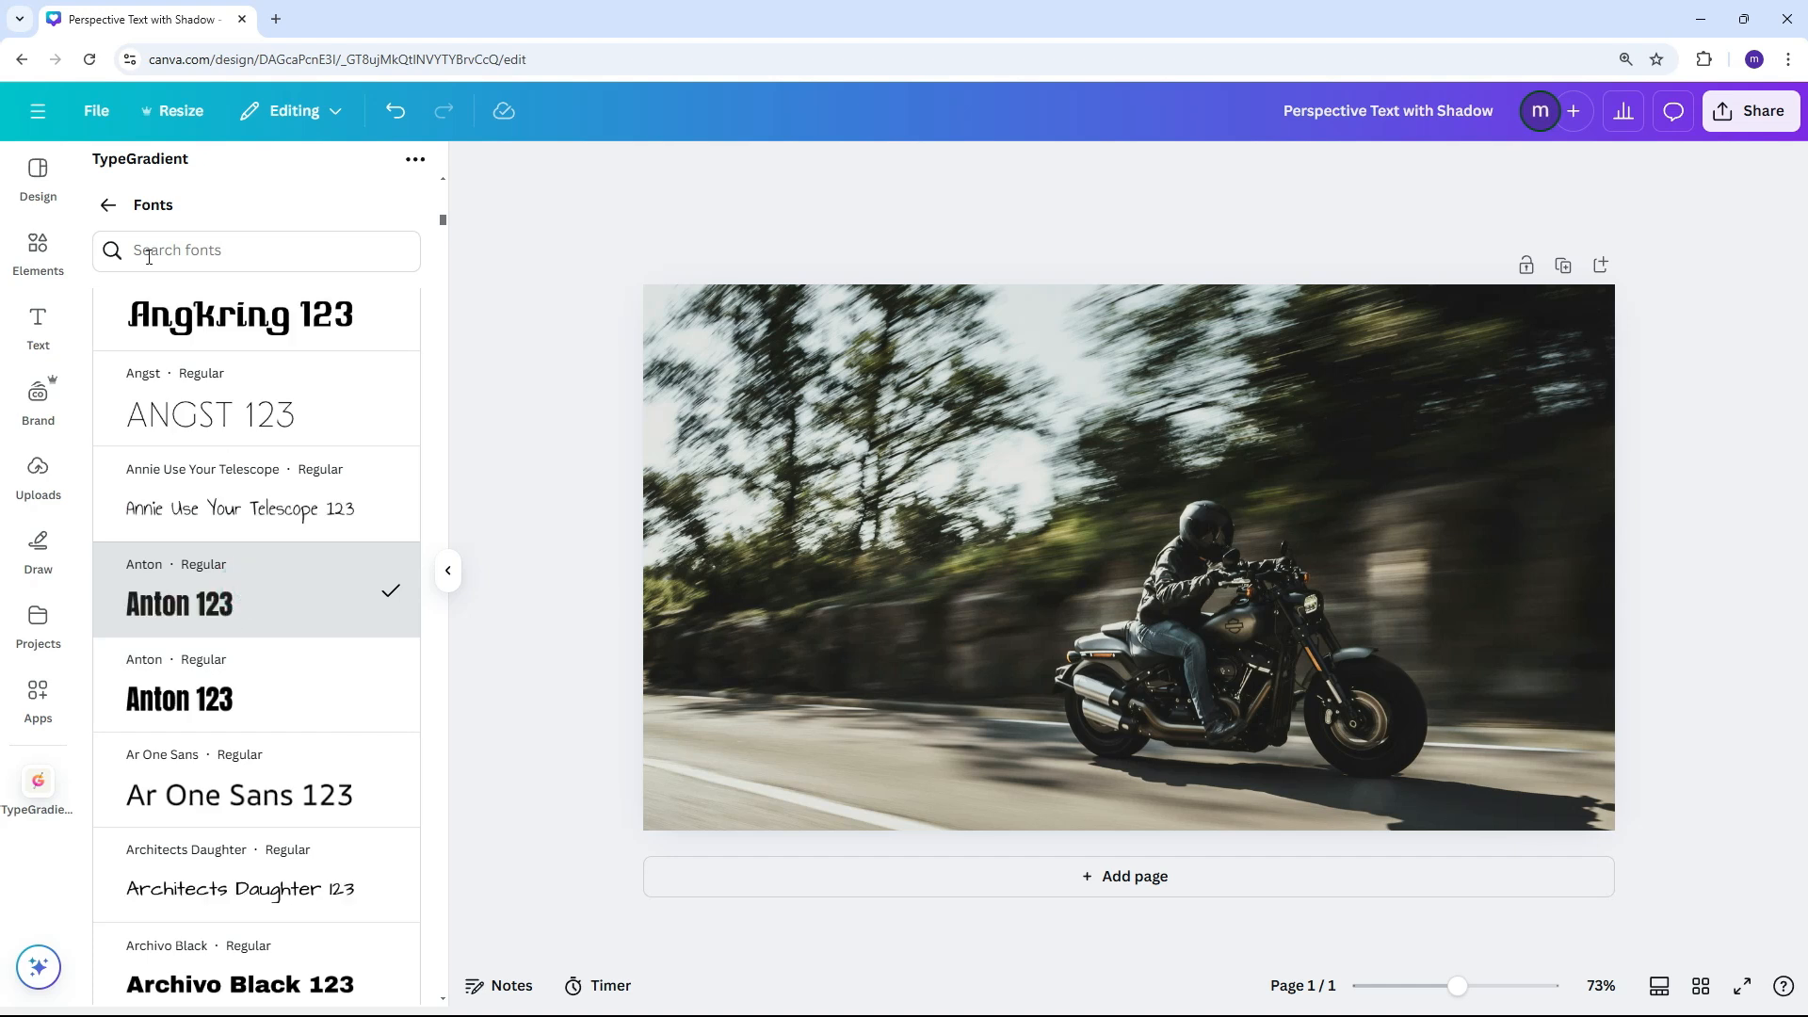
click(107, 205)
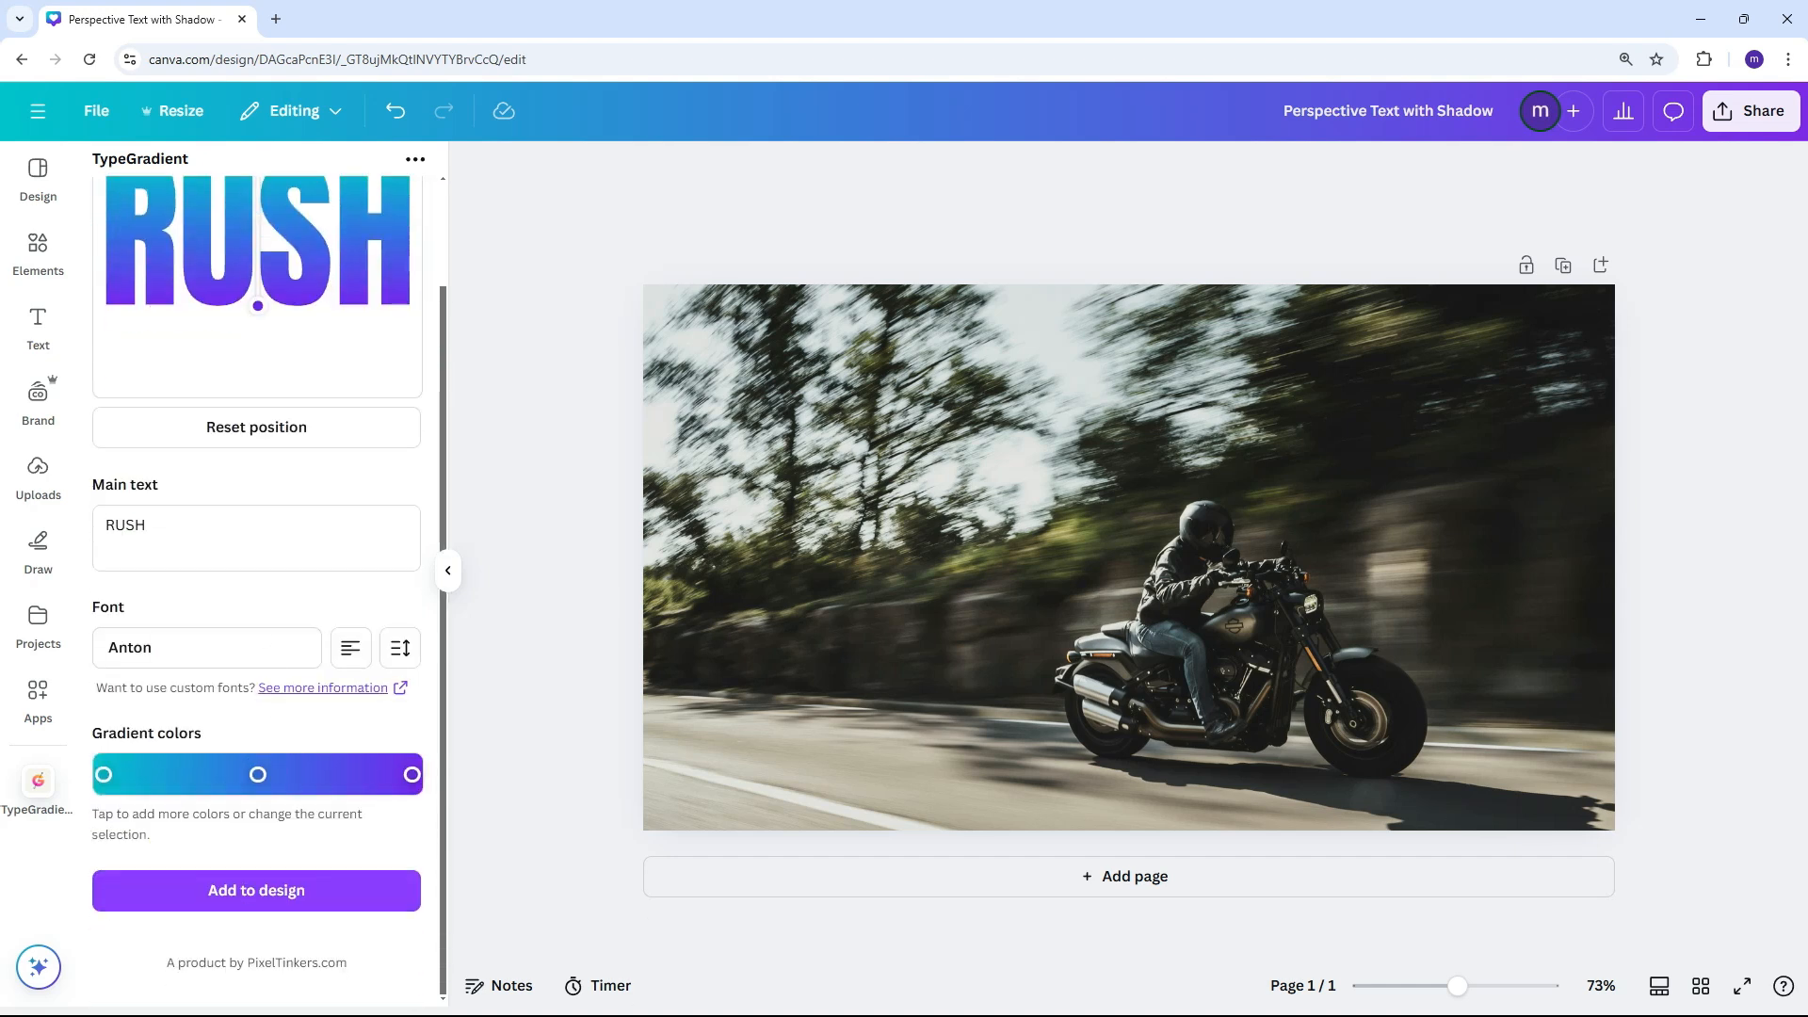
Remove the middle gradient colour and set the start colour to #b1bb7a and the end colour to #7f7e46
click(257, 774)
click(255, 703)
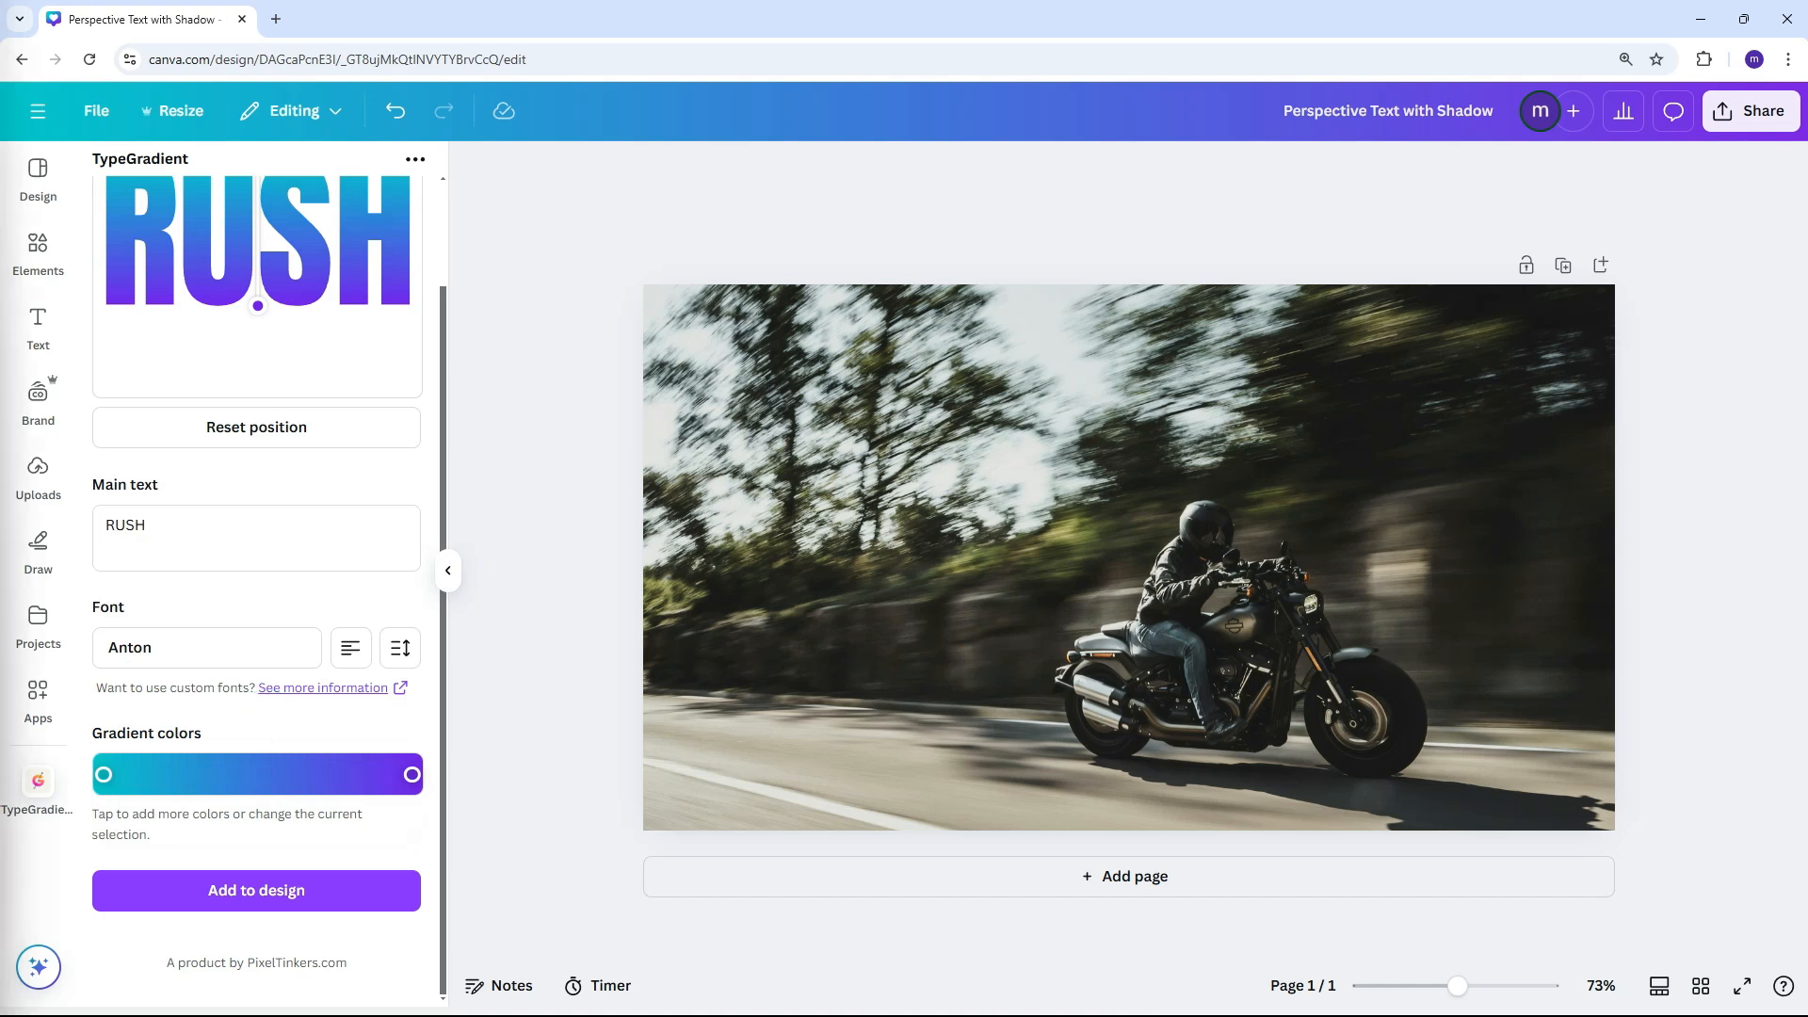
click(104, 776)
text(#b1bb7a)
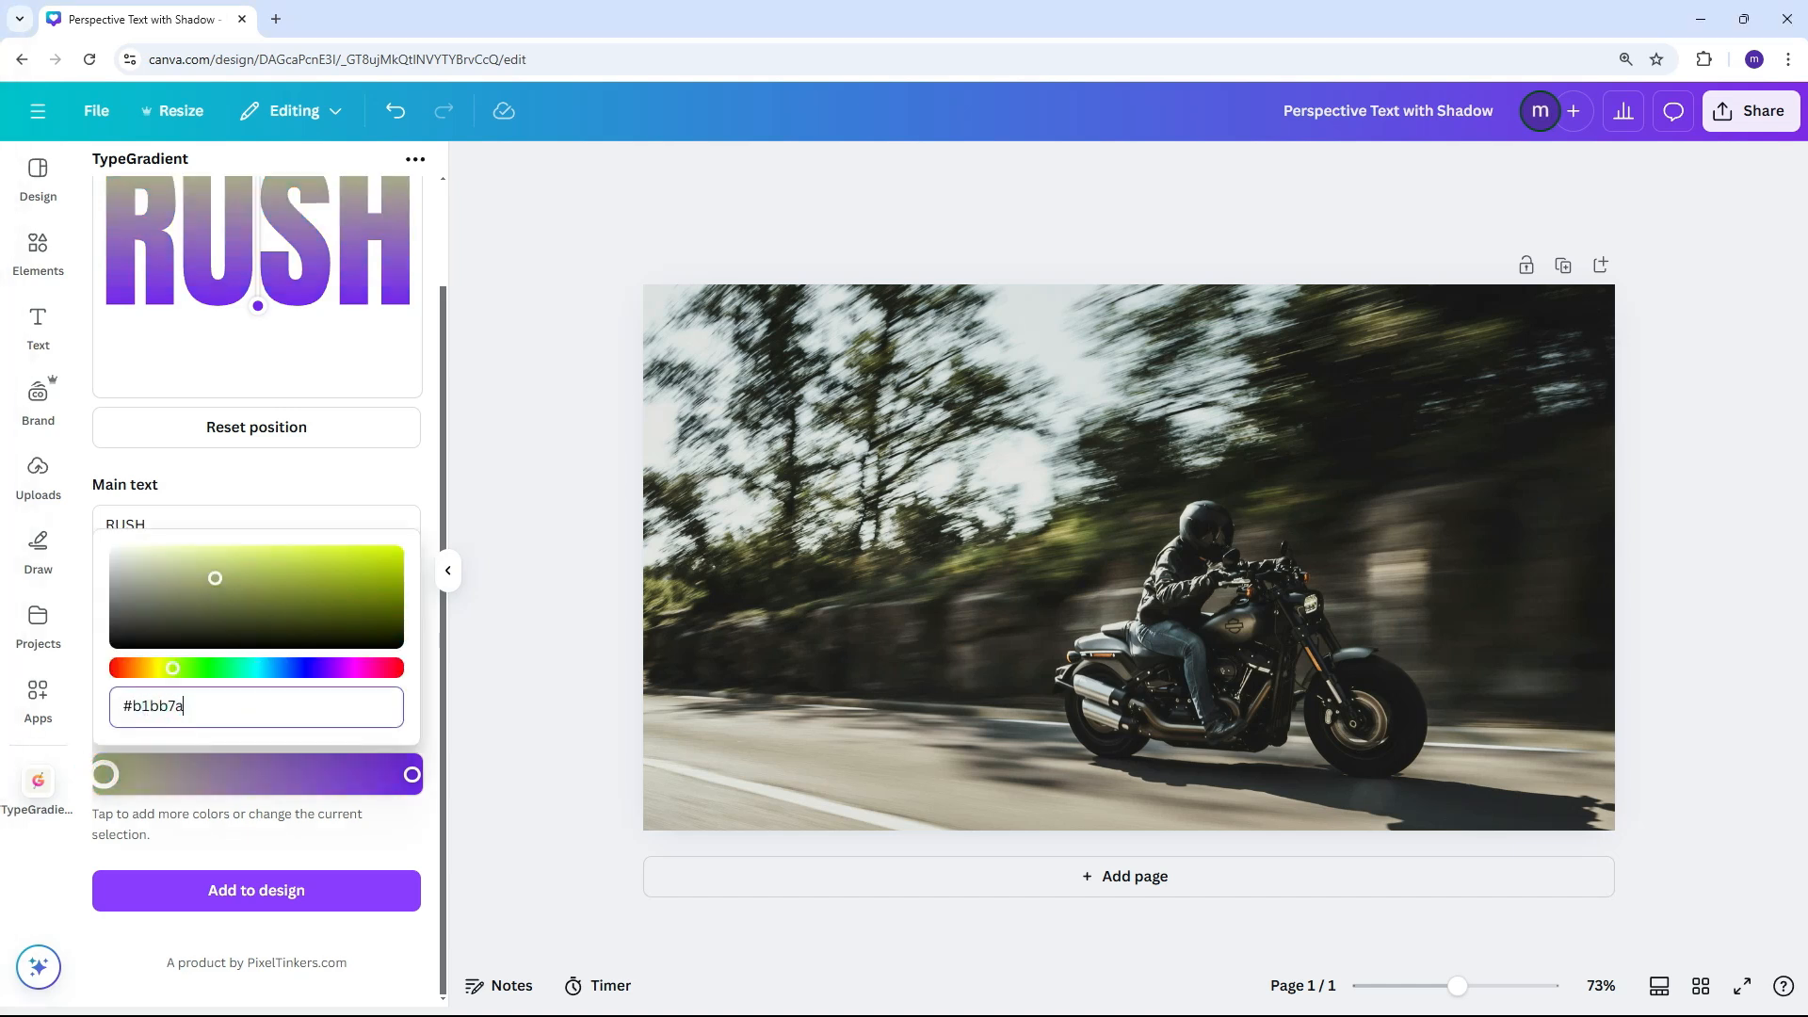
click(415, 777)
click(213, 711)
text(#7f7e46)
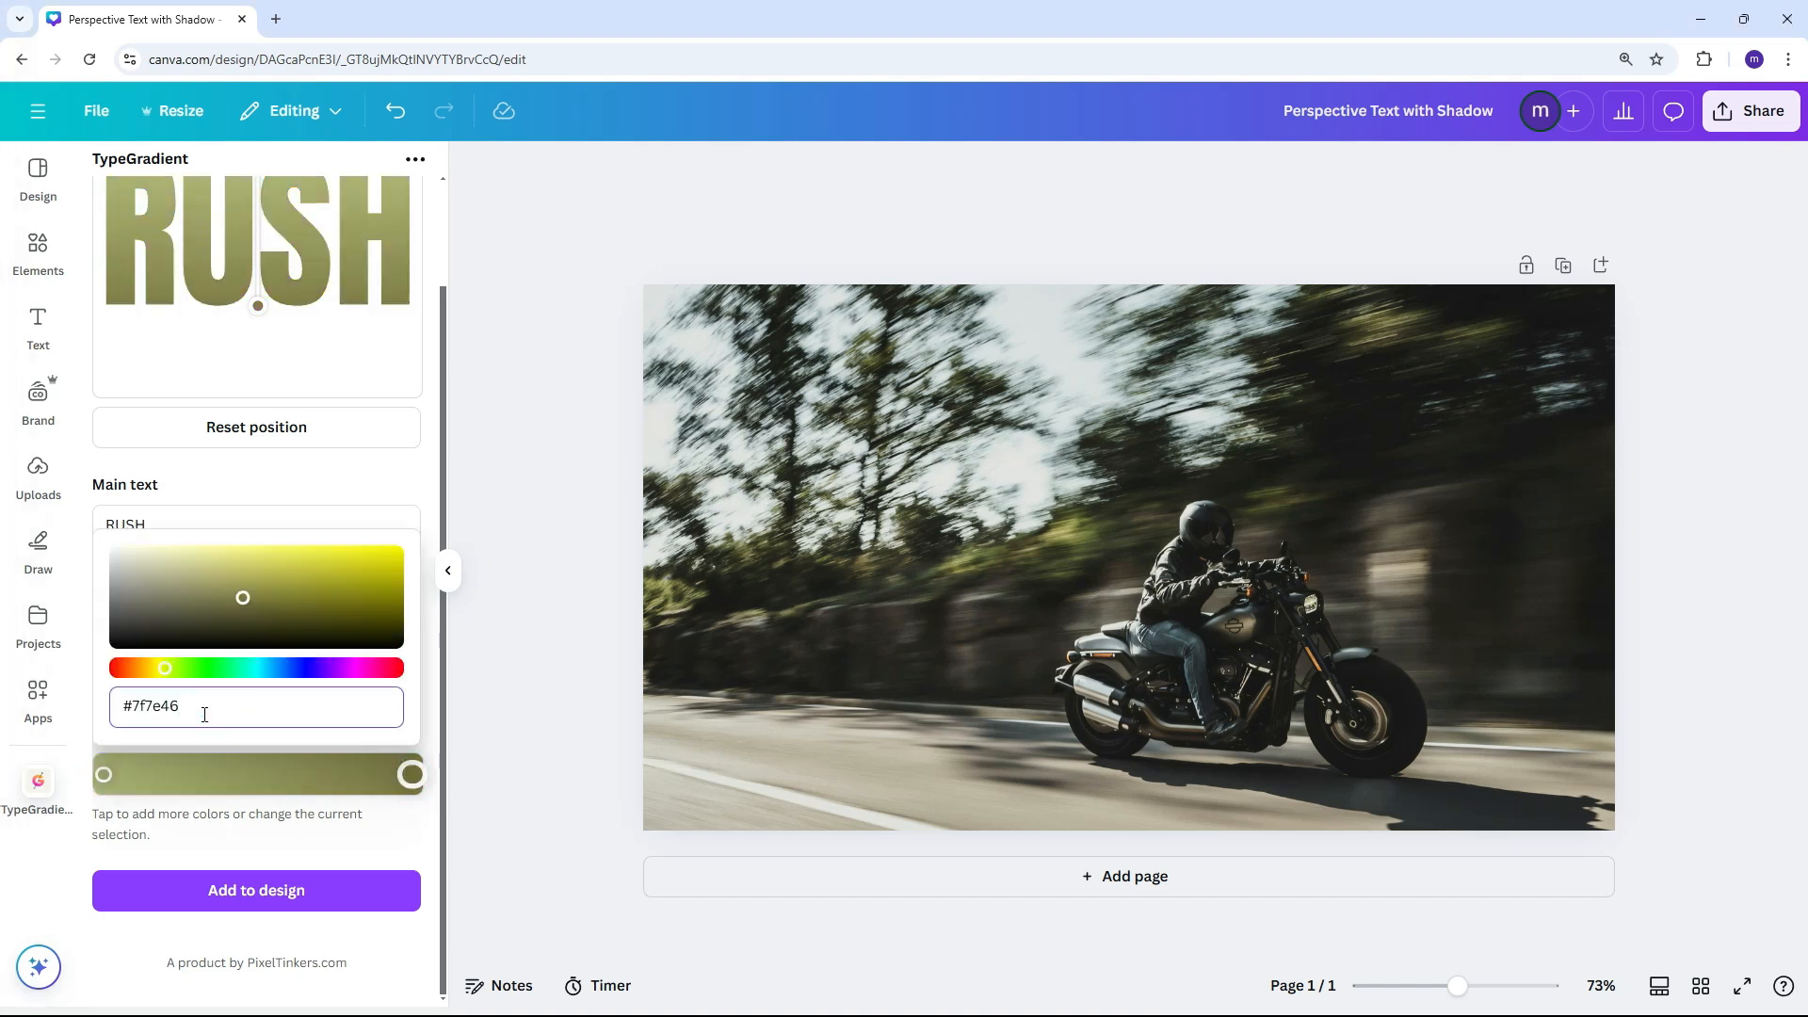
click(270, 488)
Add the gradient RUSH text to the design, enlarge it and centre it over the motorcycle photo
click(300, 881)
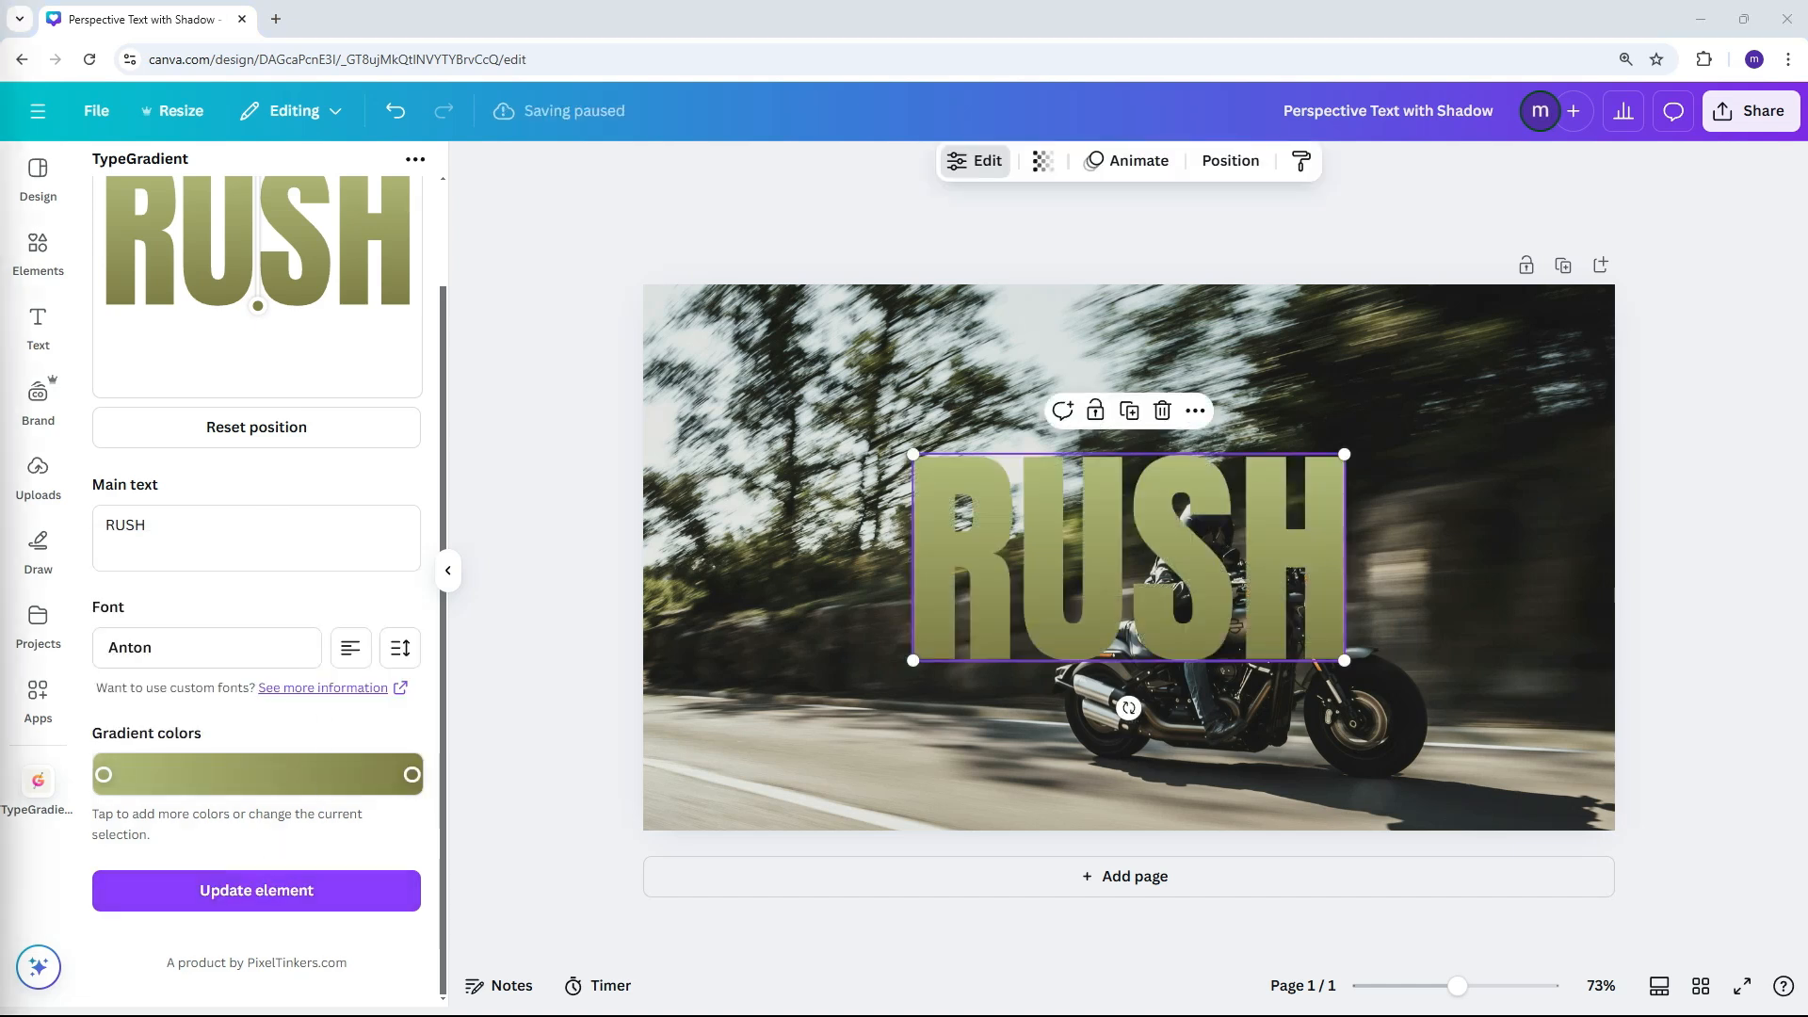
drag(1344, 455, 1527, 367)
drag(1445, 491, 1352, 535)
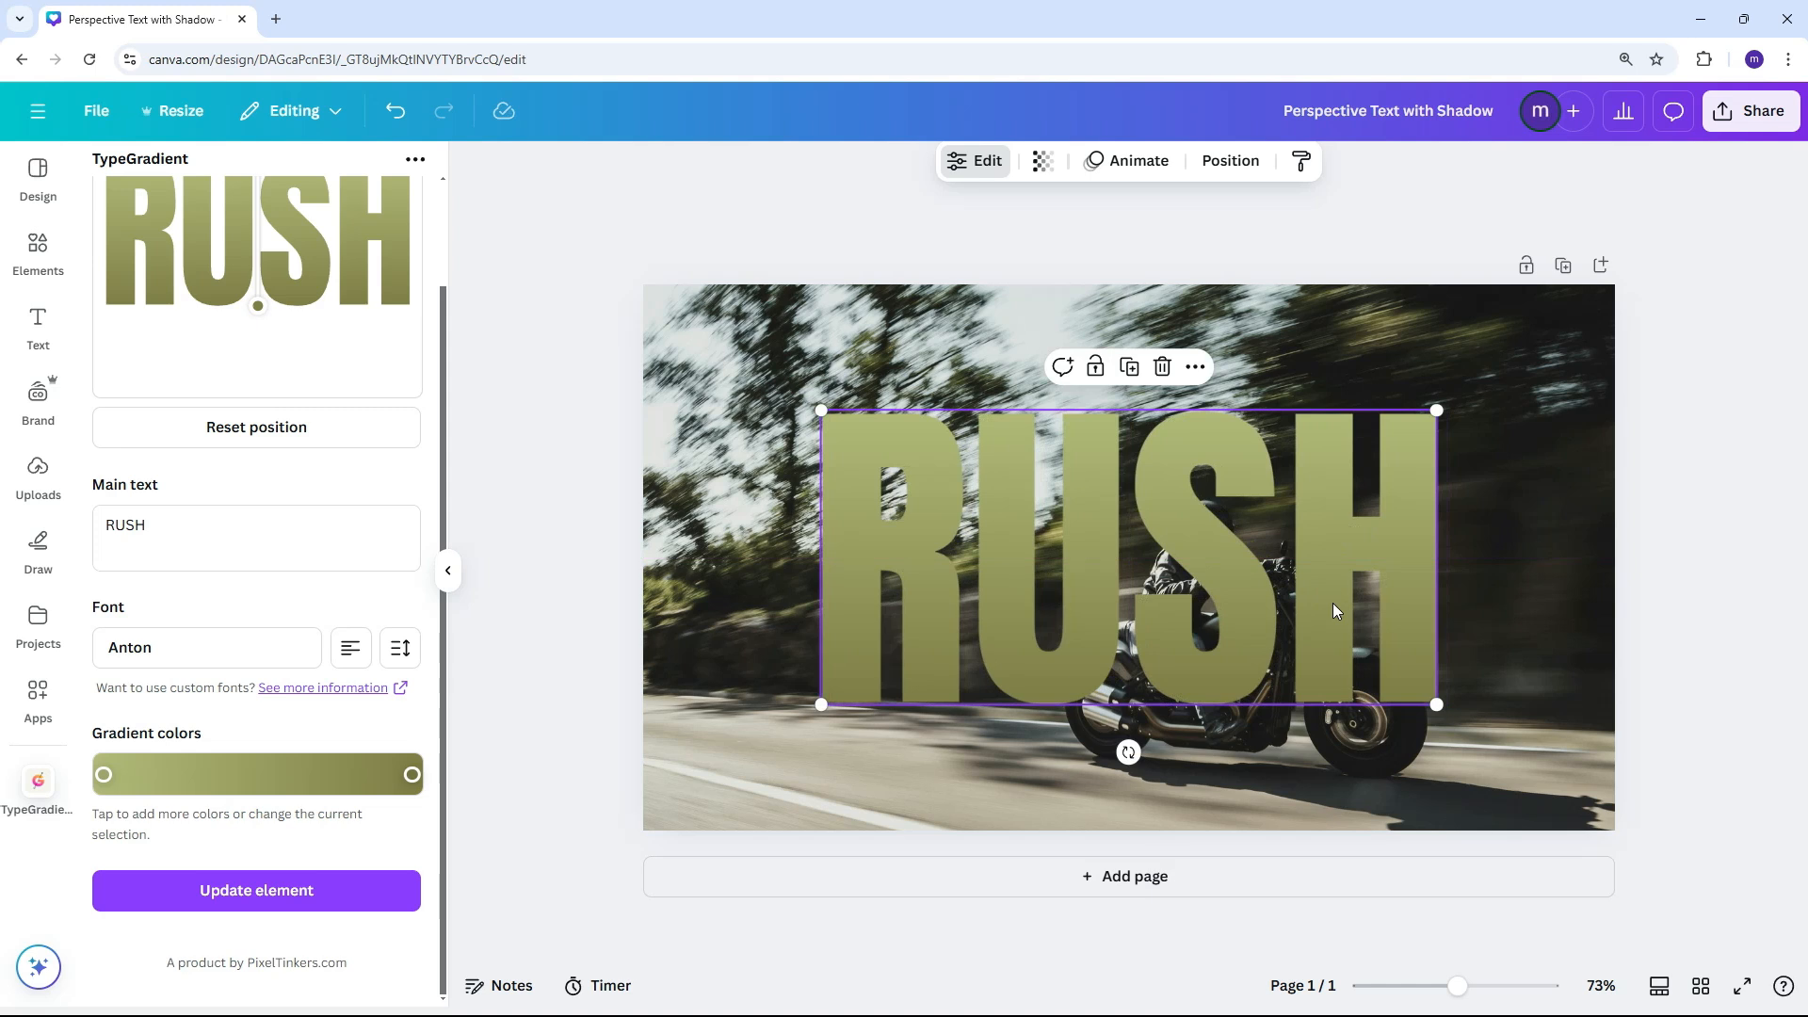
Download only the selected RUSH text as a PNG with a transparent background, saving it in the Assets folder
right_click(1272, 550)
click(1365, 981)
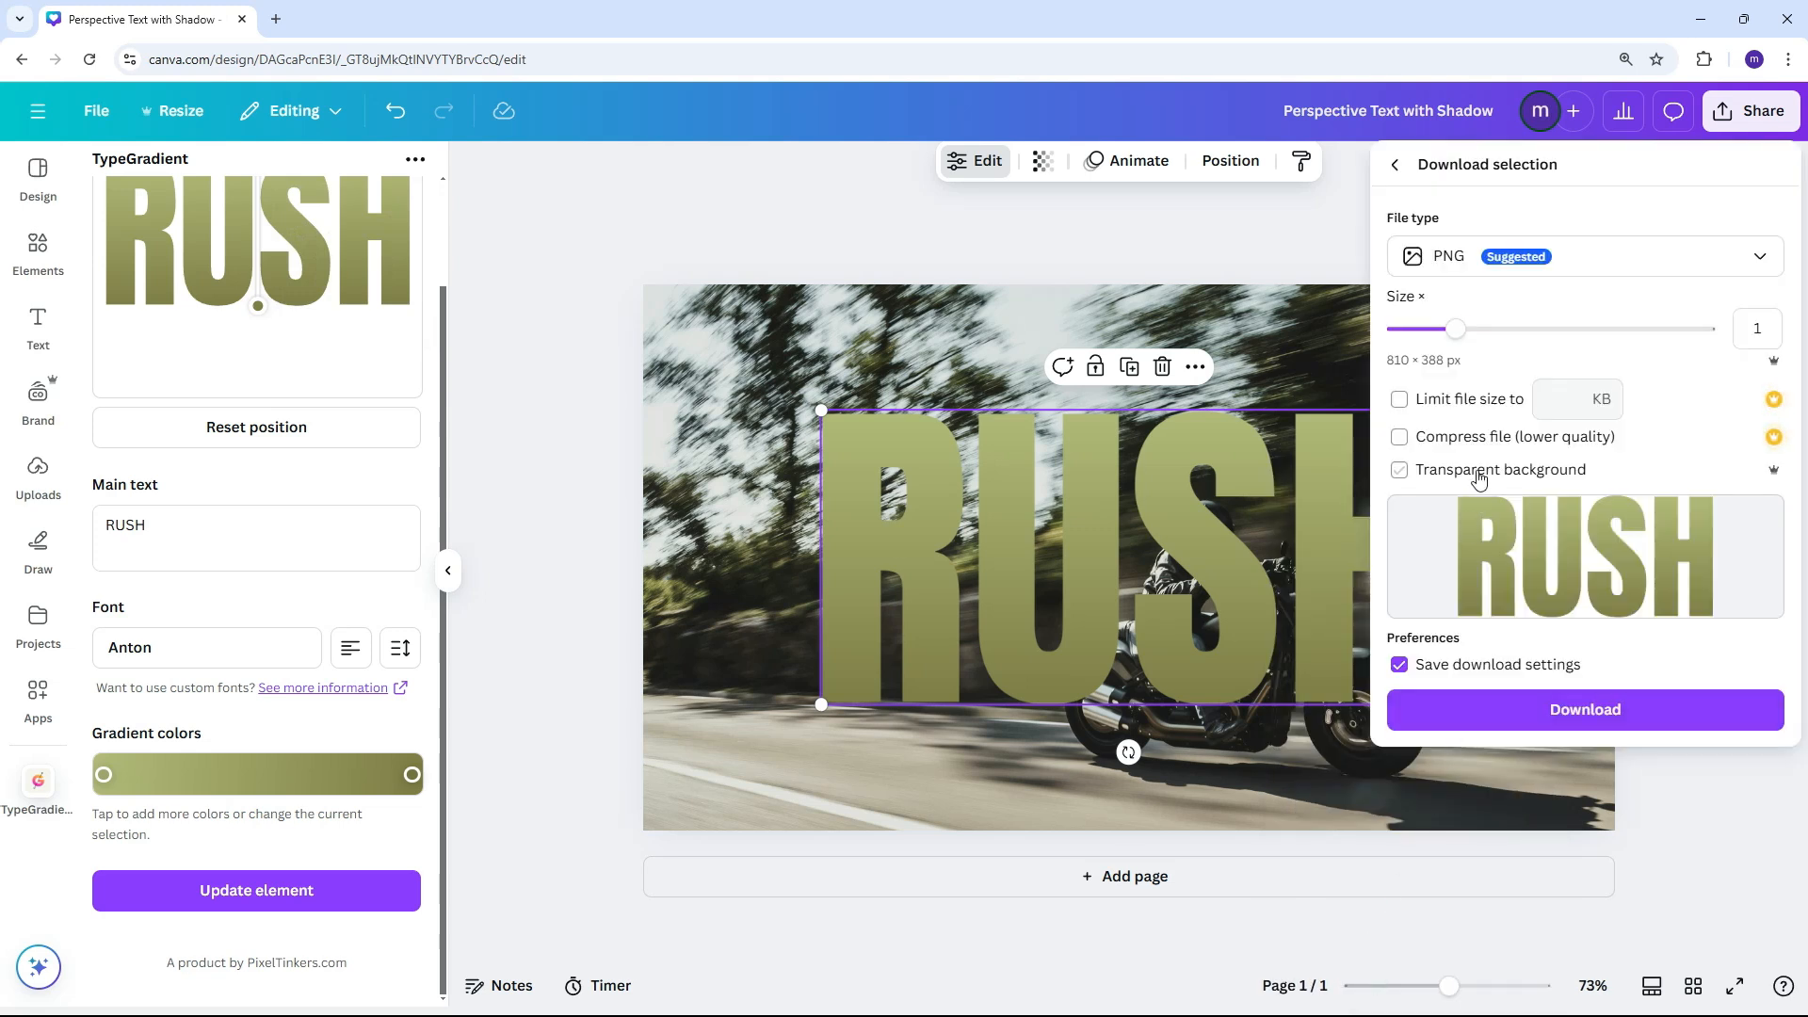
click(1478, 471)
click(1563, 708)
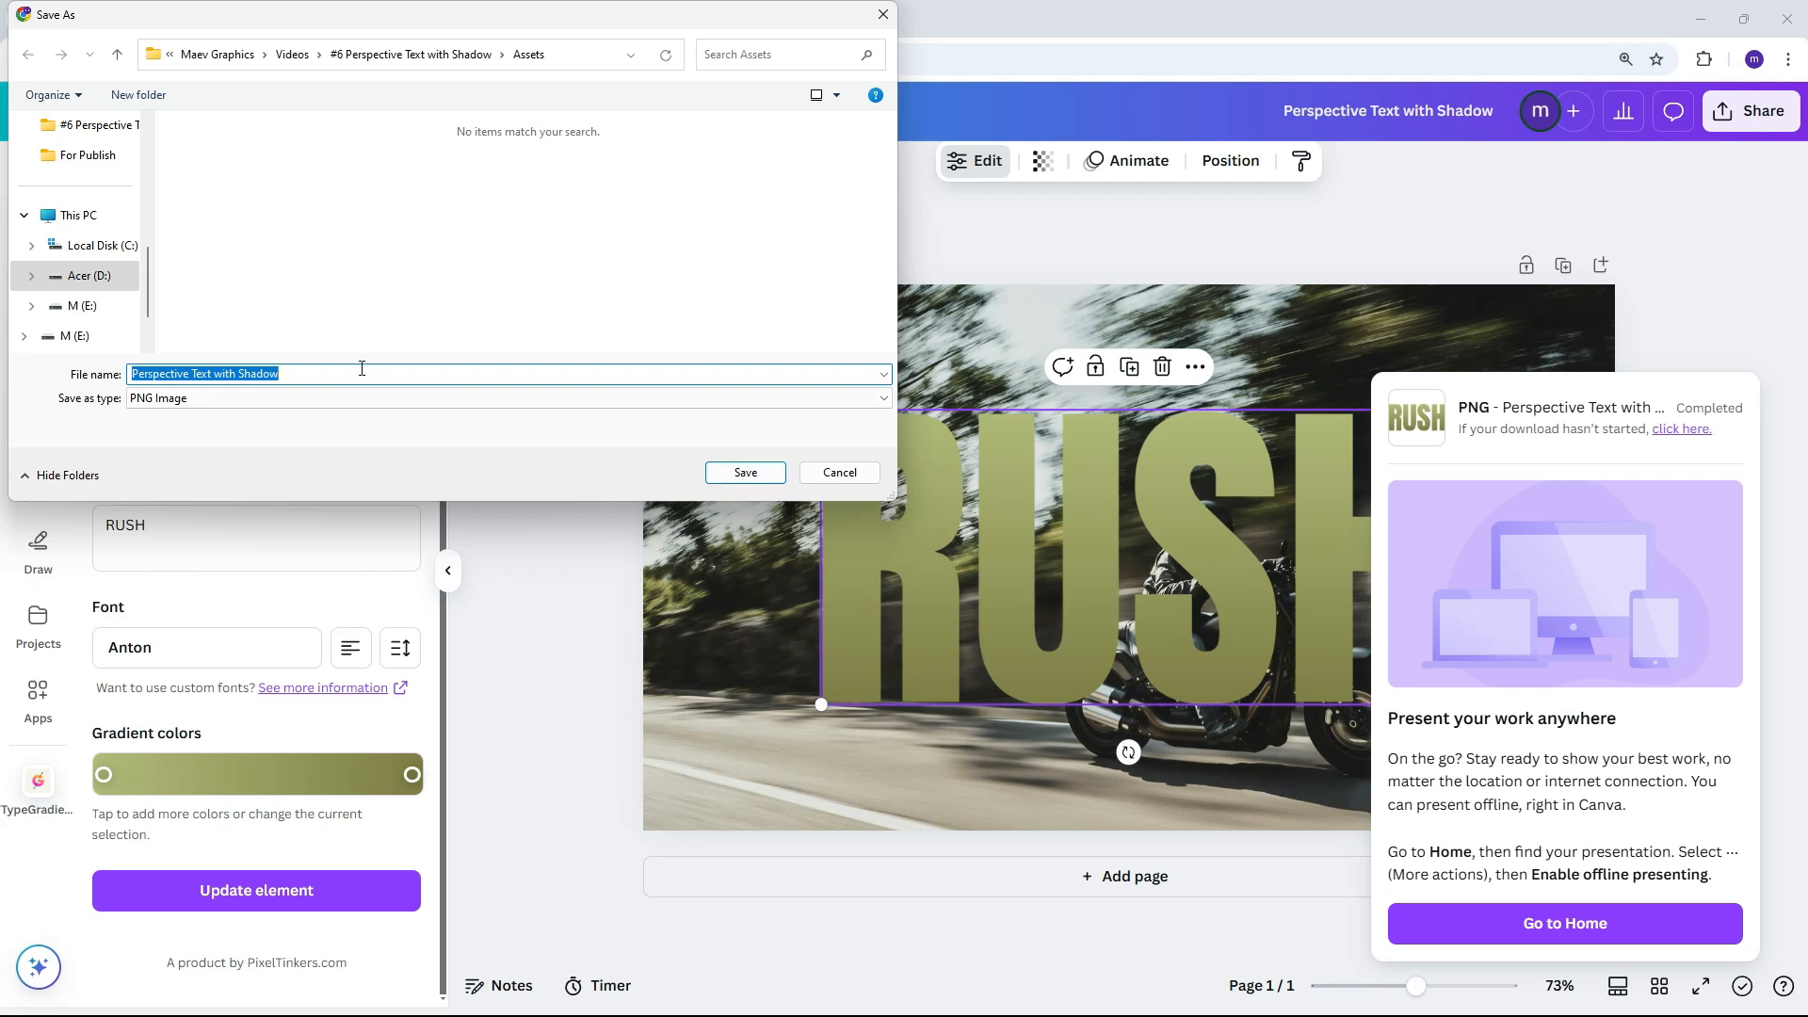
text(TExt)
key(Return)
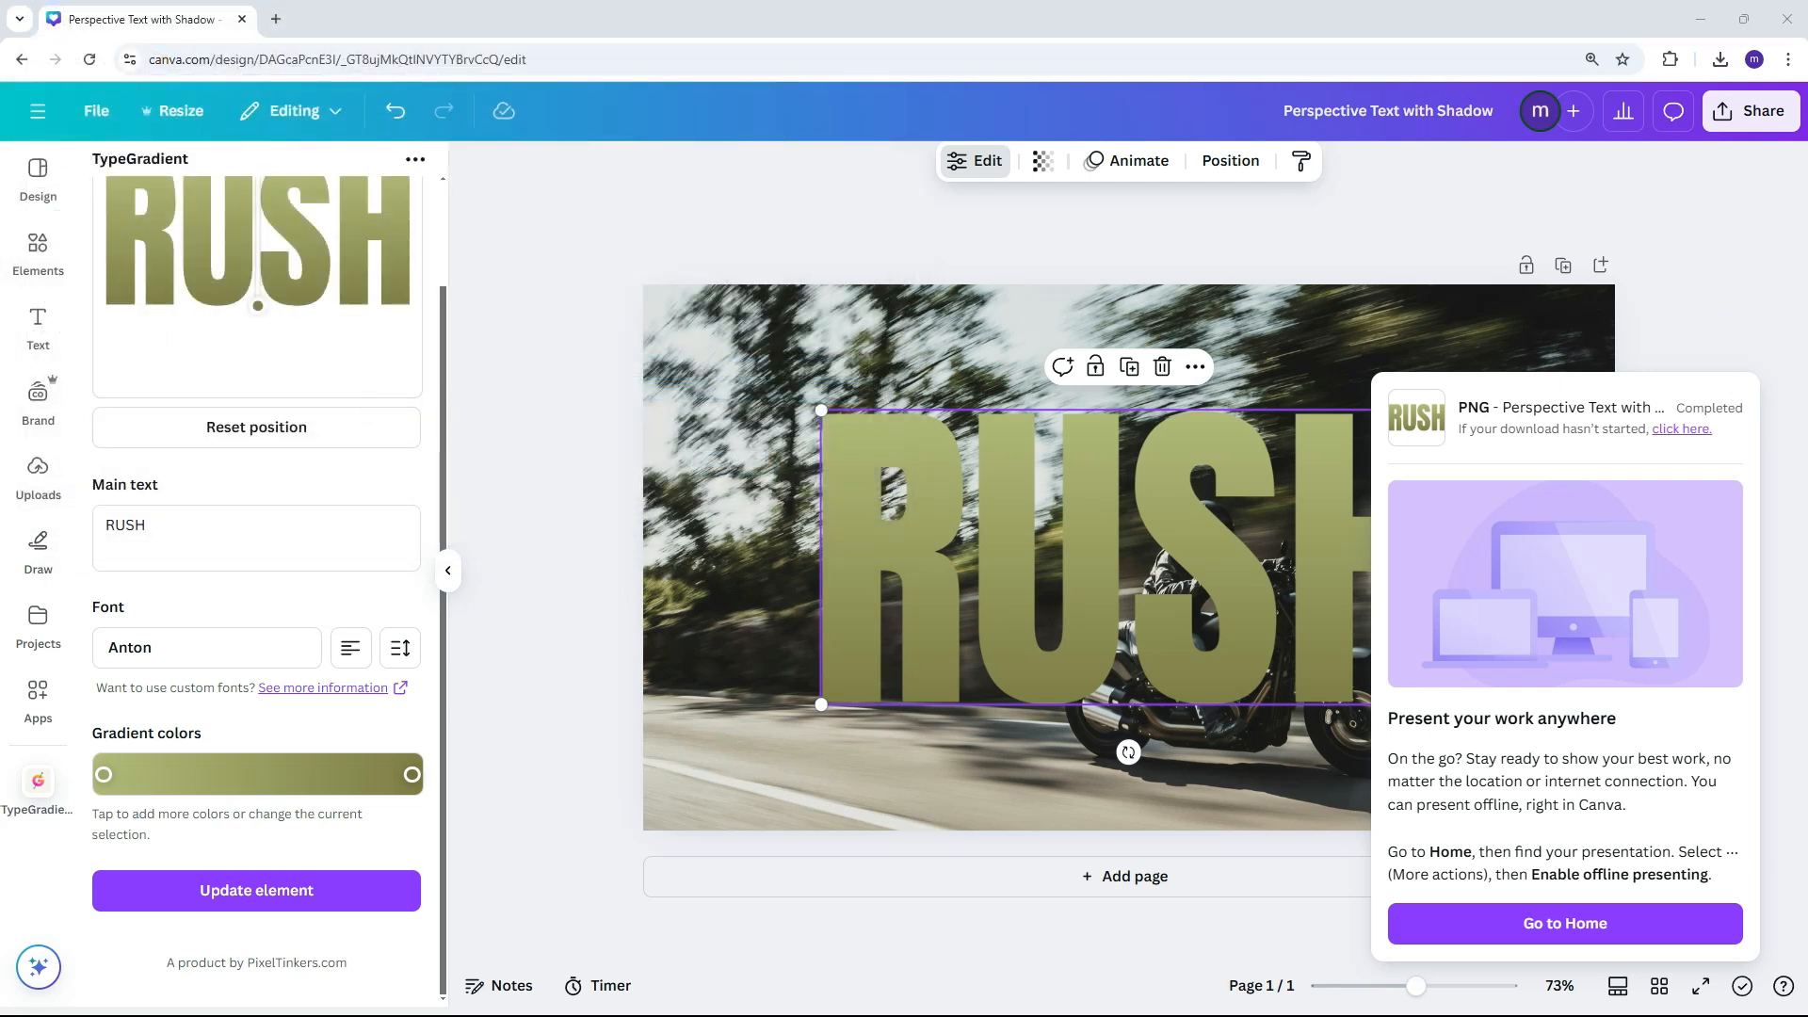
Upload the saved RUSH text PNG to the image uploads
click(38, 475)
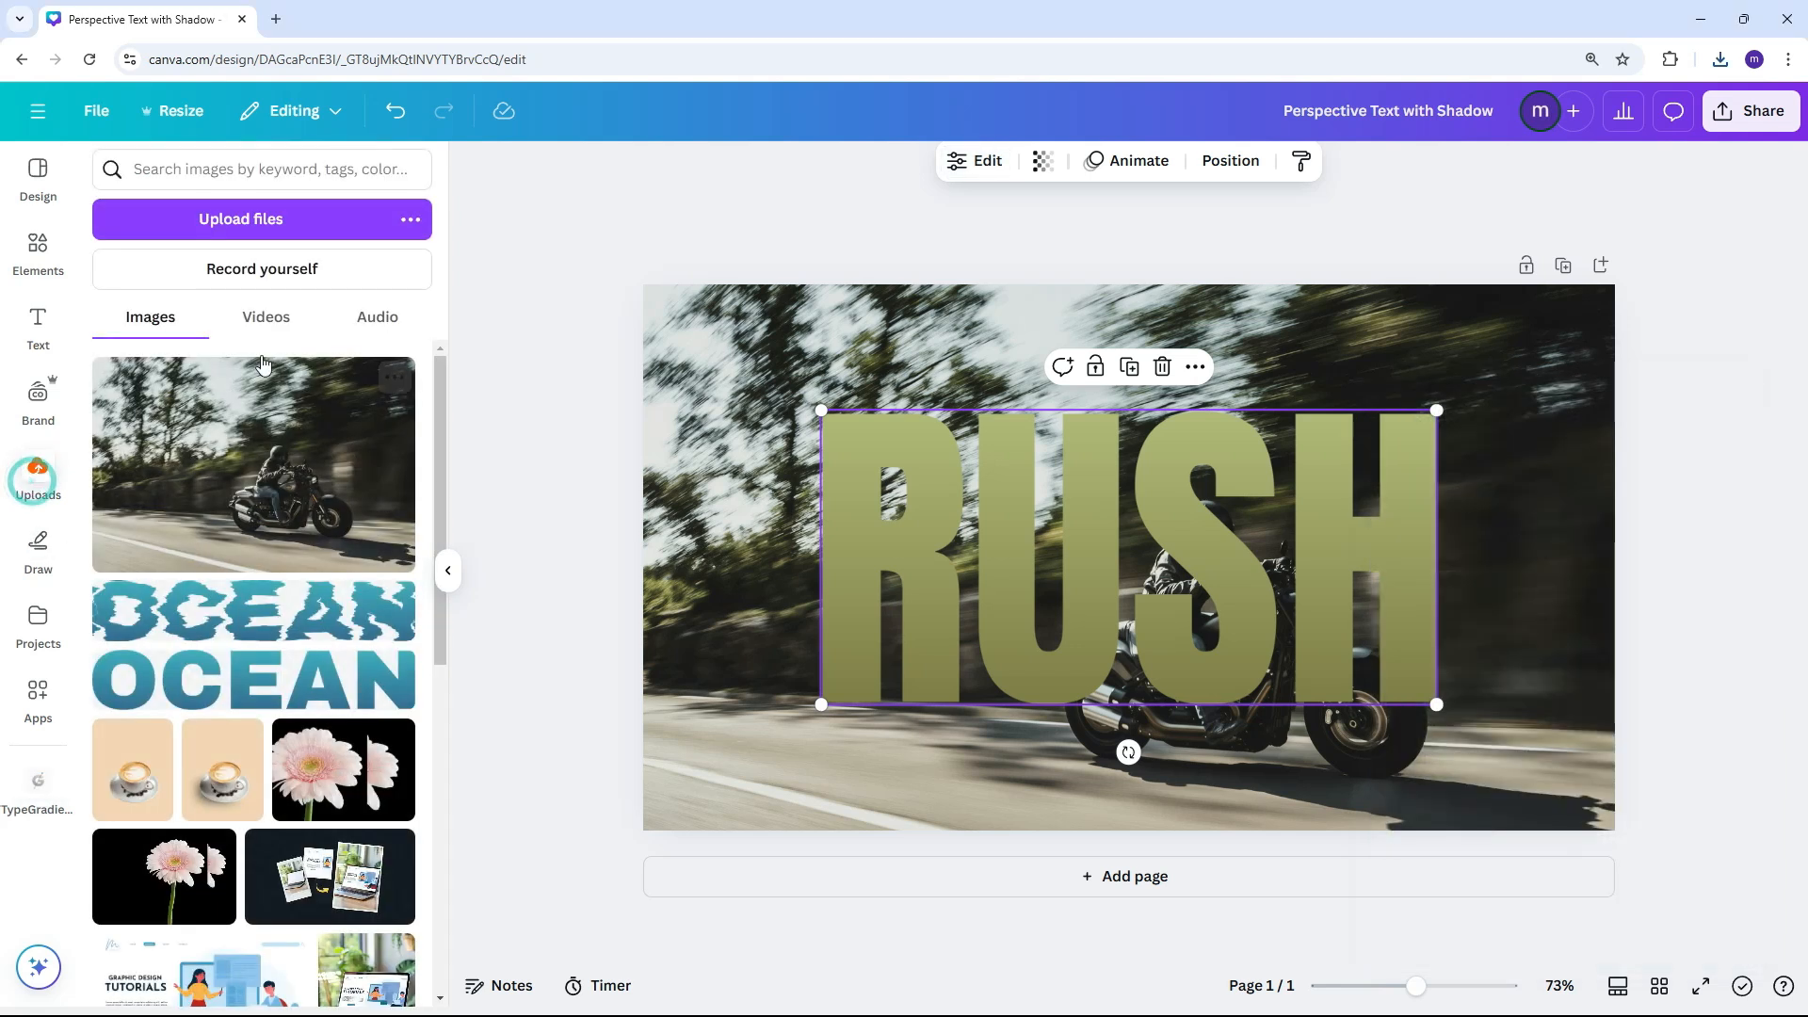
click(271, 216)
click(320, 201)
double_click(320, 201)
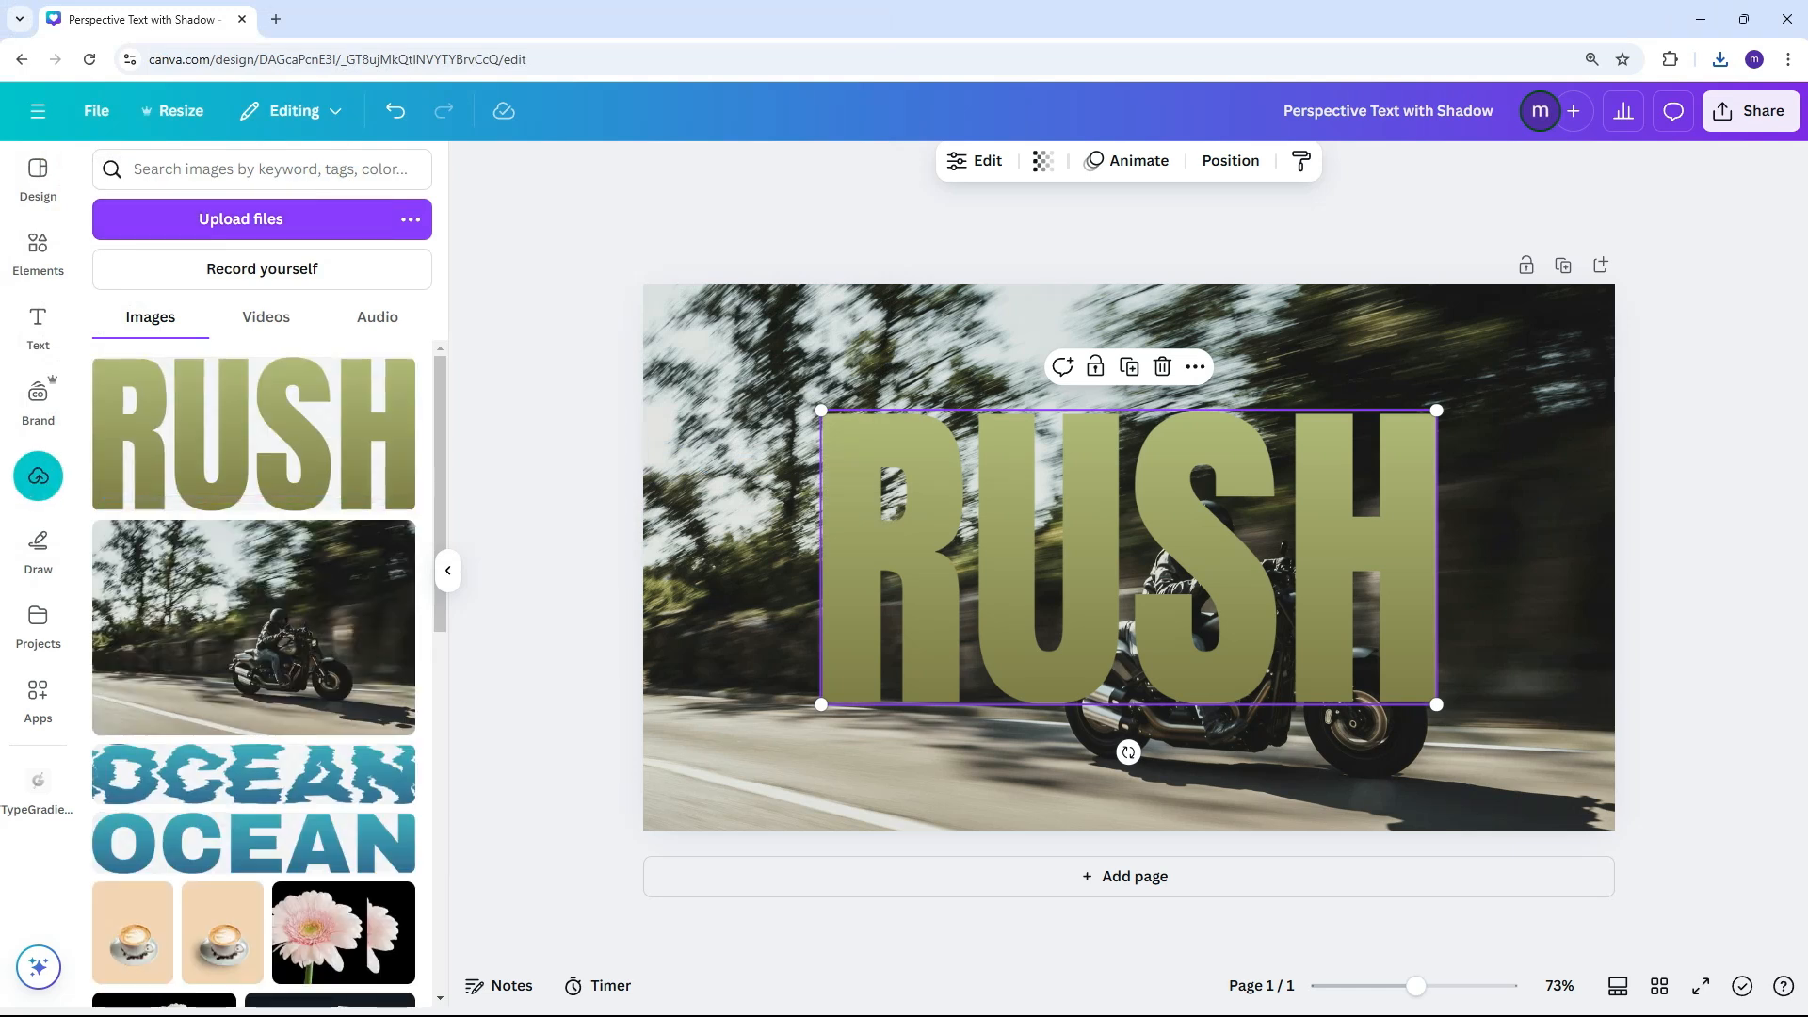
Duplicate the page and replace the gradient RUSH text on page 2 with the uploaded RUSH image
click(1562, 272)
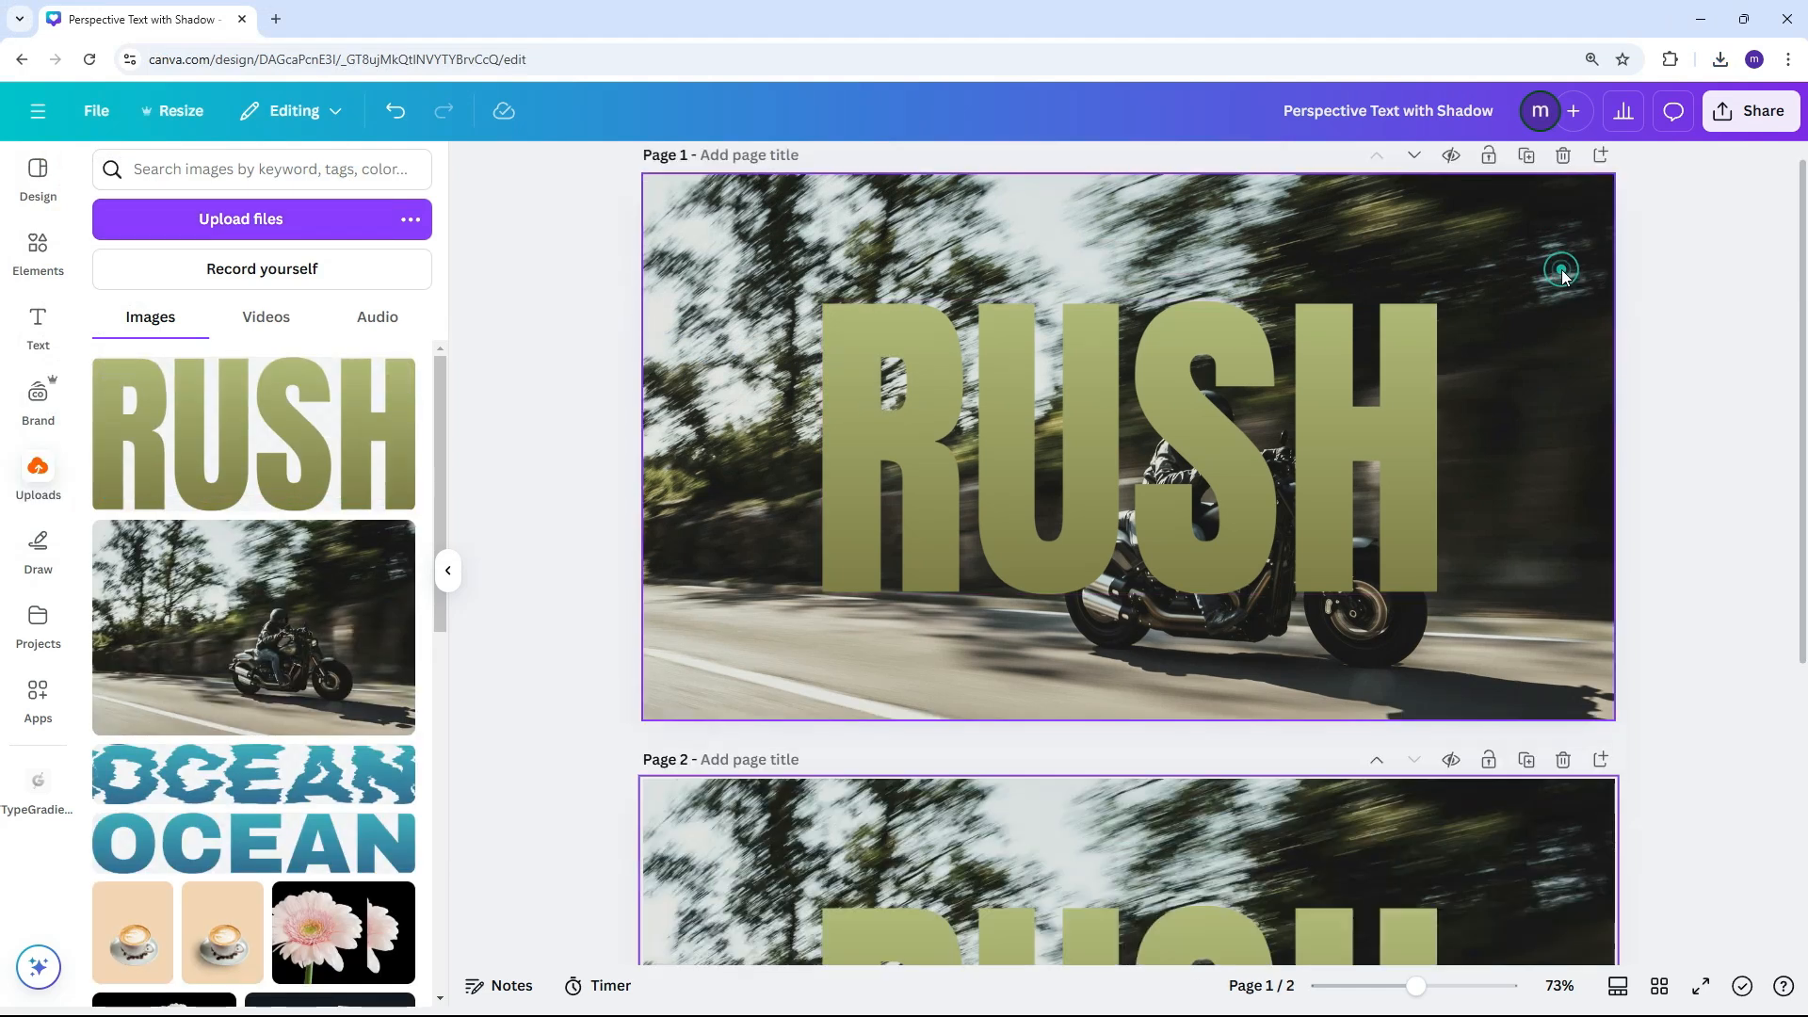
key(Delete)
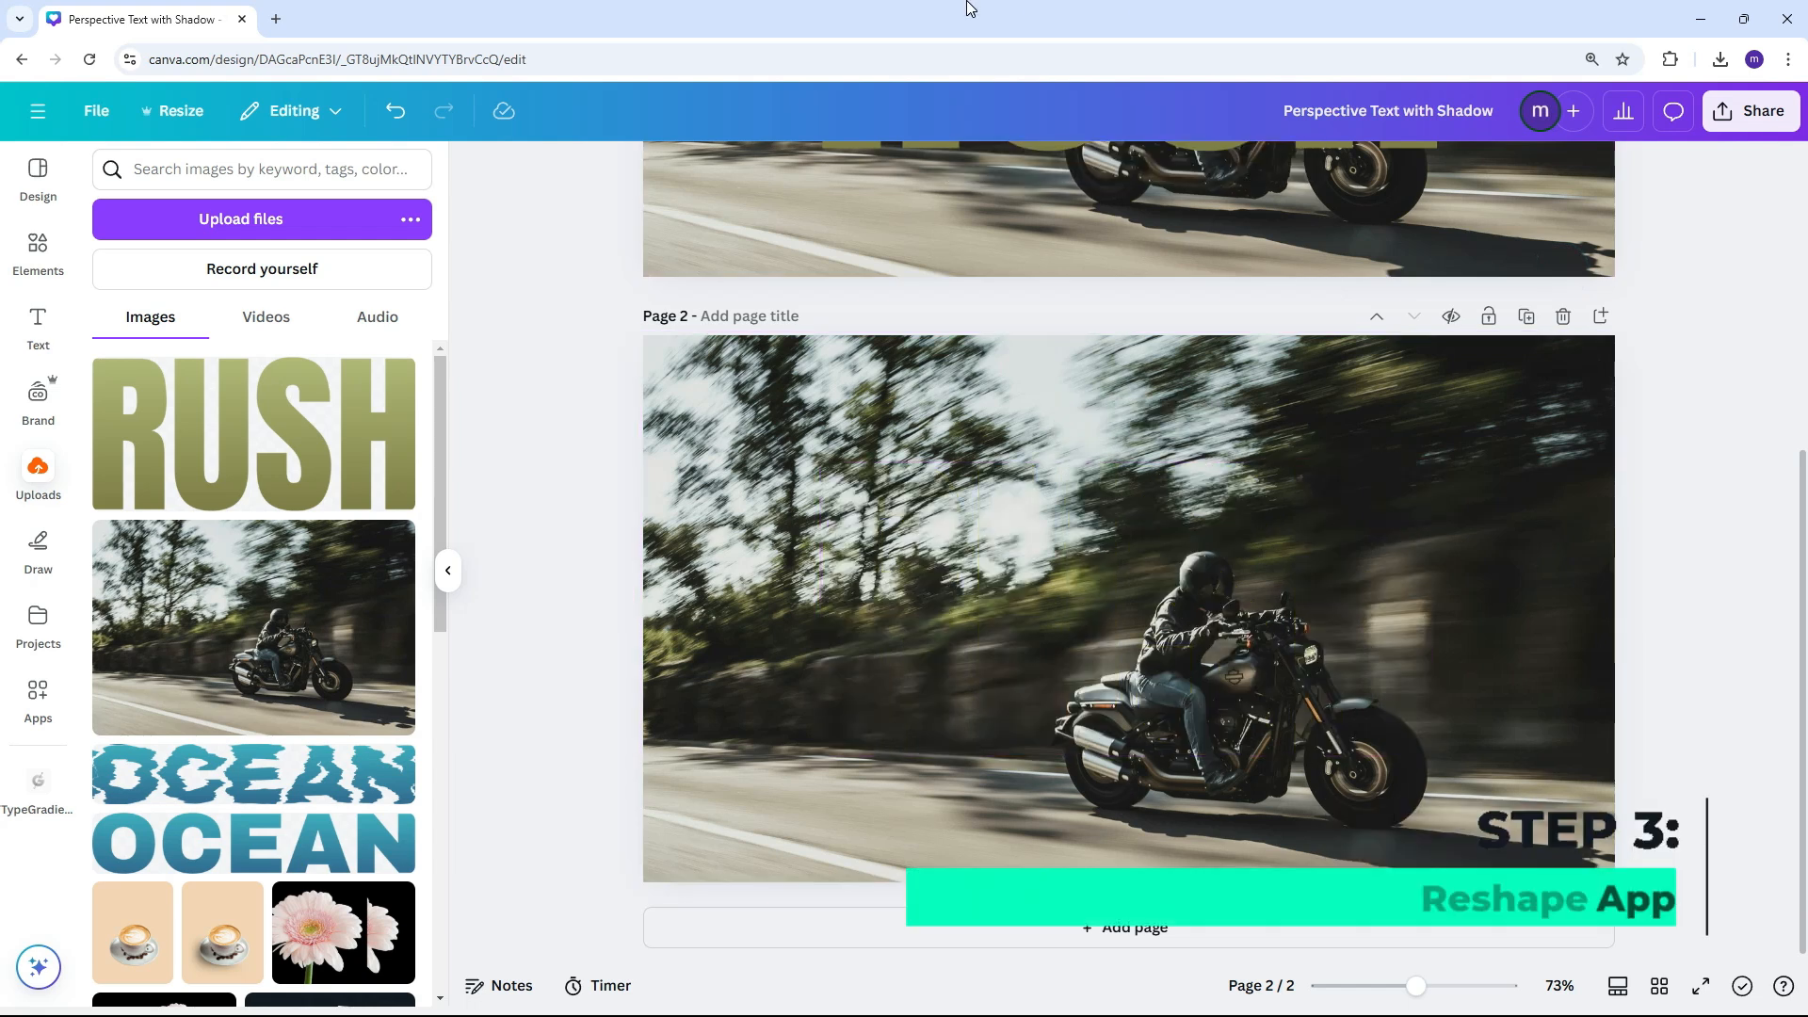
drag(319, 378, 972, 565)
drag(1116, 647, 1127, 630)
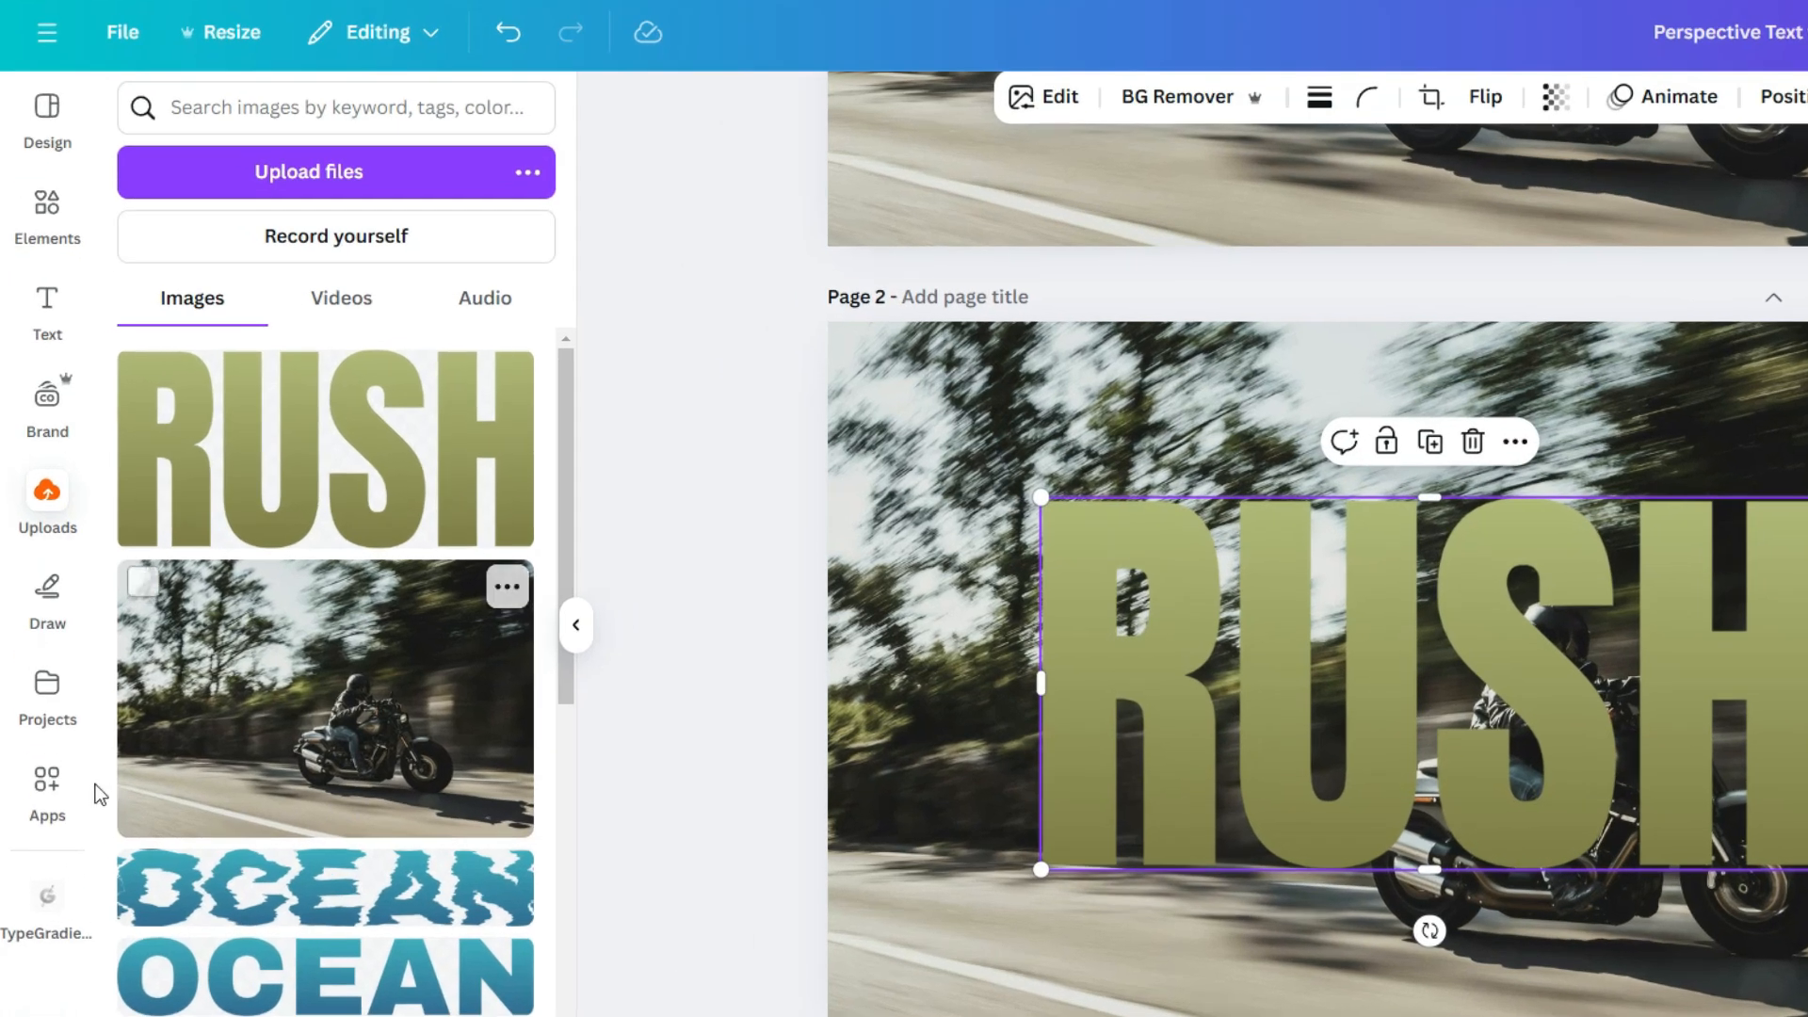
Search the apps for "Reshape" and open the Reshape app
click(47, 786)
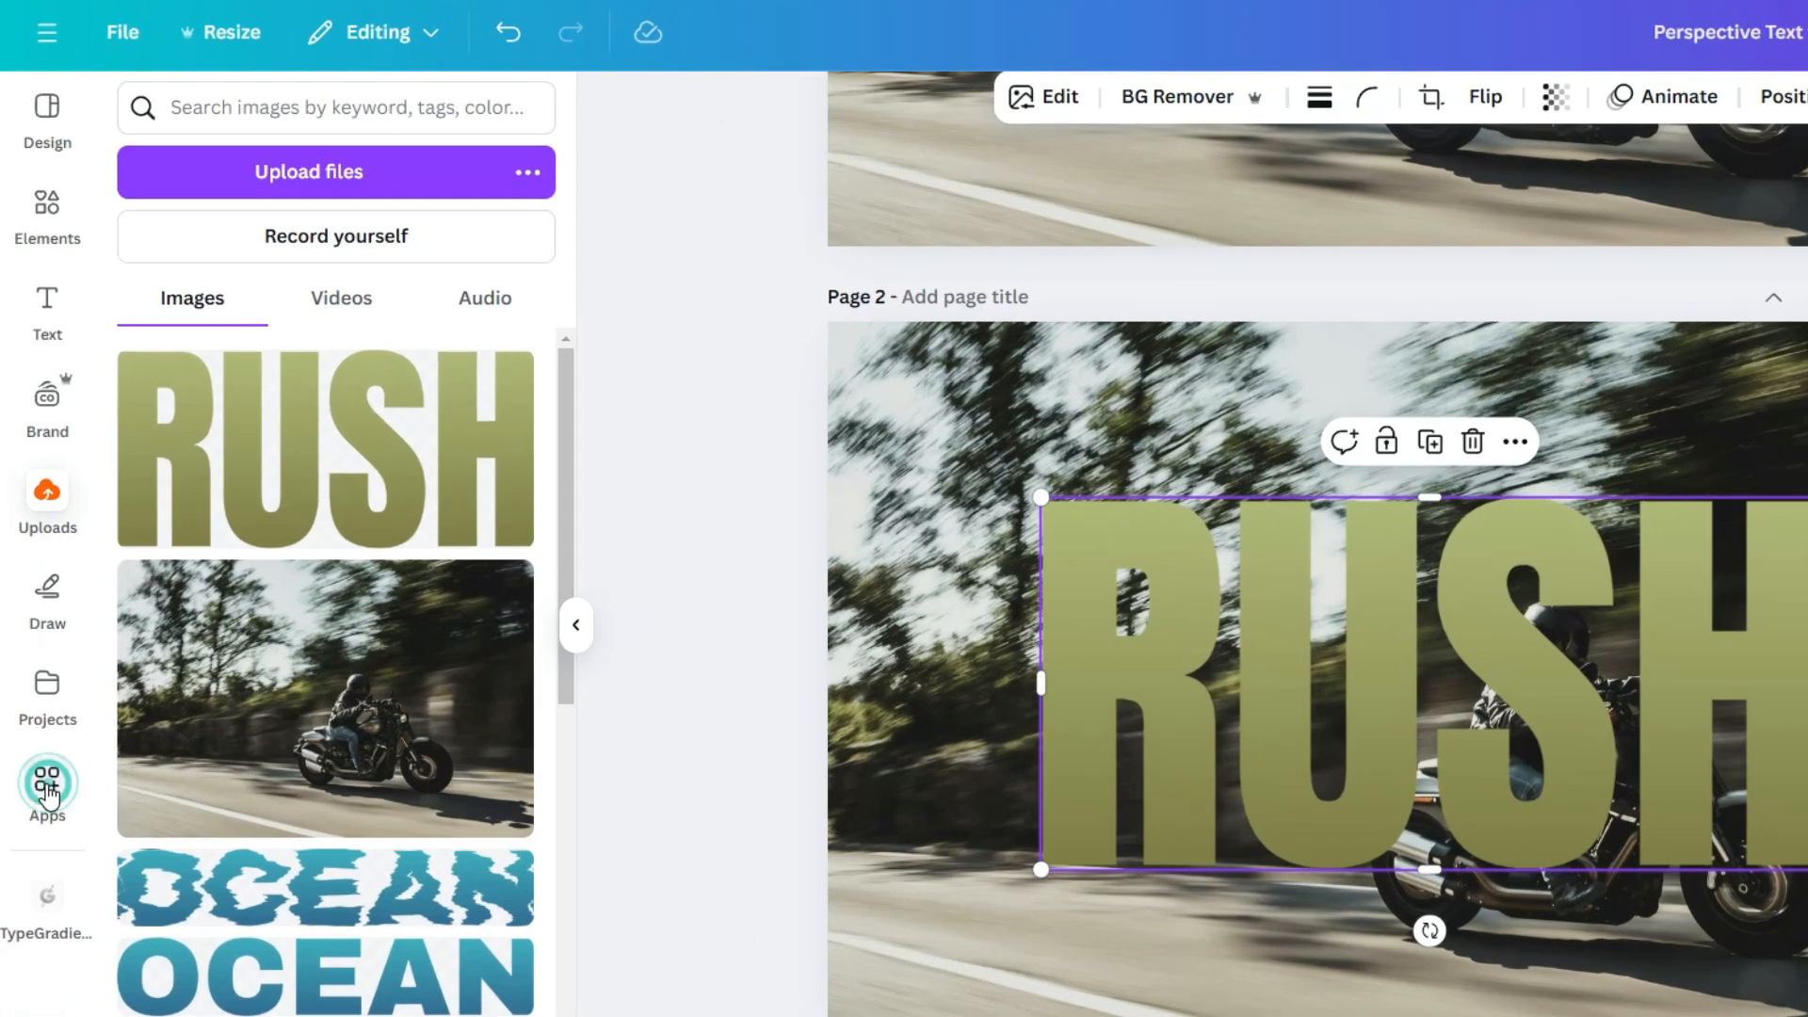
click(238, 110)
text(Re)
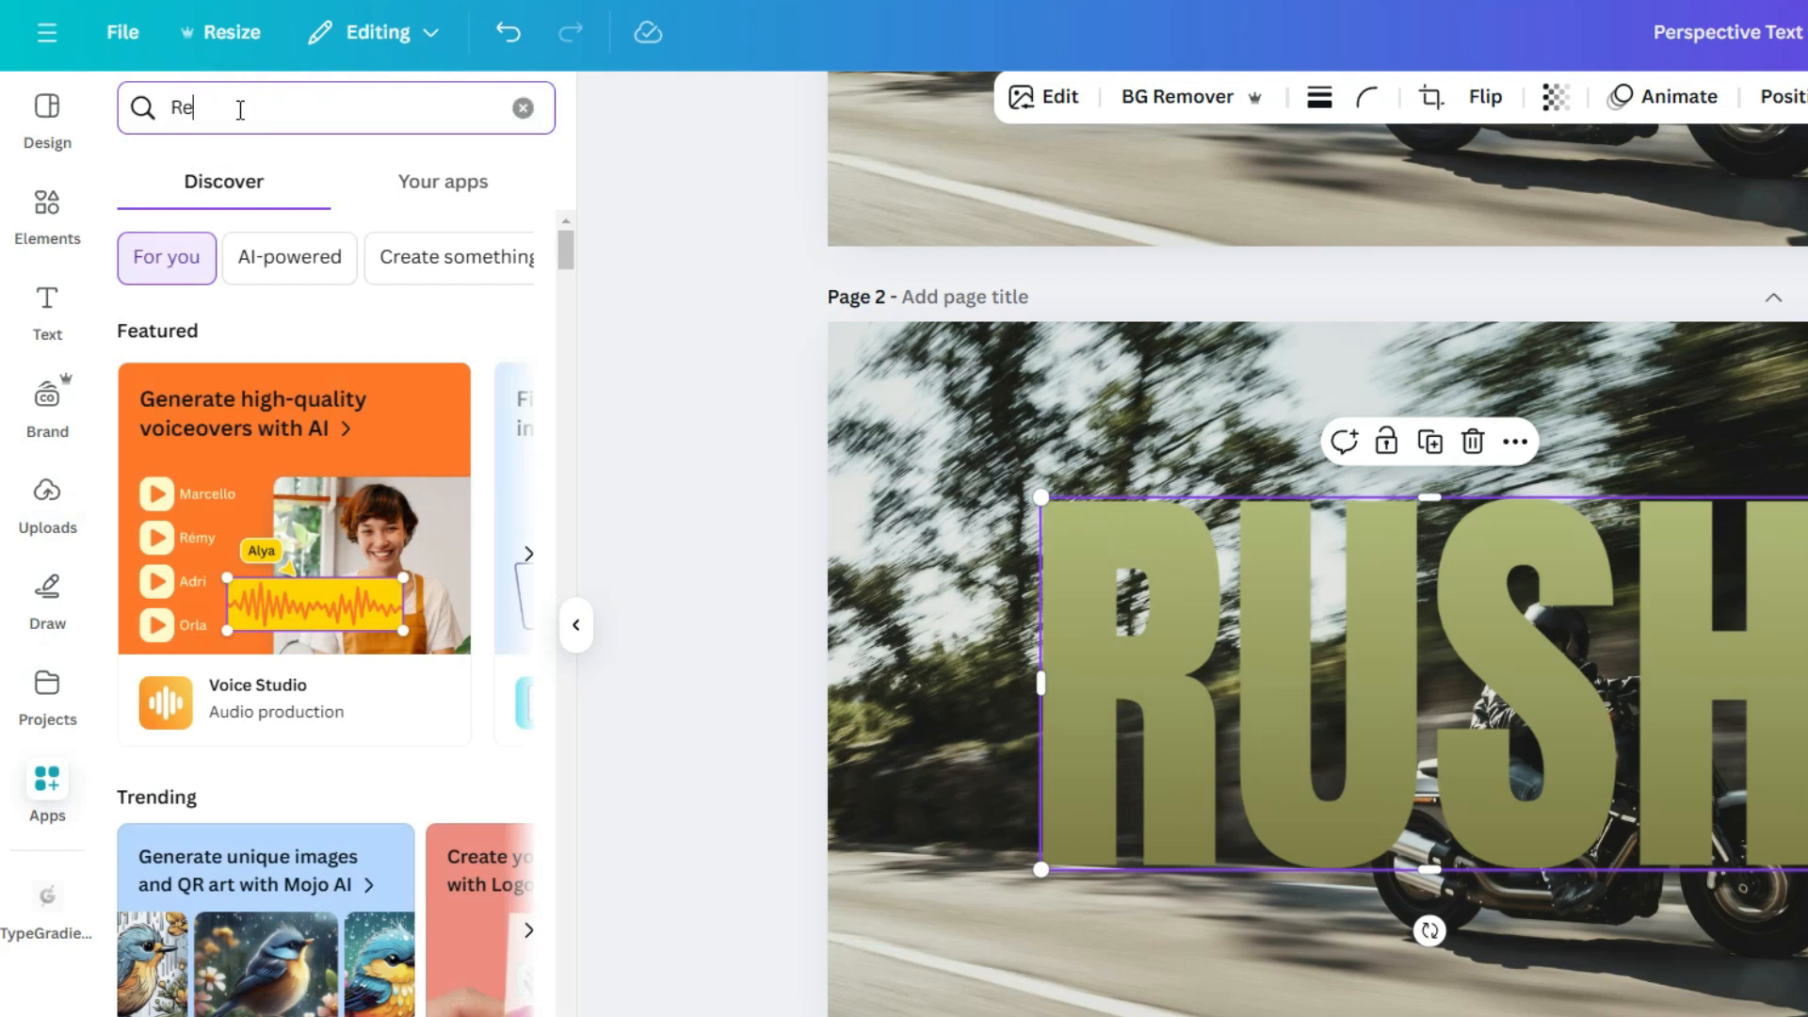
text(shape)
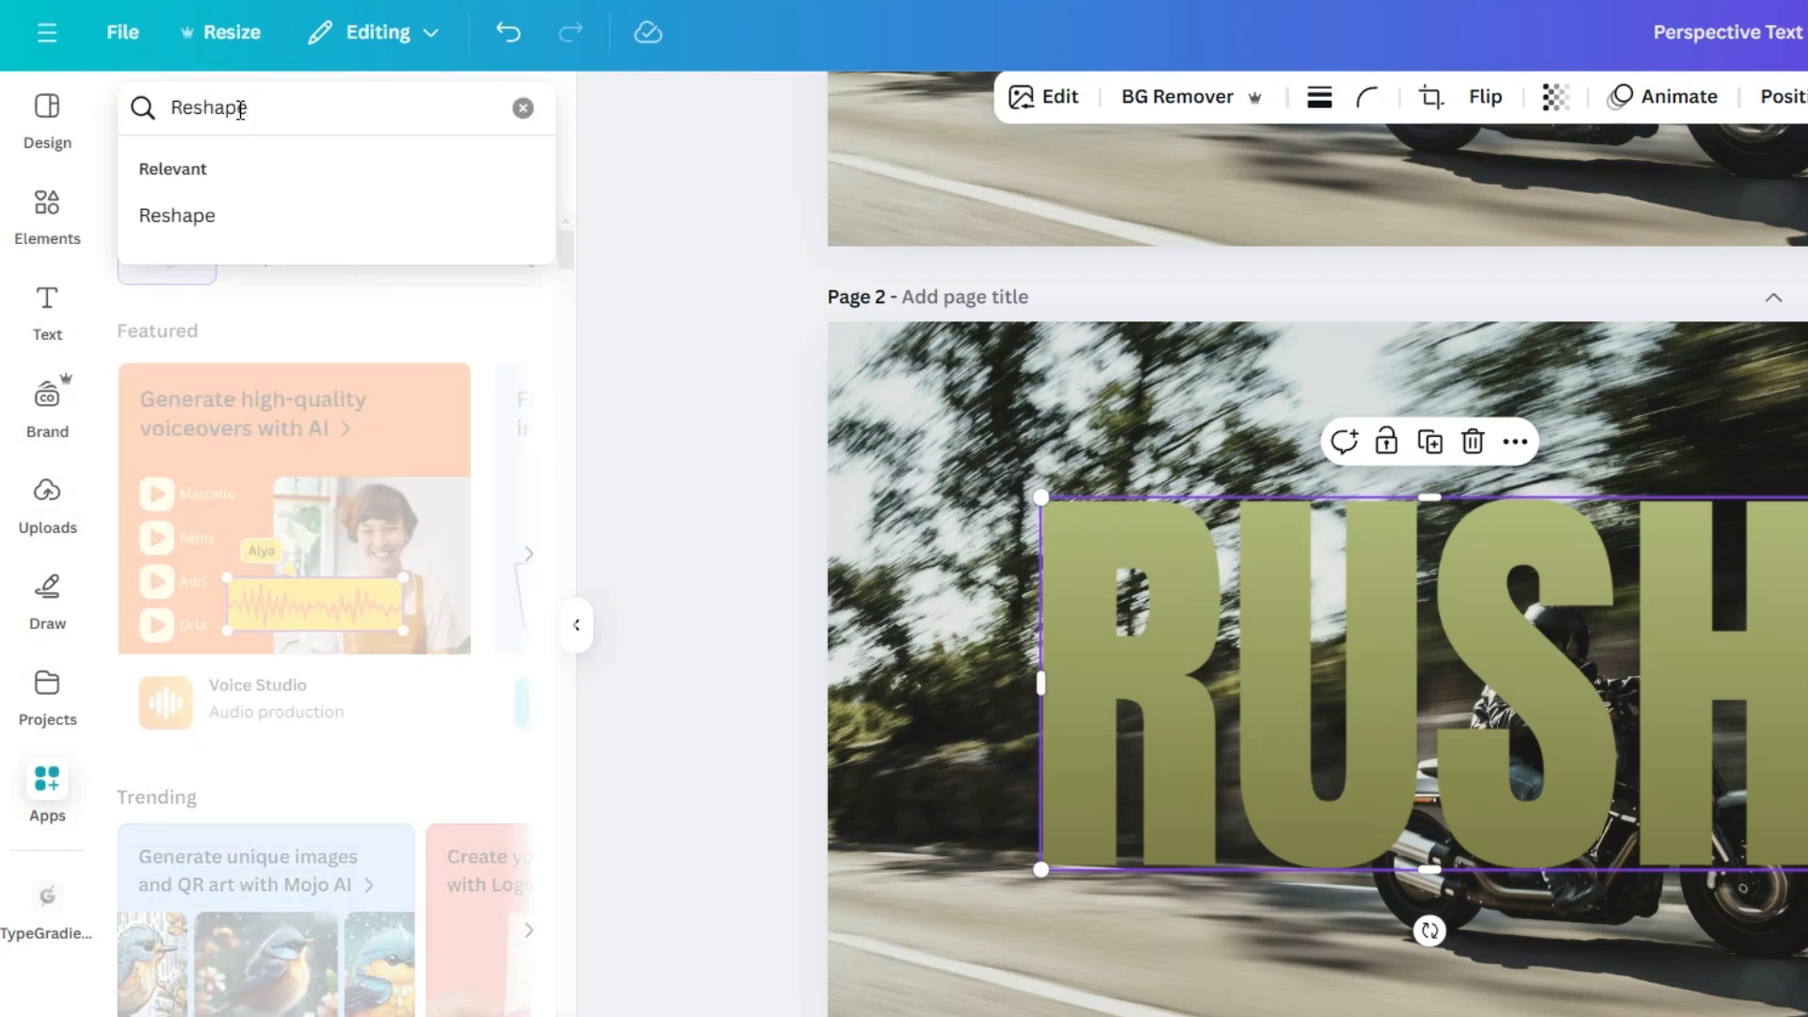
key(Return)
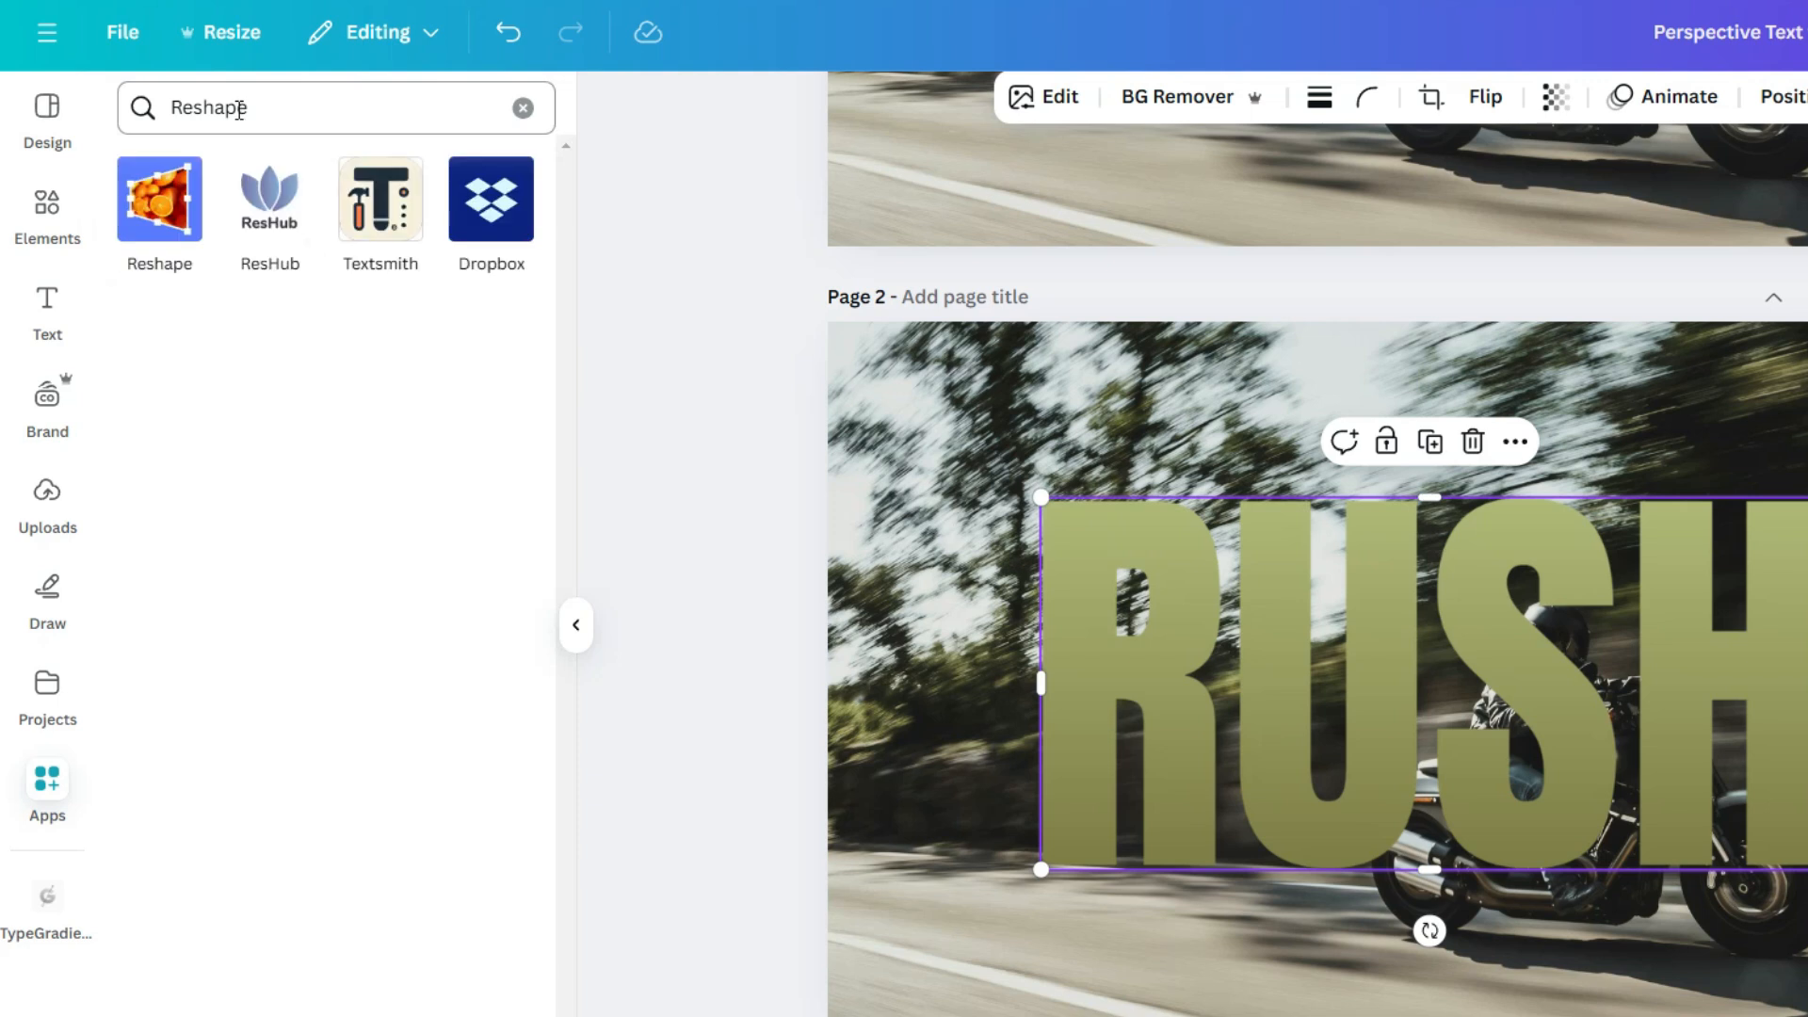
click(162, 200)
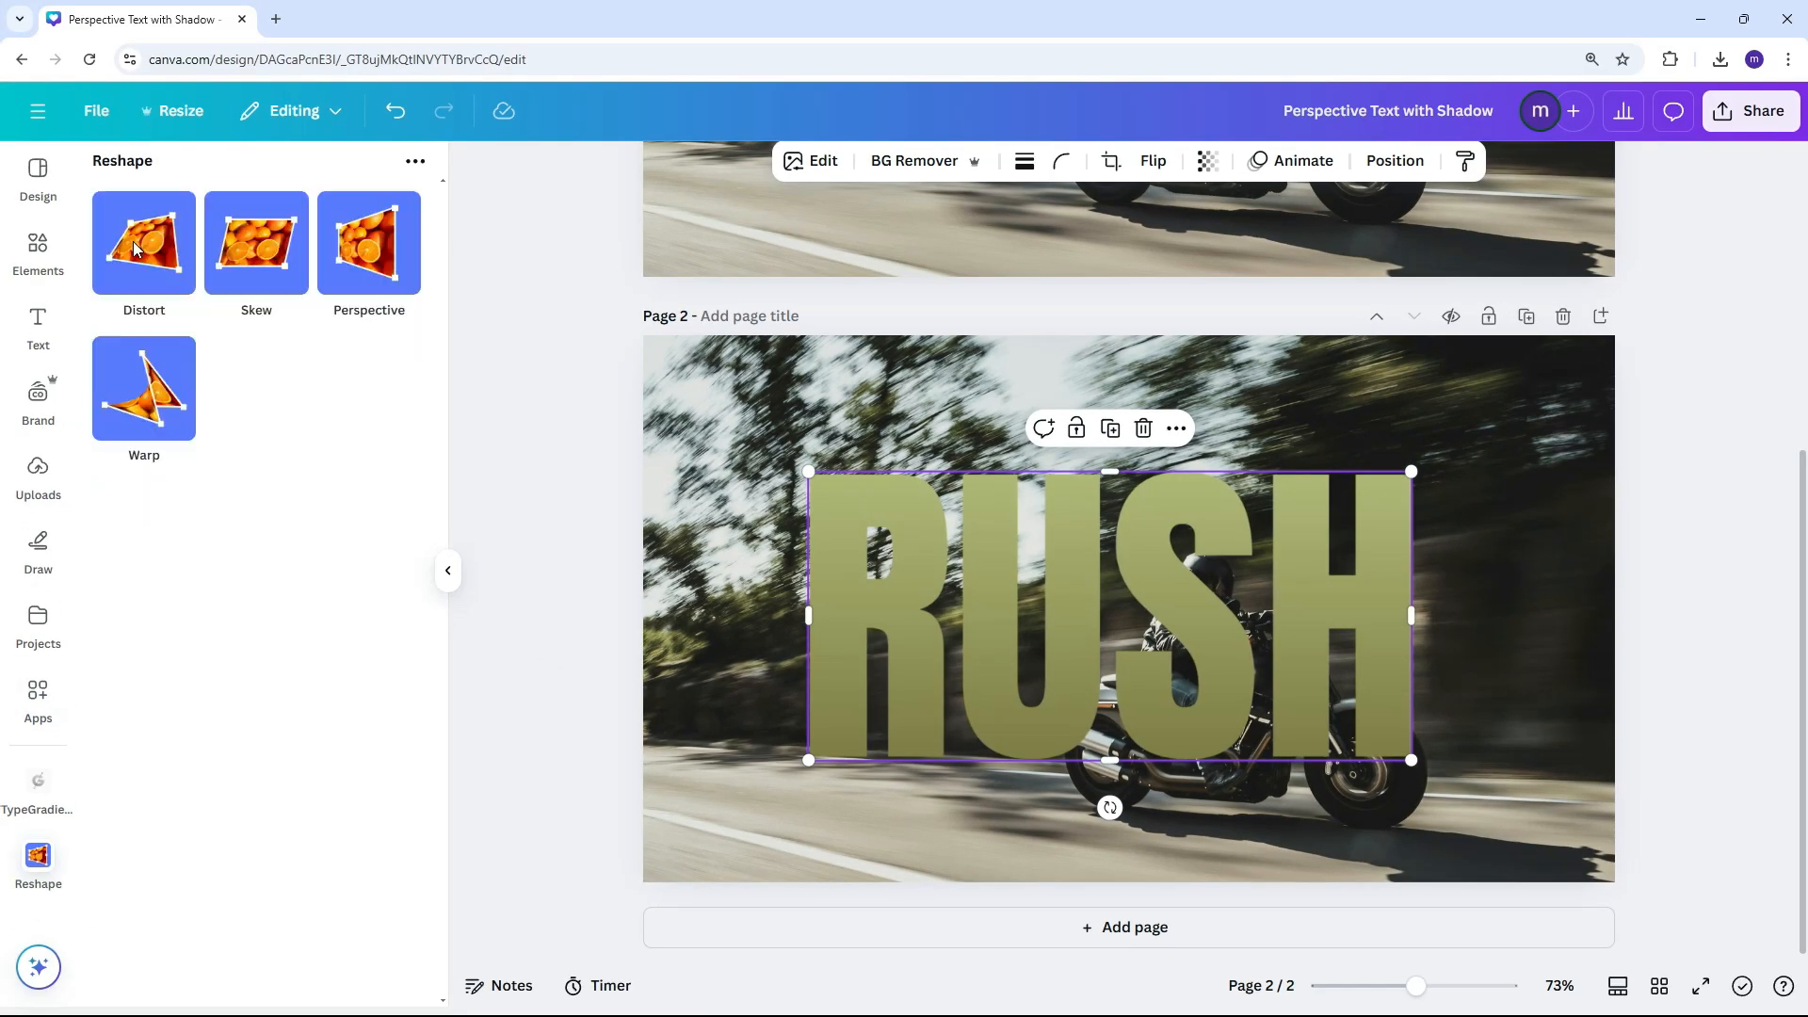
Enlarge the RUSH image across most of page 2 and save a Perspective reshape that makes the R end shorter than the H end
drag(1416, 764, 1542, 780)
drag(828, 436, 737, 387)
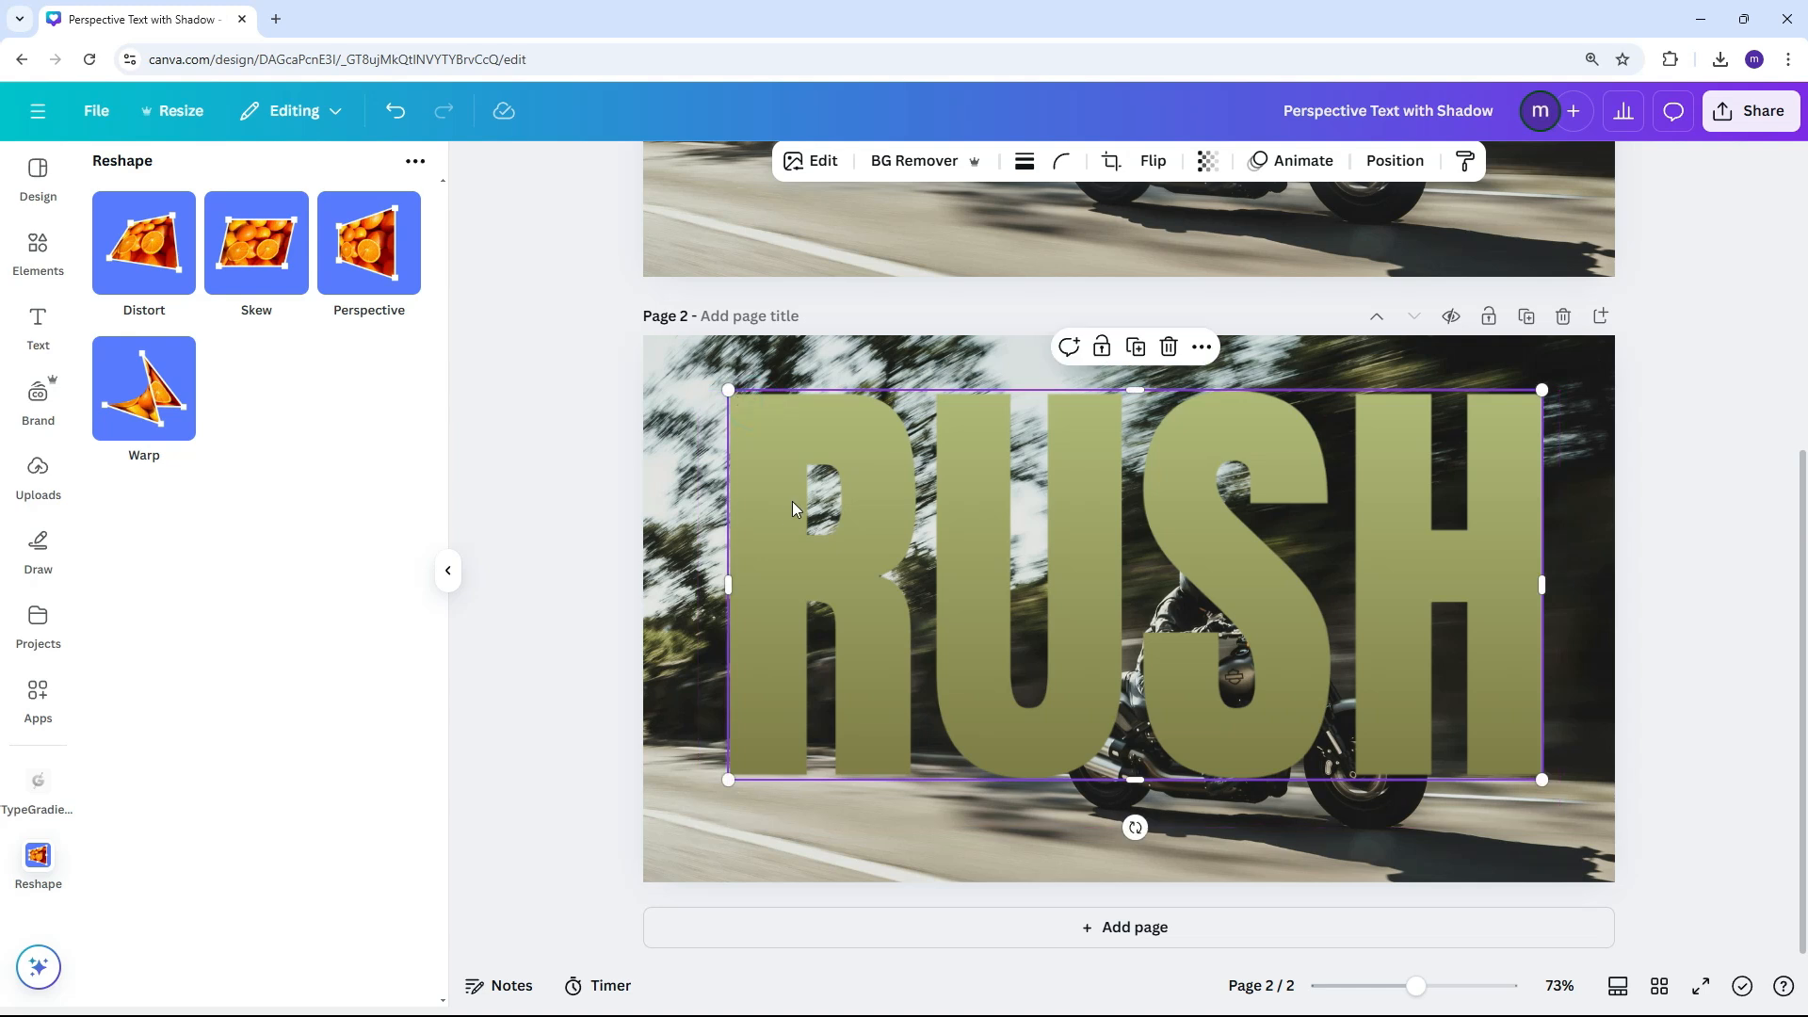
click(369, 243)
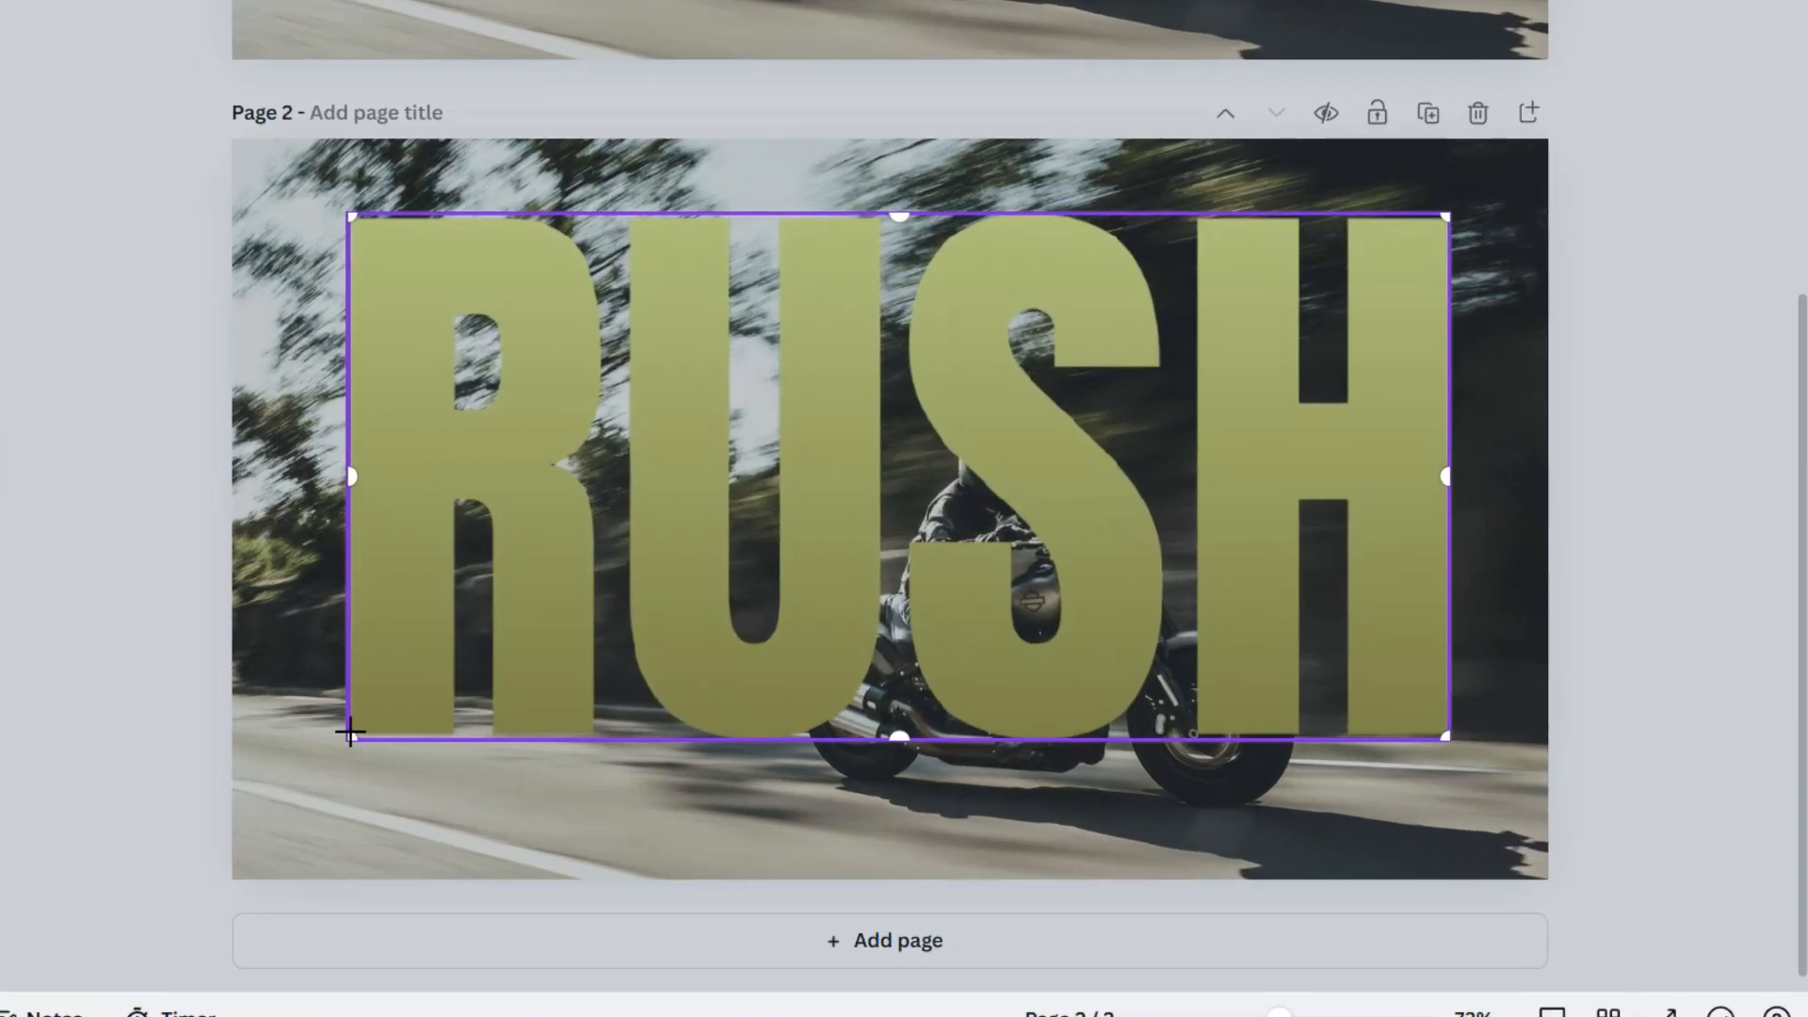
drag(459, 747, 464, 703)
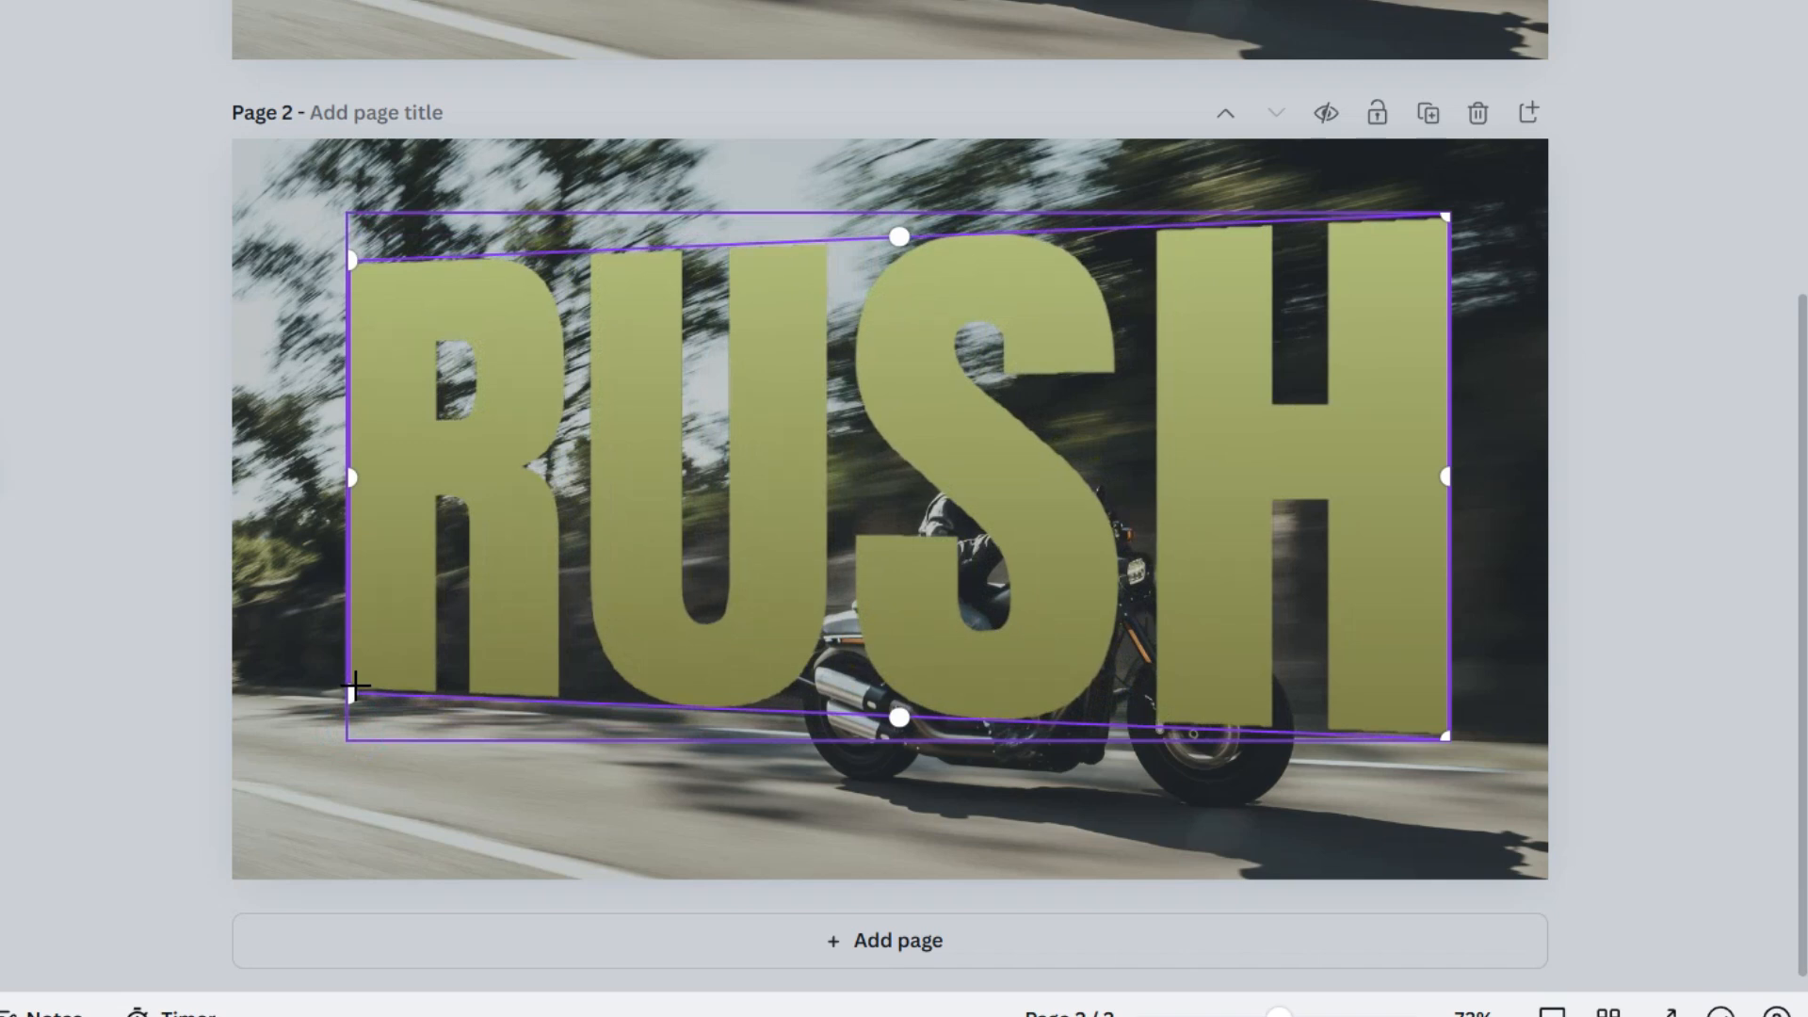
drag(355, 686, 354, 677)
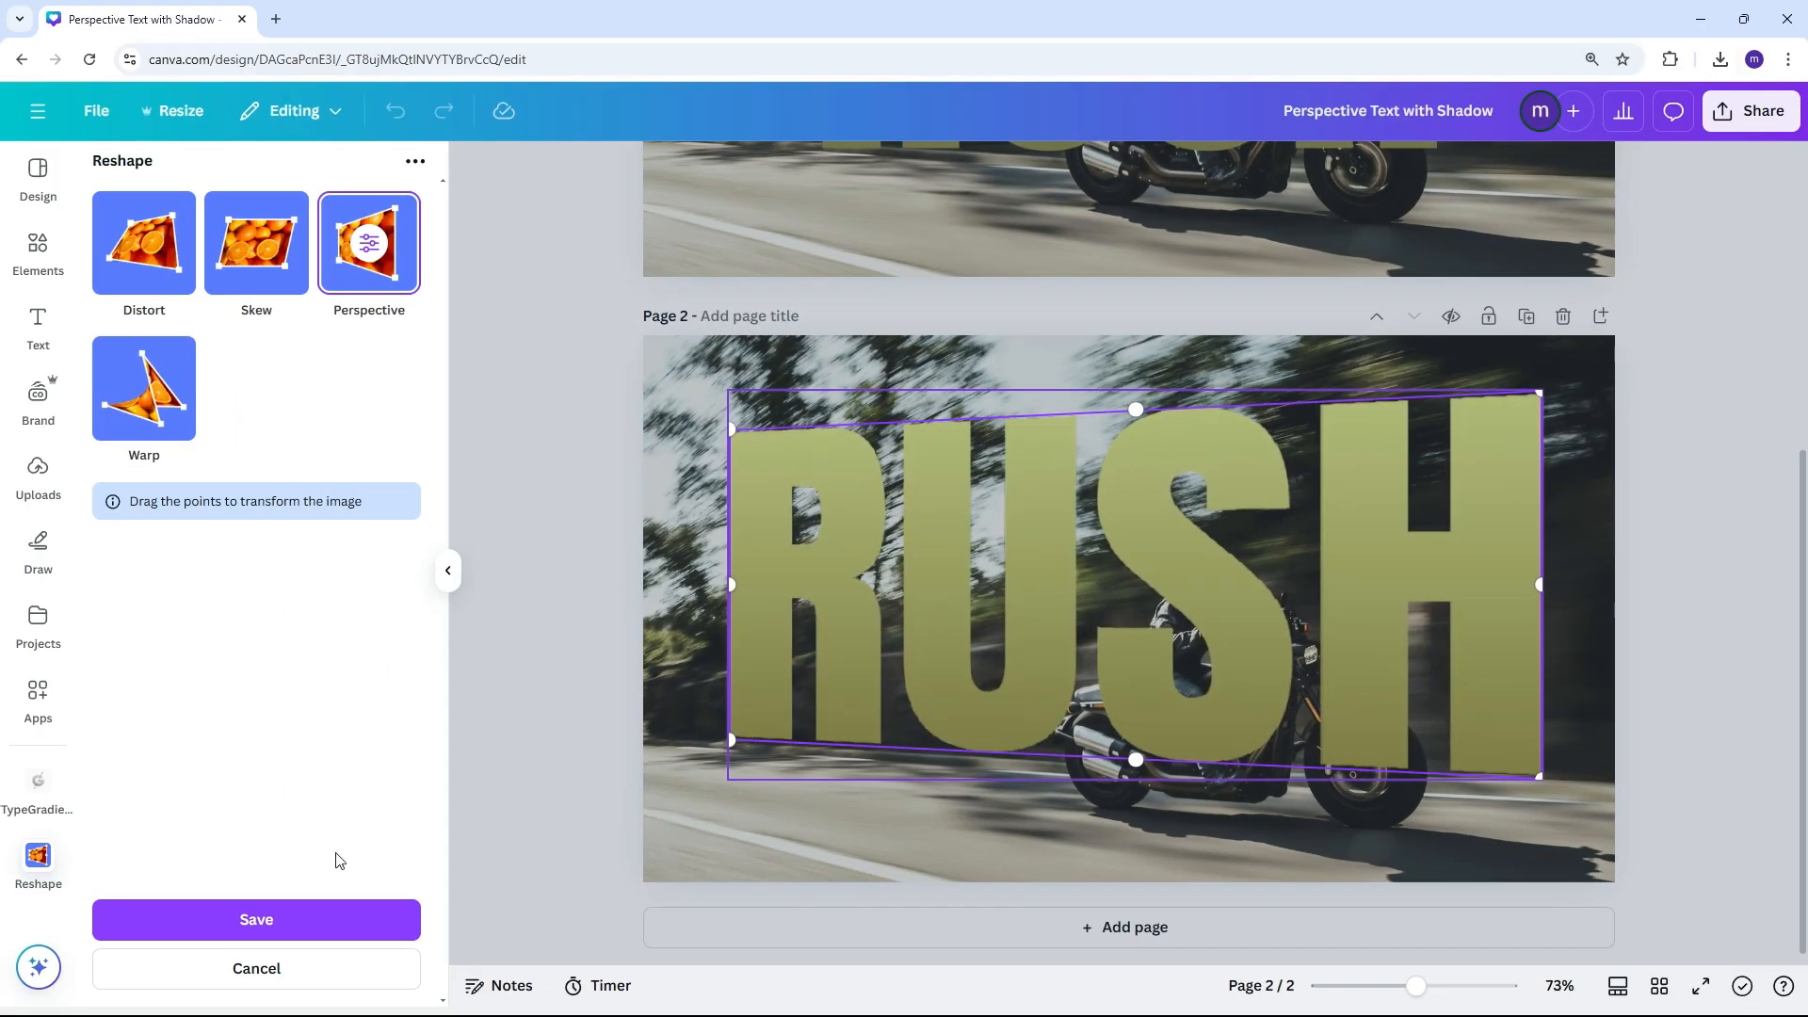
click(353, 915)
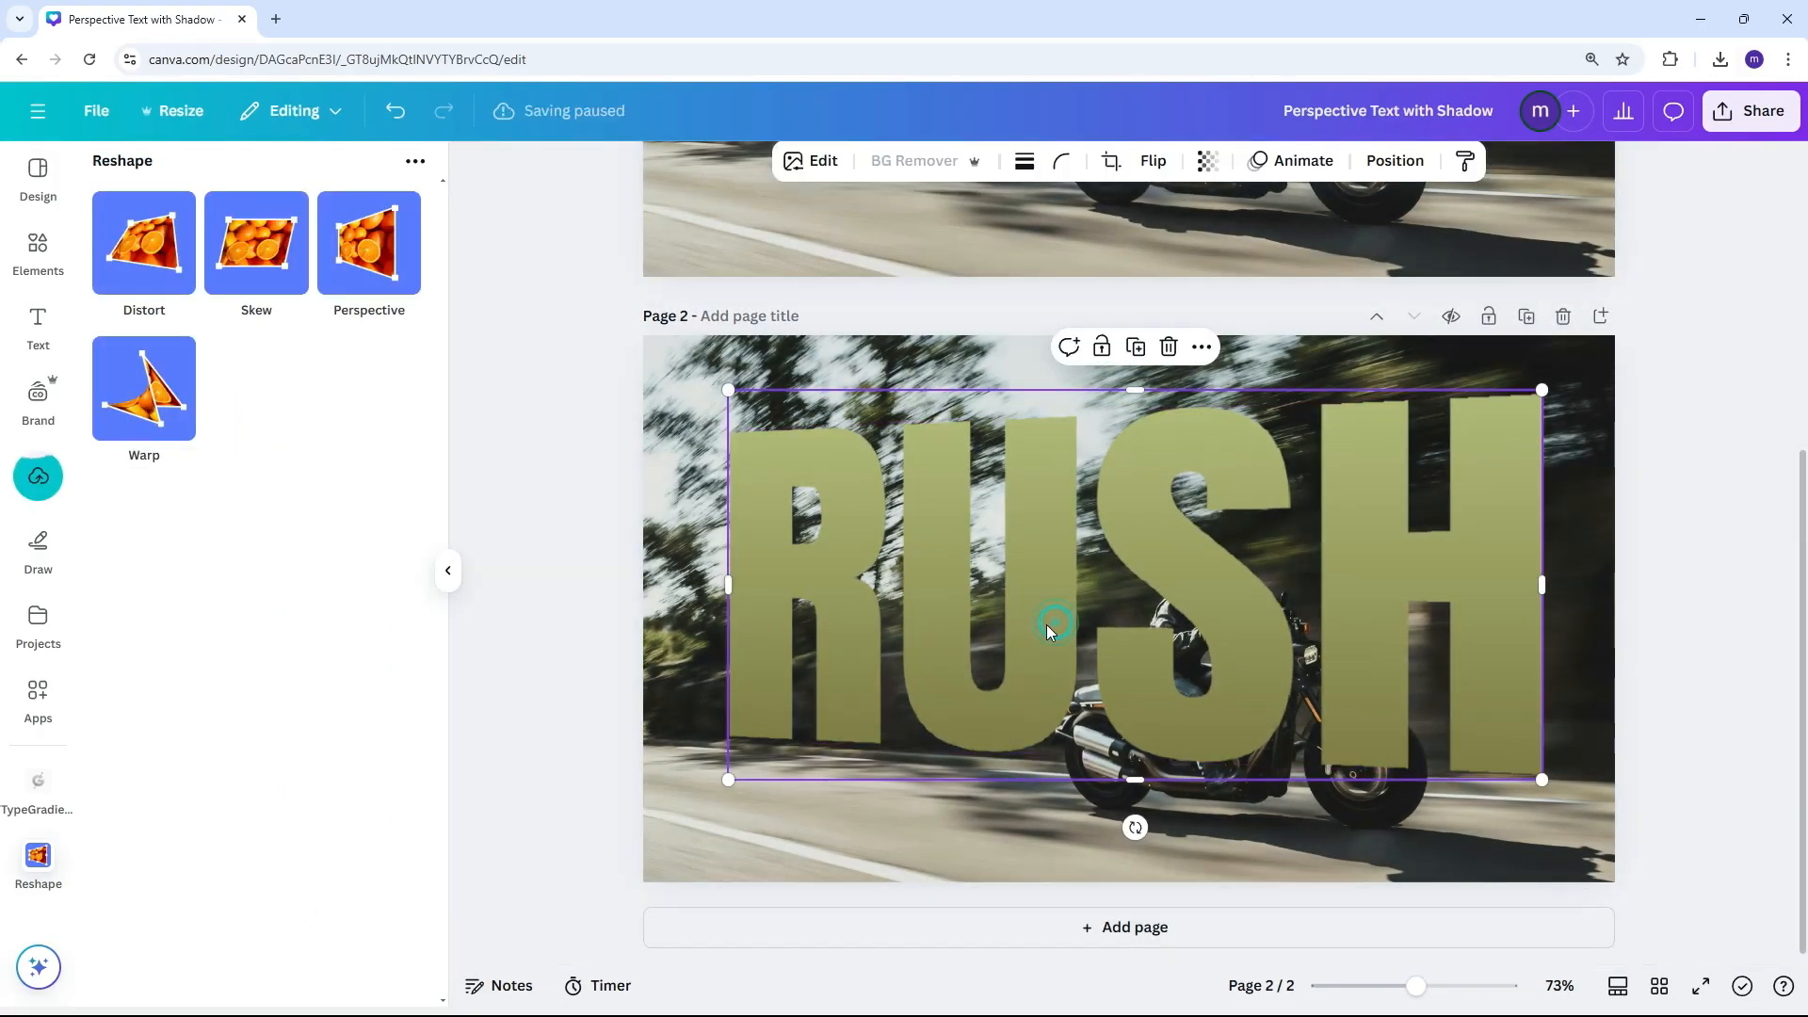
click(1048, 624)
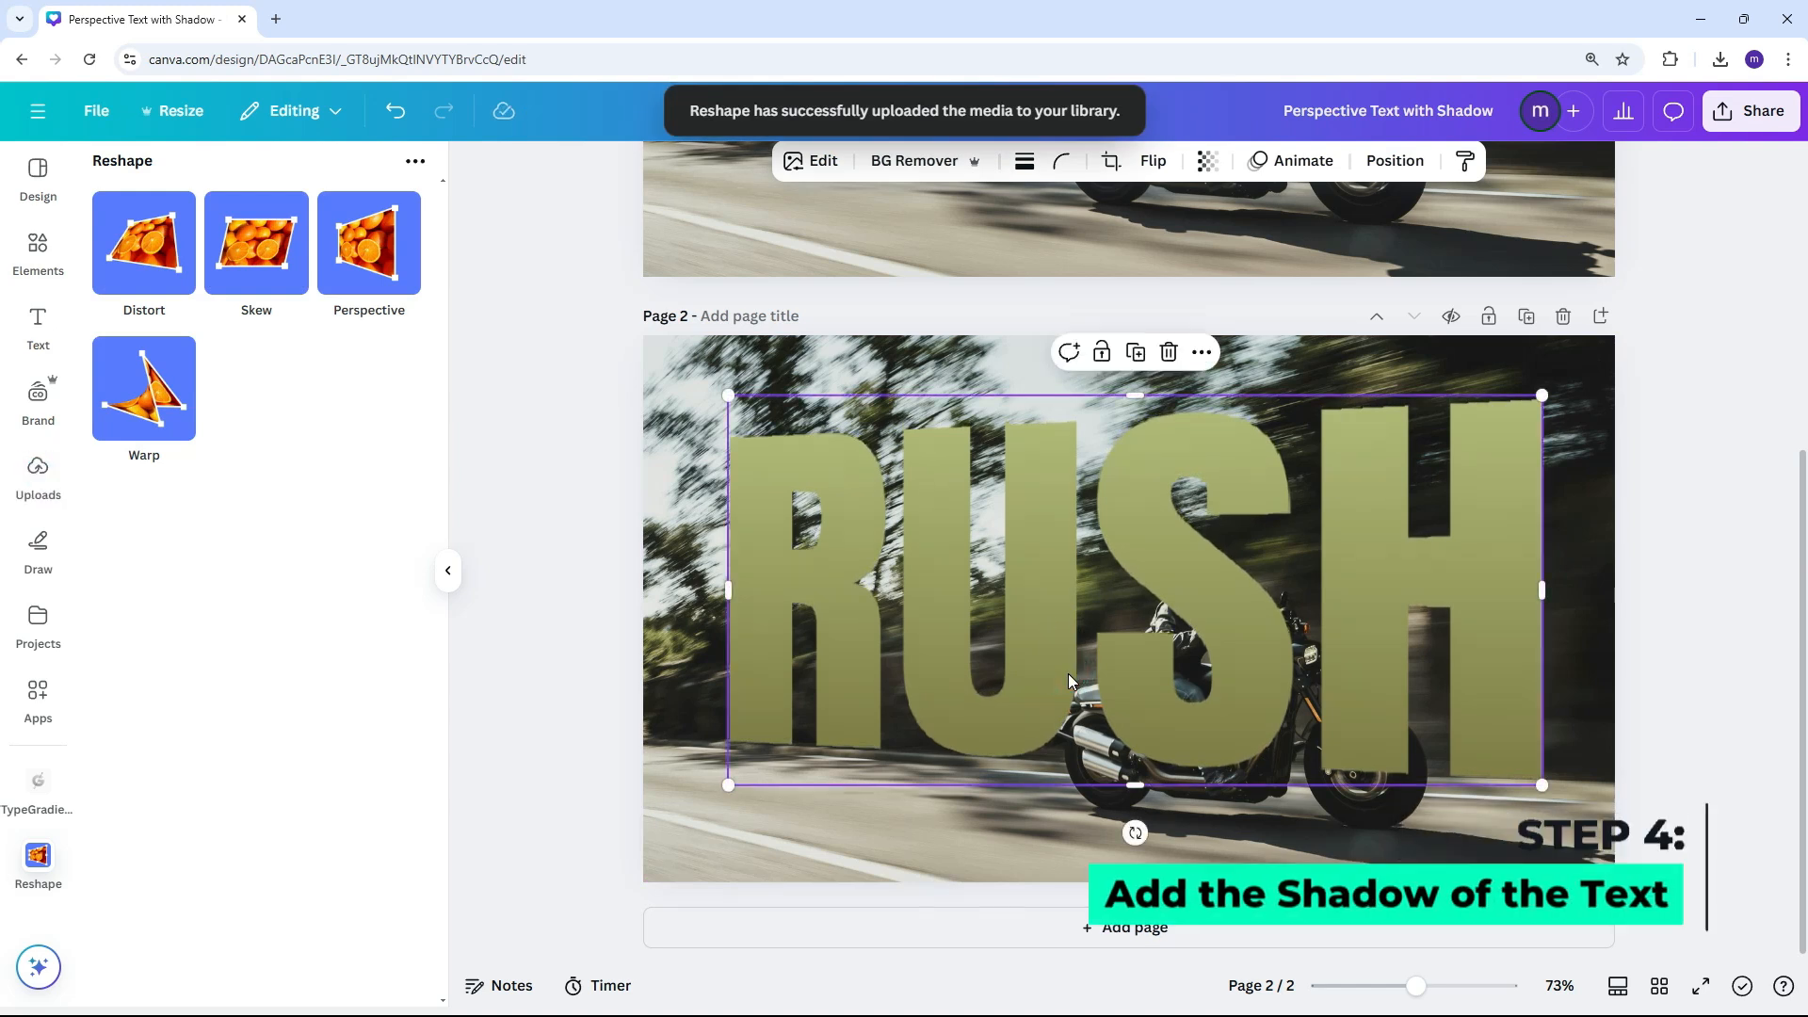
Duplicate the perspective RUSH image and offset the copy slightly down and to the left of the original
click(1135, 352)
drag(1127, 491, 1105, 548)
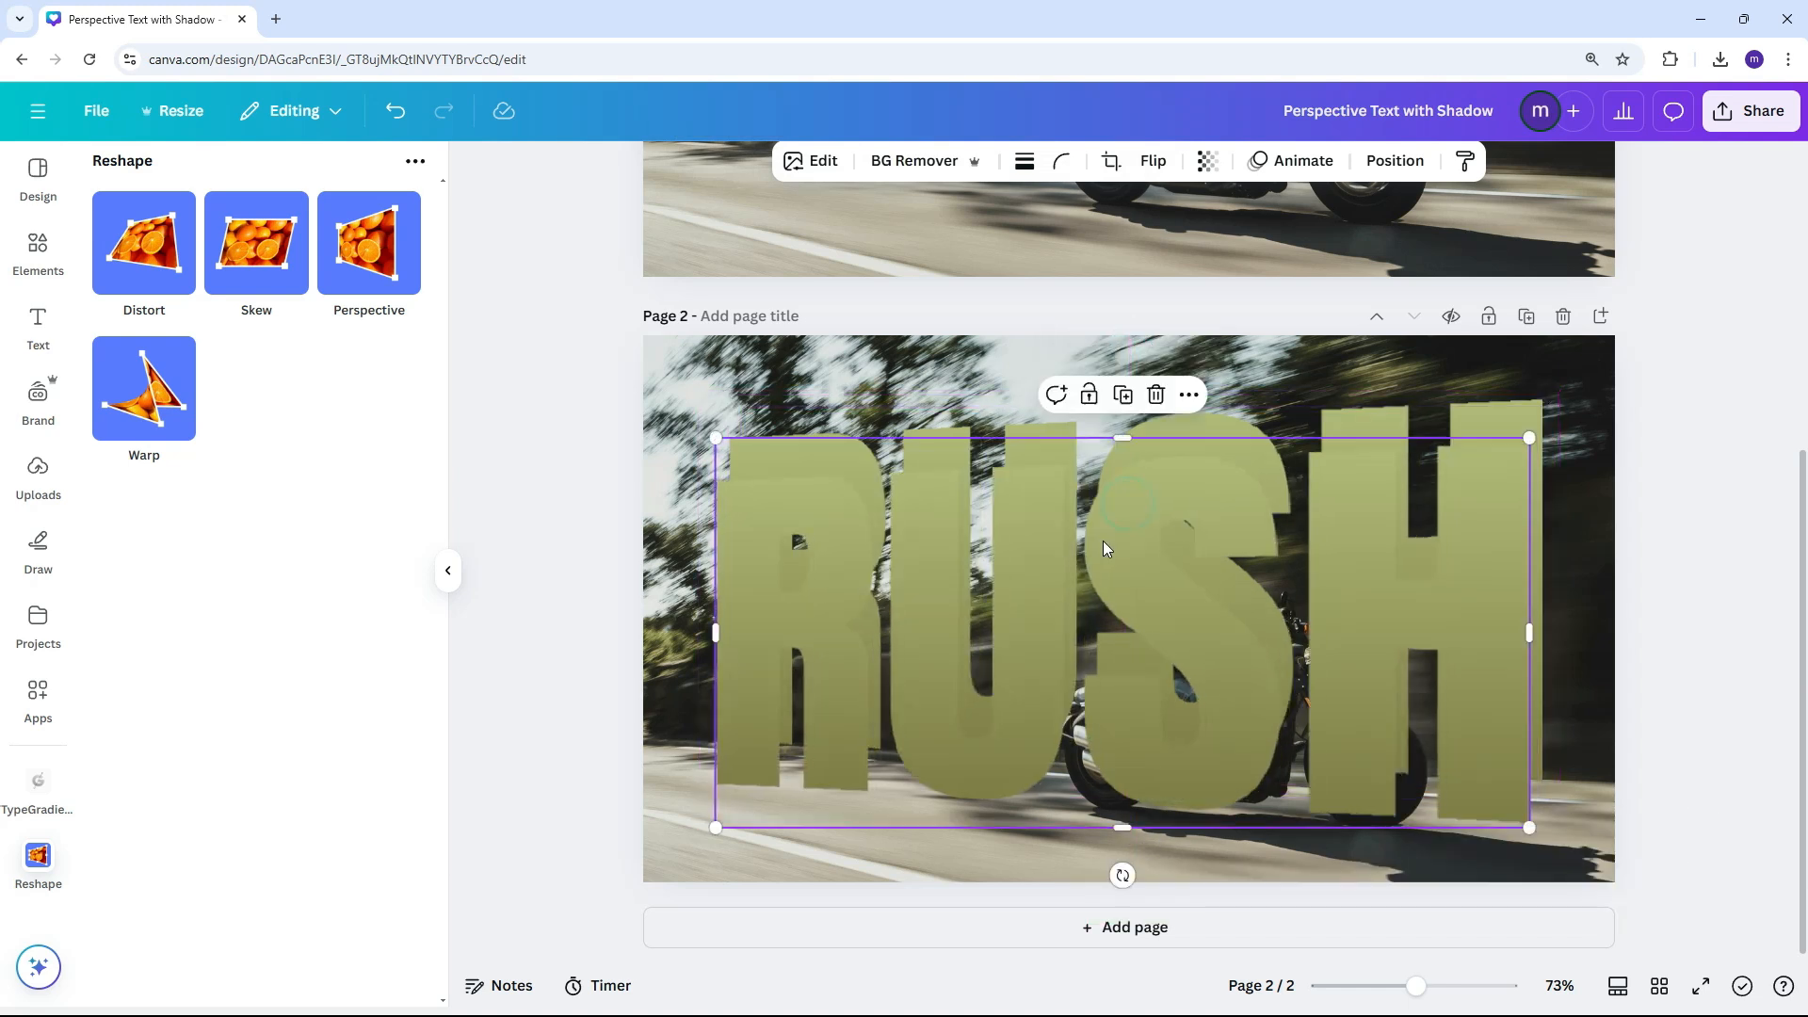
click(854, 661)
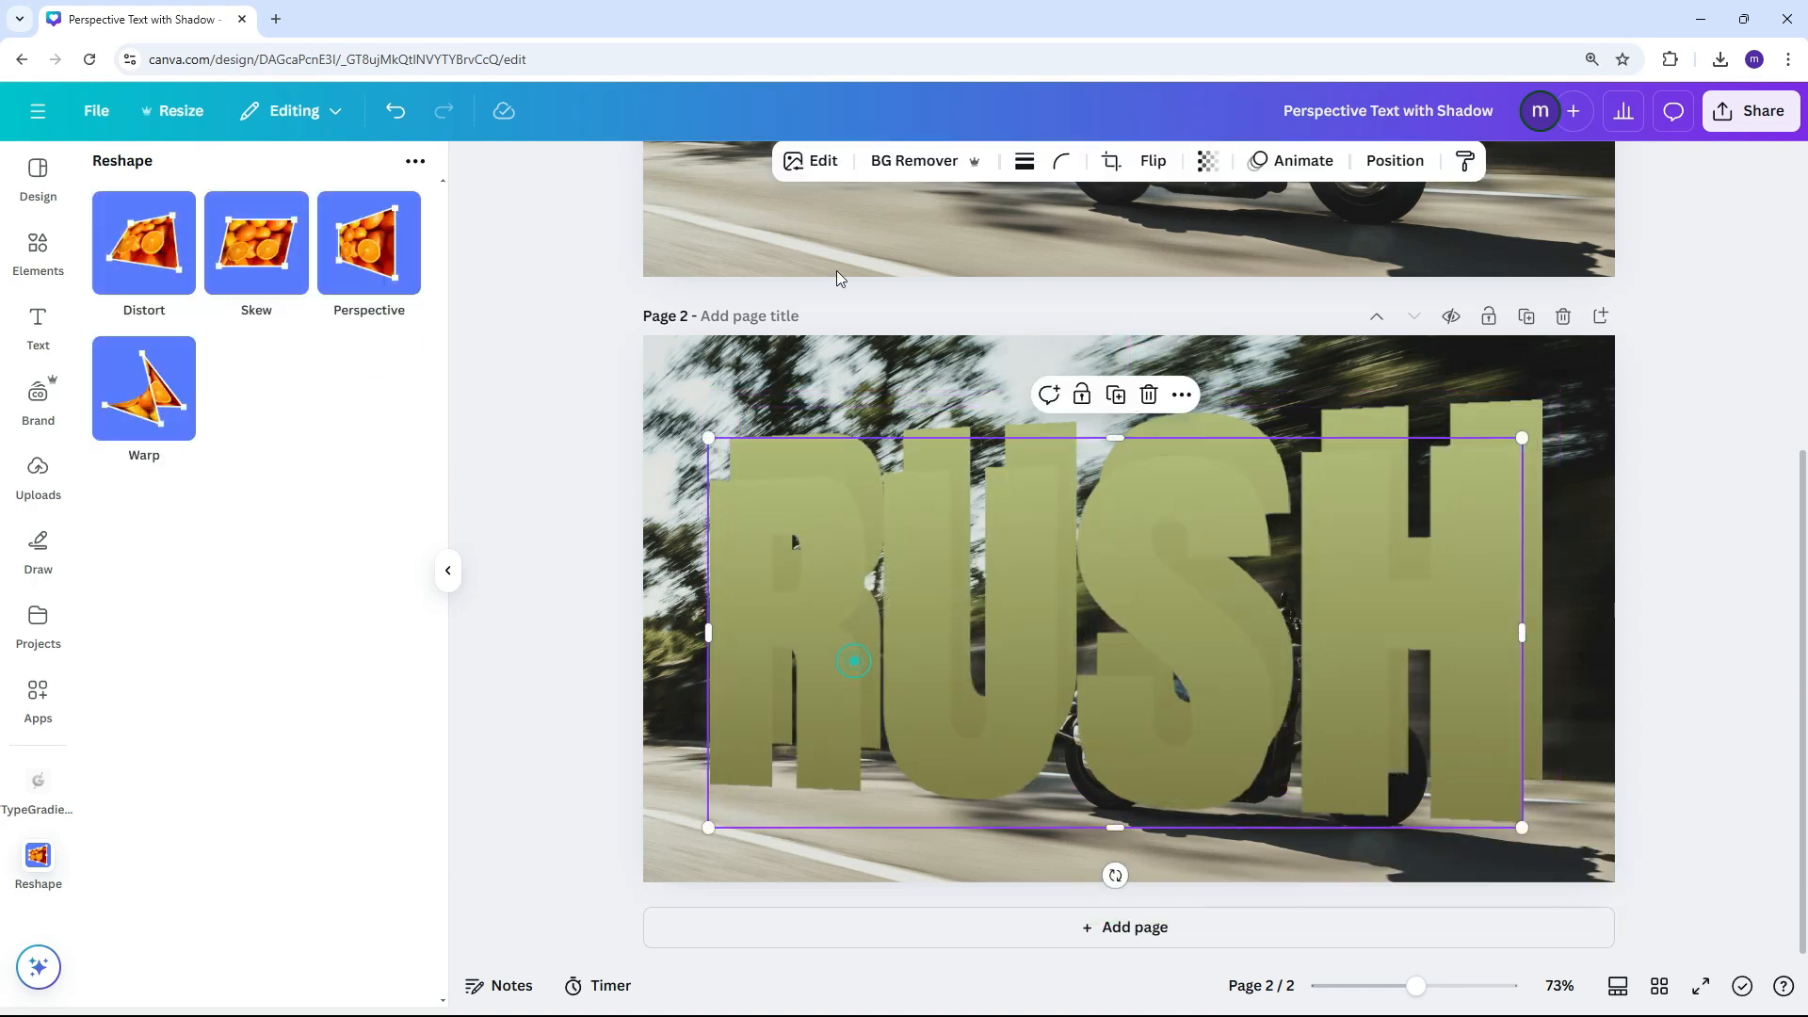
Apply the Noir mono filter to the duplicated RUSH image
click(807, 161)
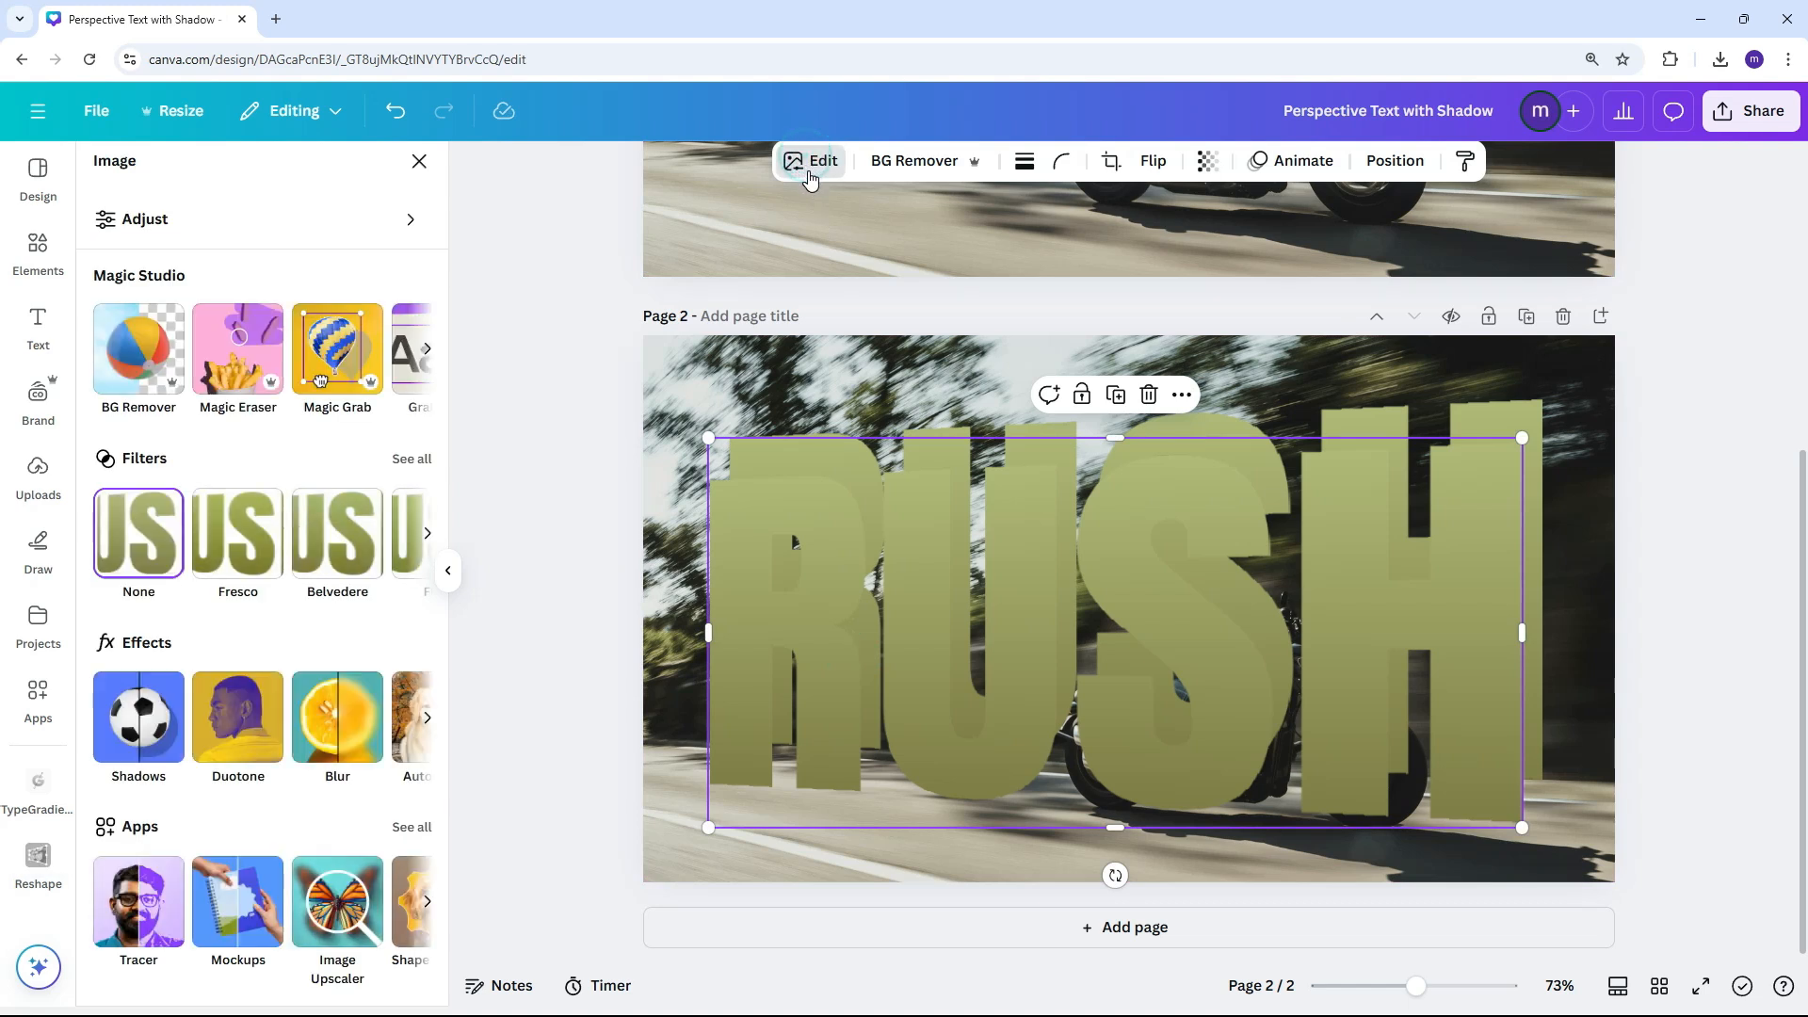
click(411, 459)
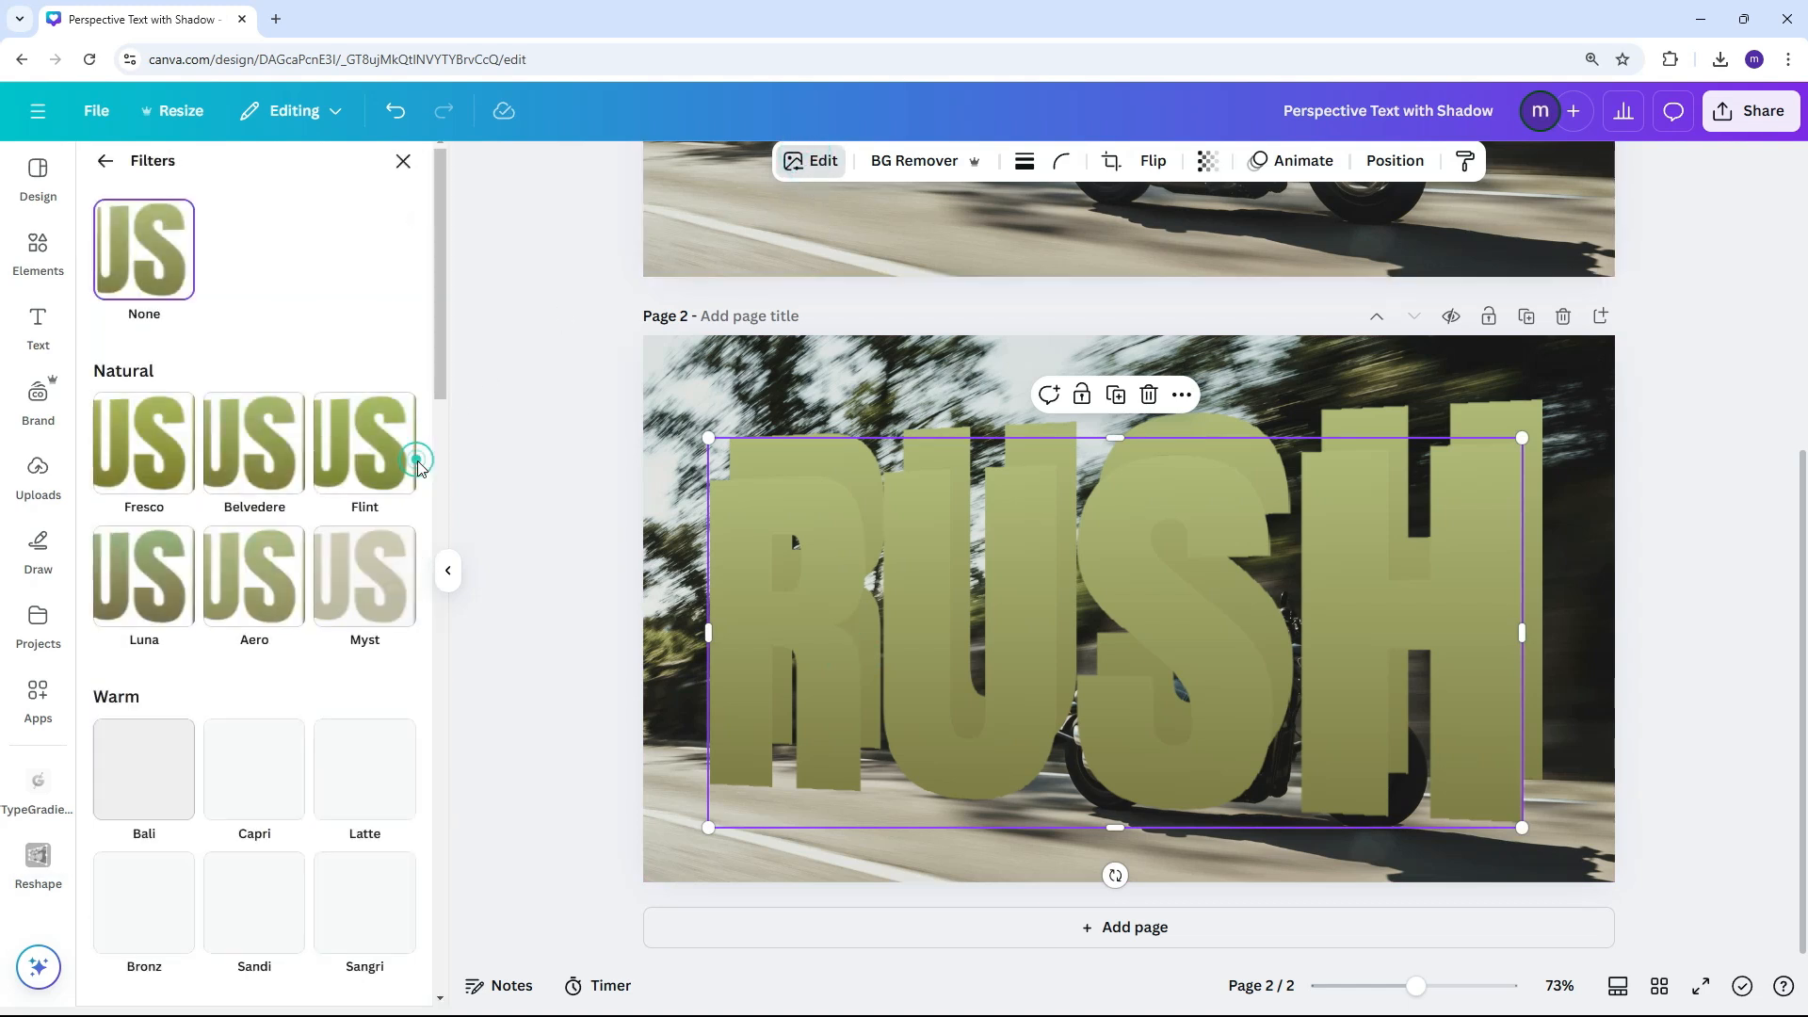
scroll(330, 647, down, 4)
scroll(329, 647, down, 12)
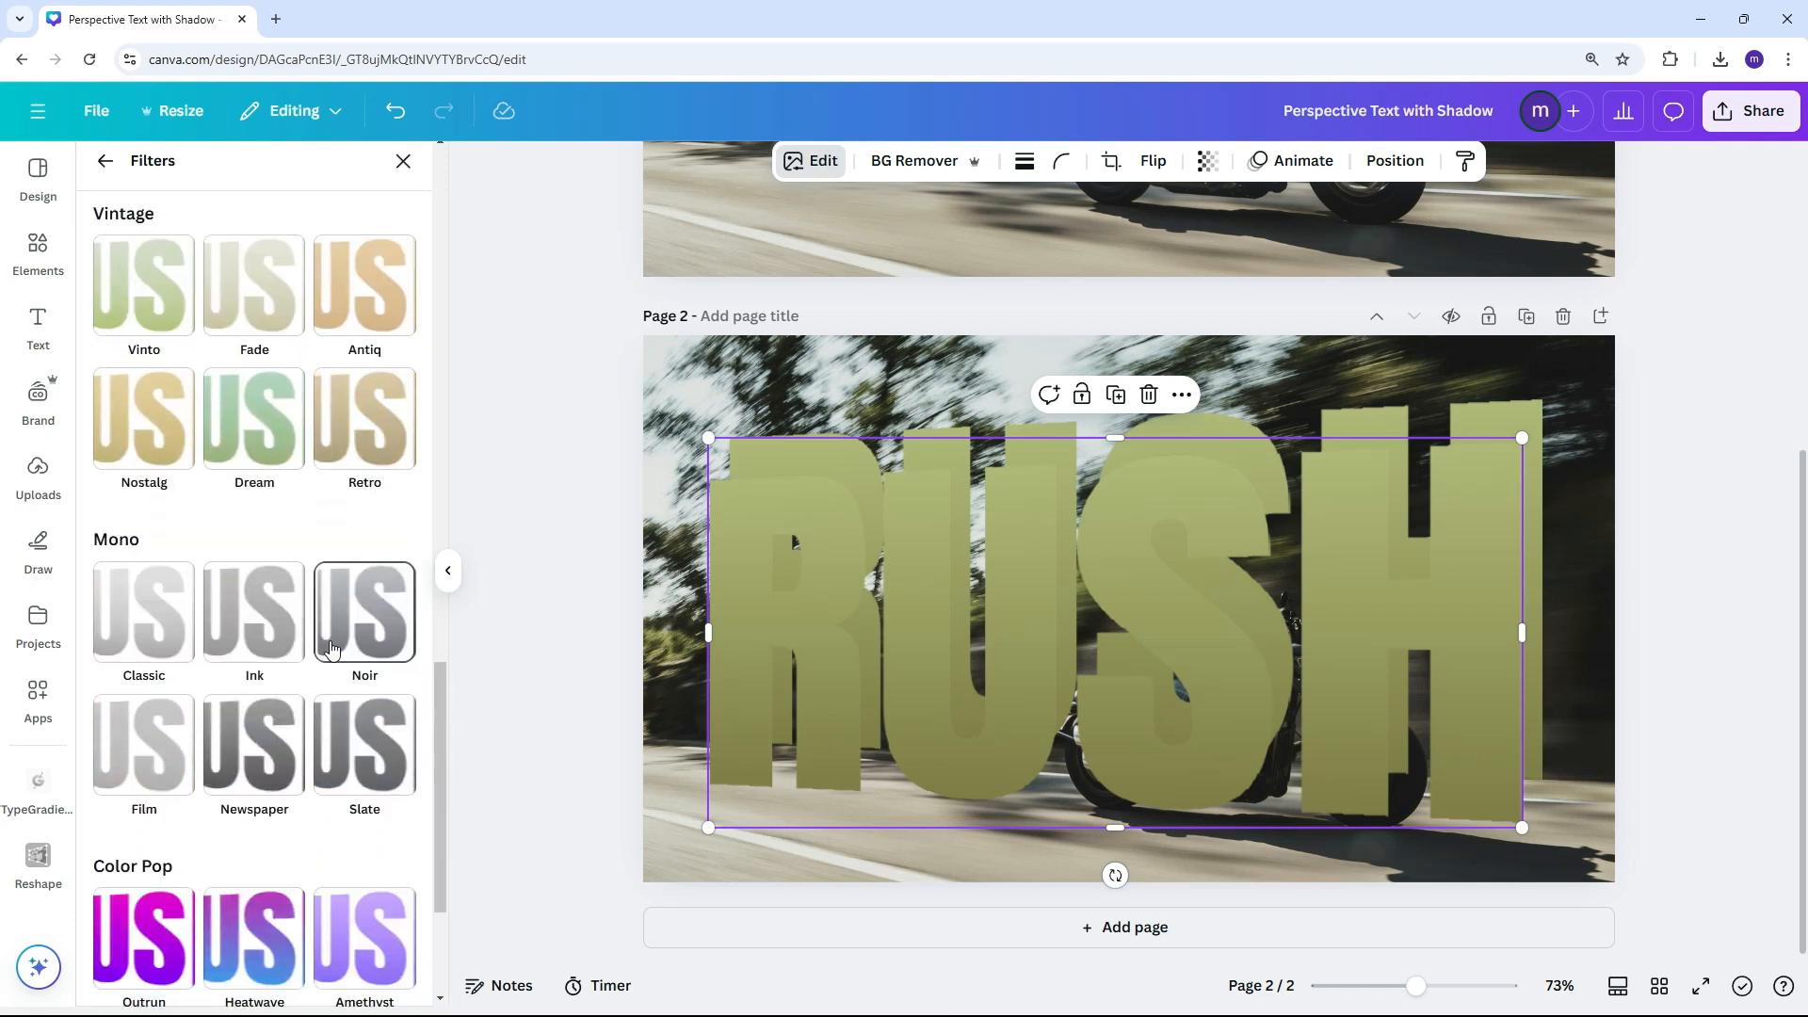
click(347, 641)
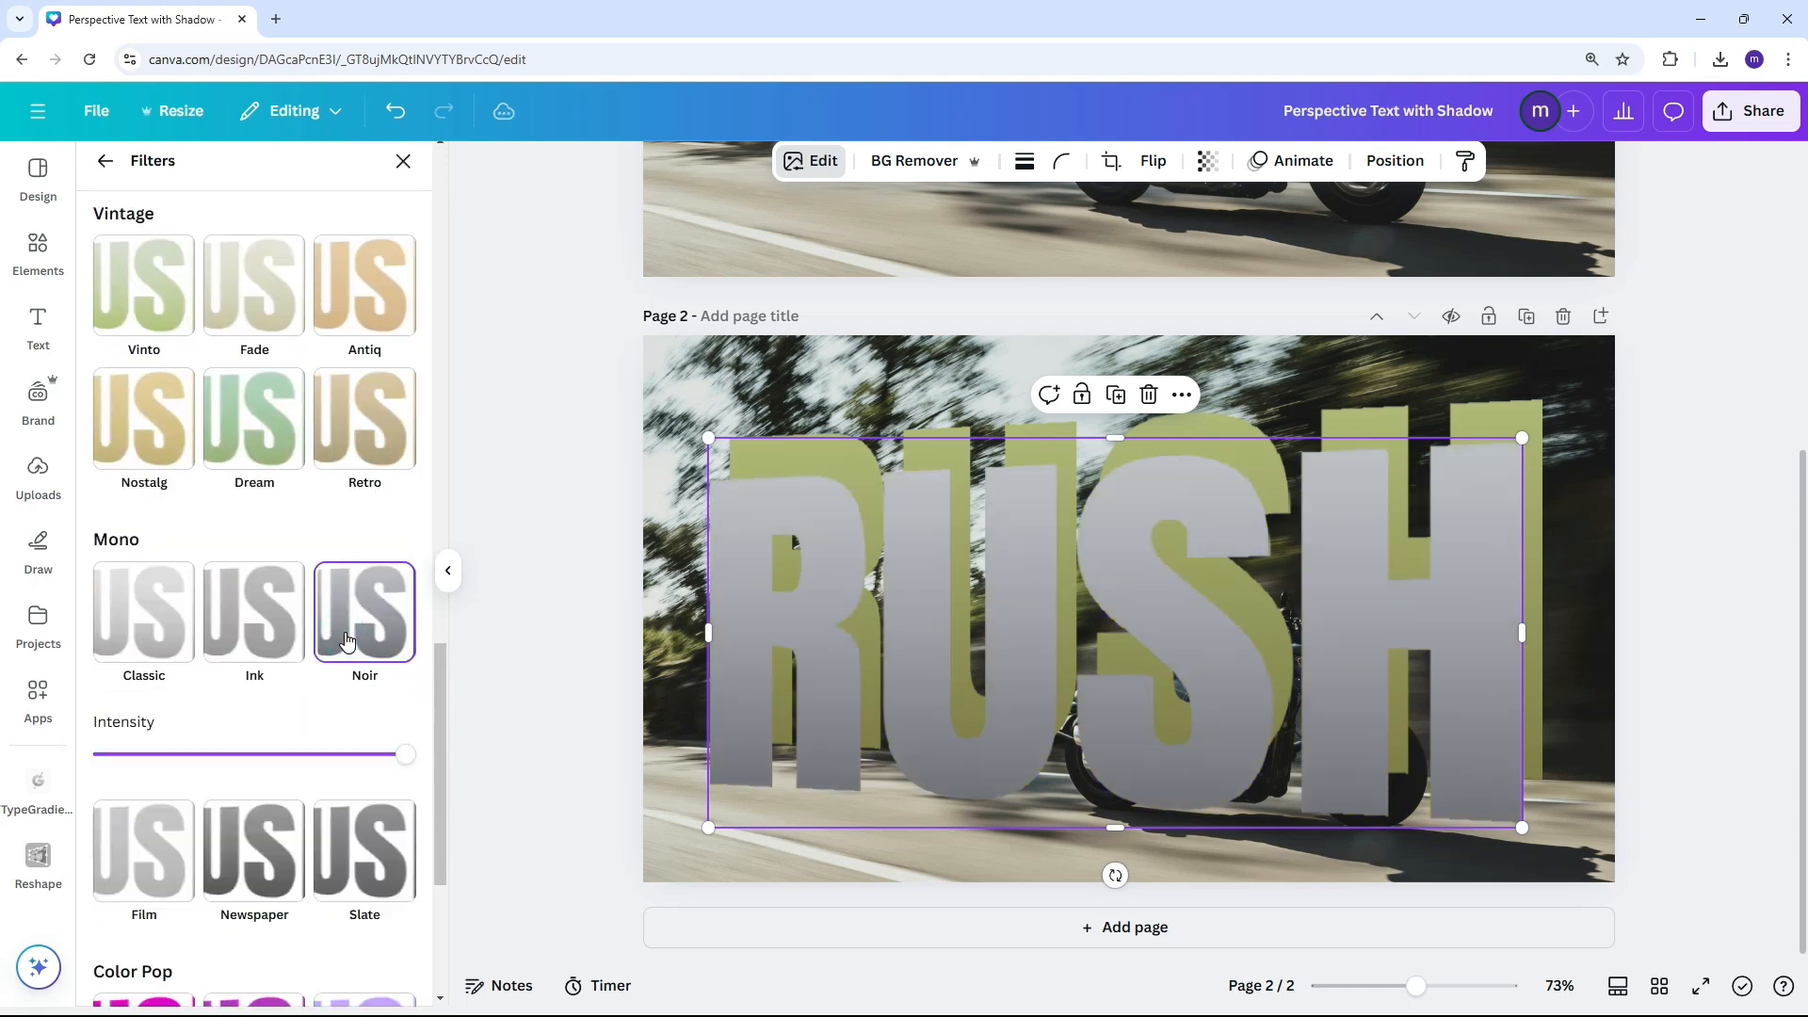
scroll(347, 641, down, 1)
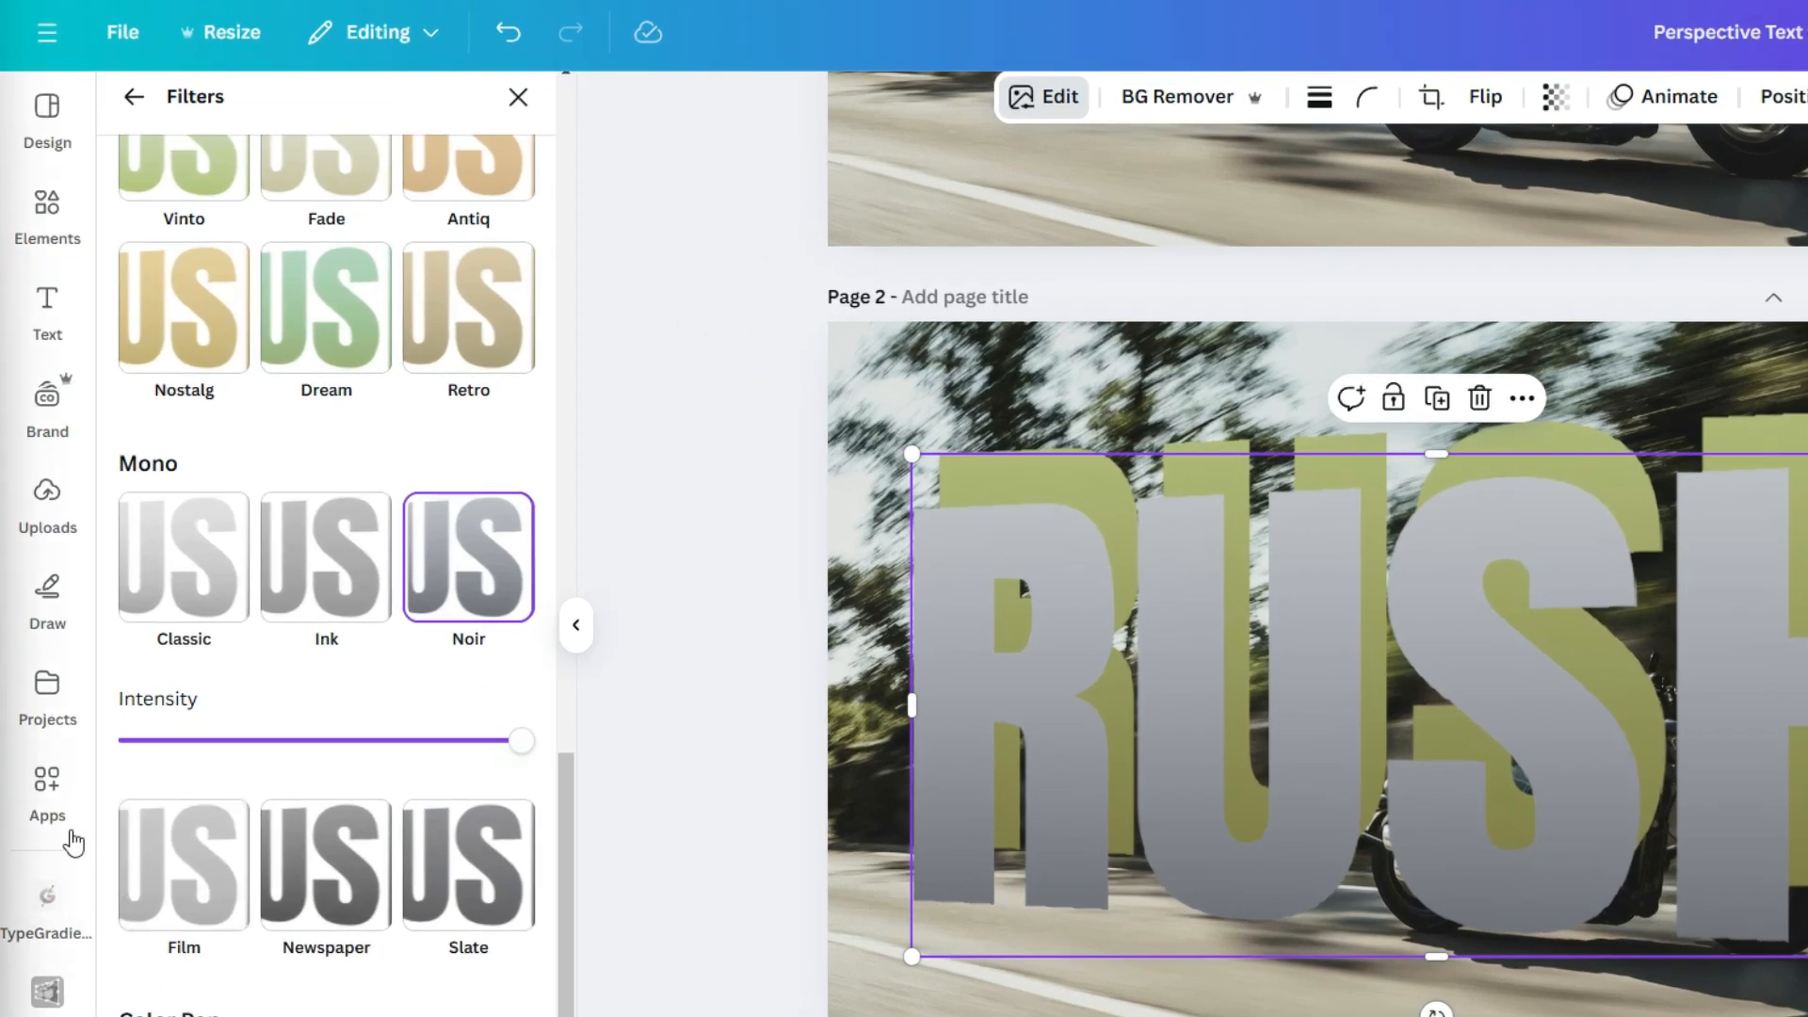
Search the apps for "Easy Reflection" and open the Easy Reflections app
click(47, 708)
click(194, 108)
double_click(209, 111)
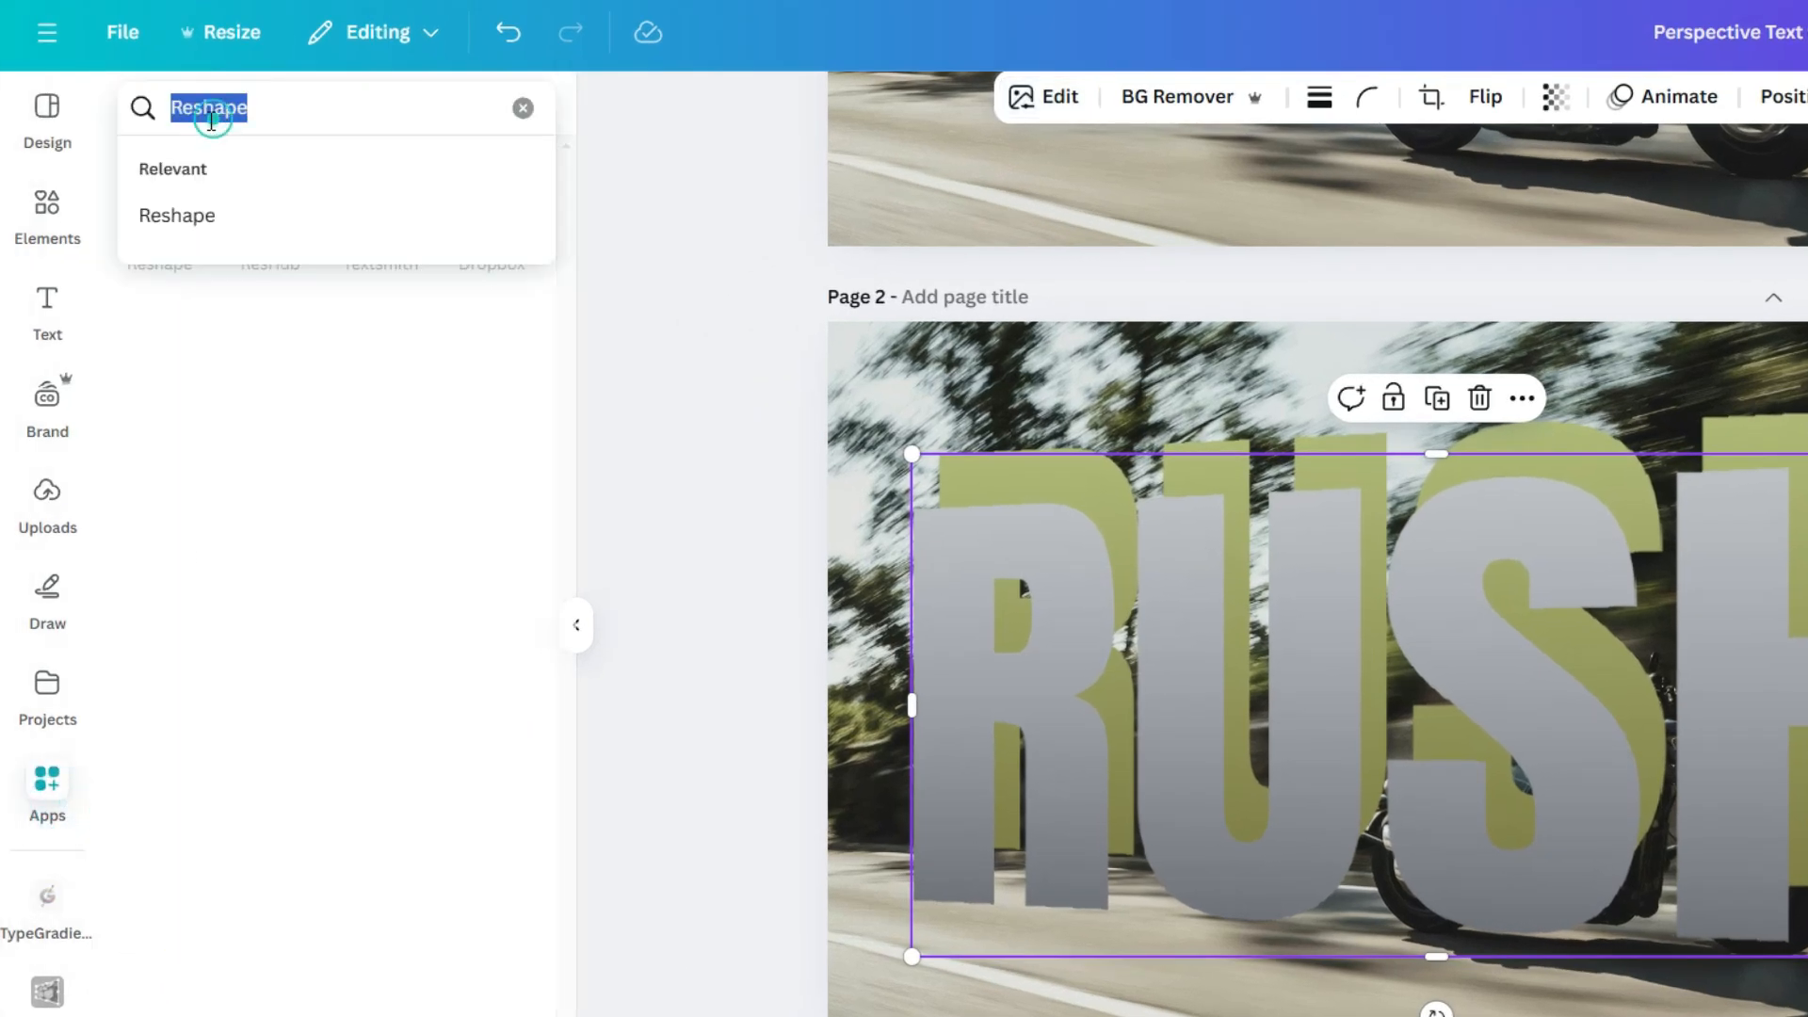
text(Easy Re)
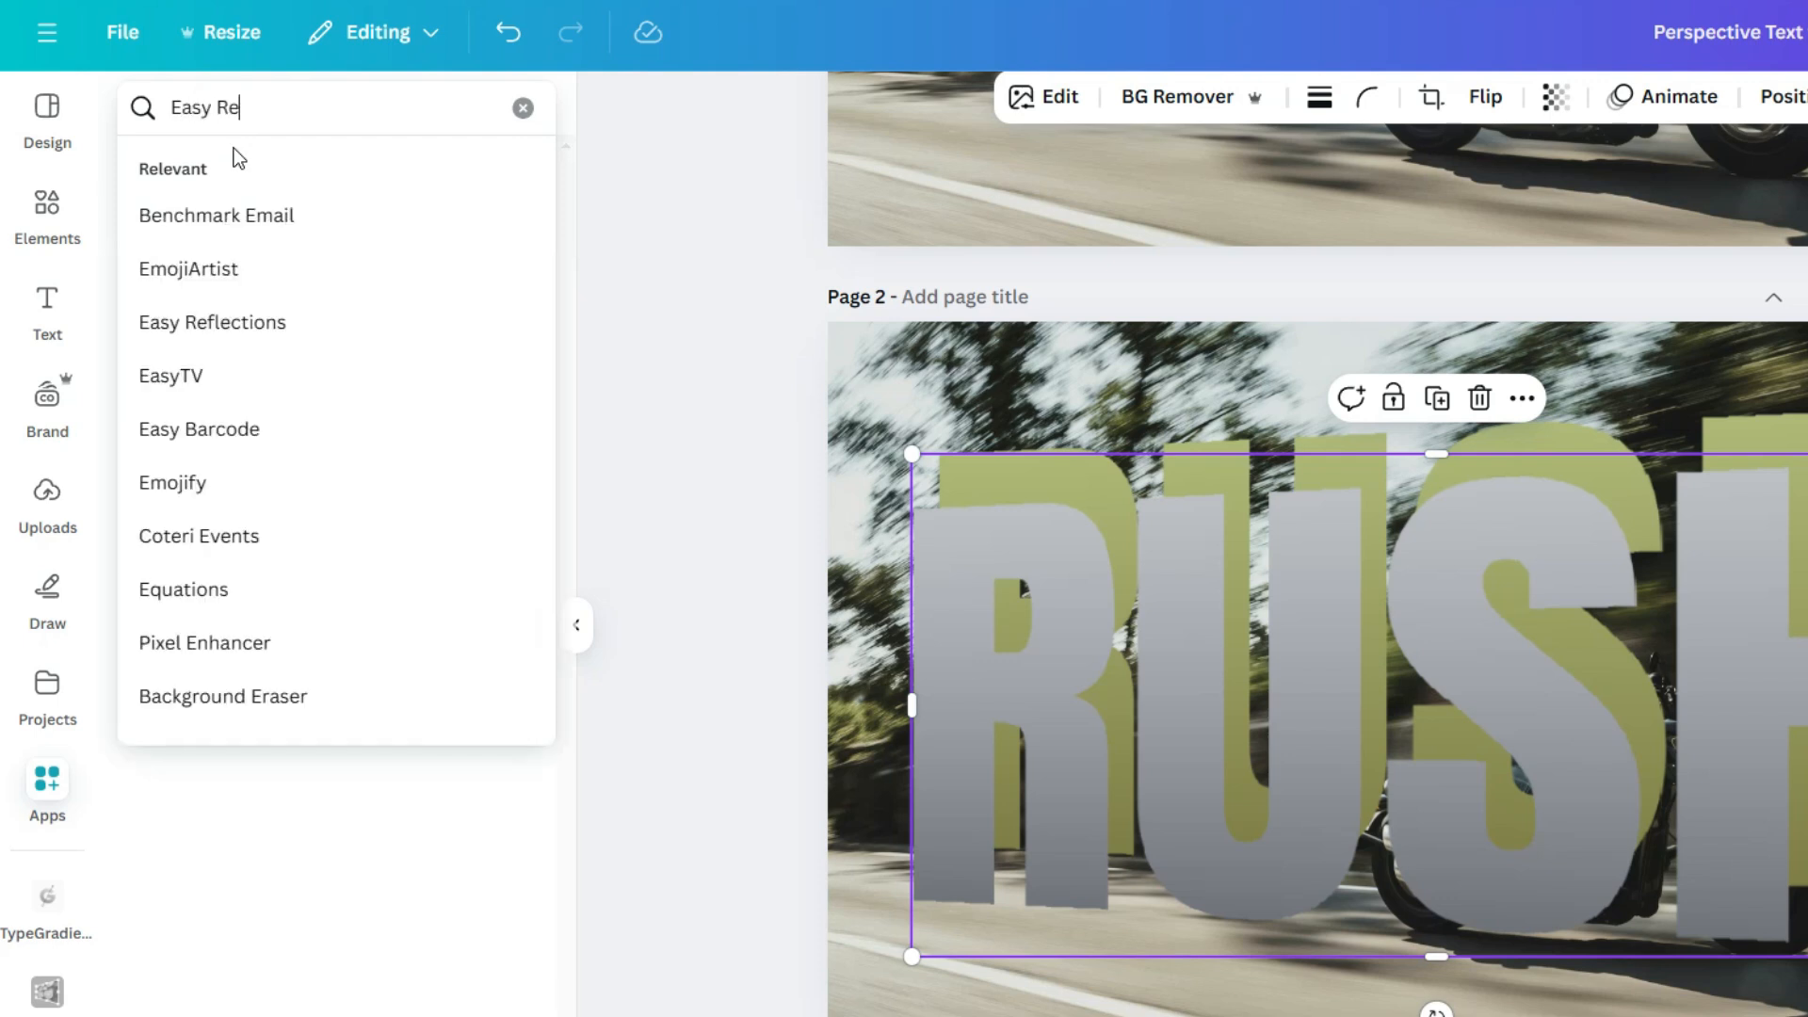
text(flection)
key(Return)
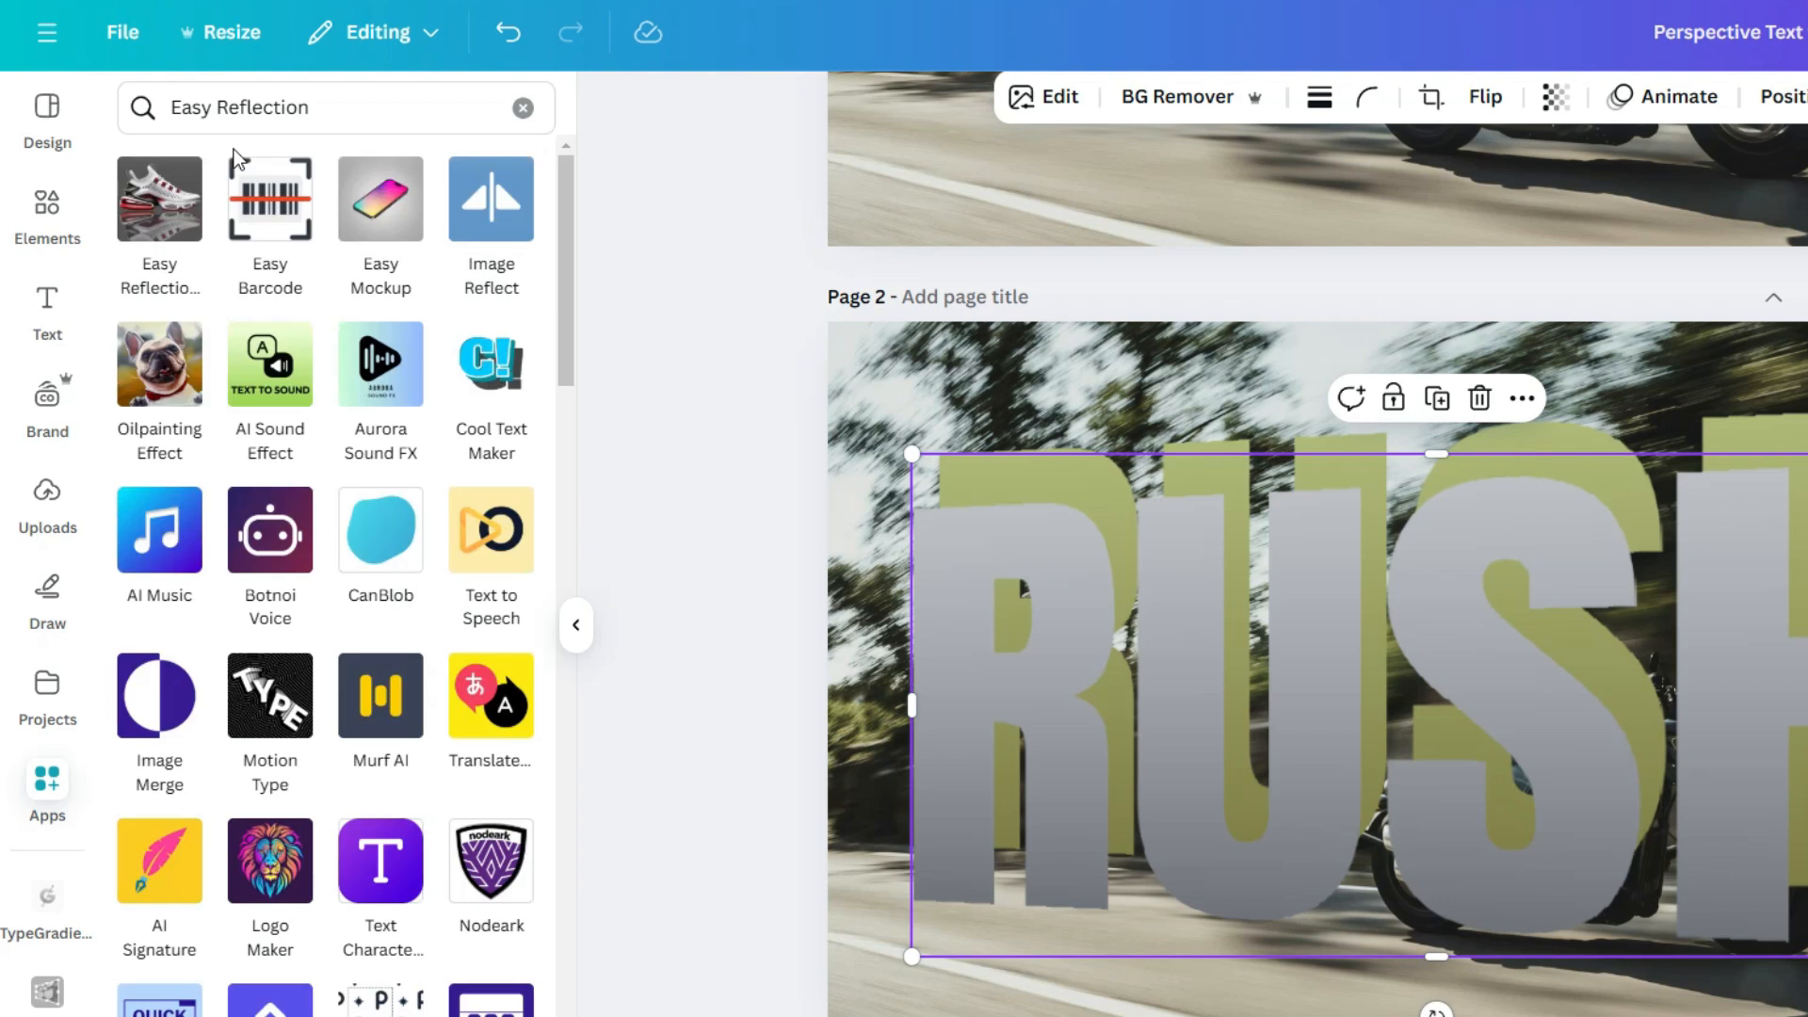
click(173, 200)
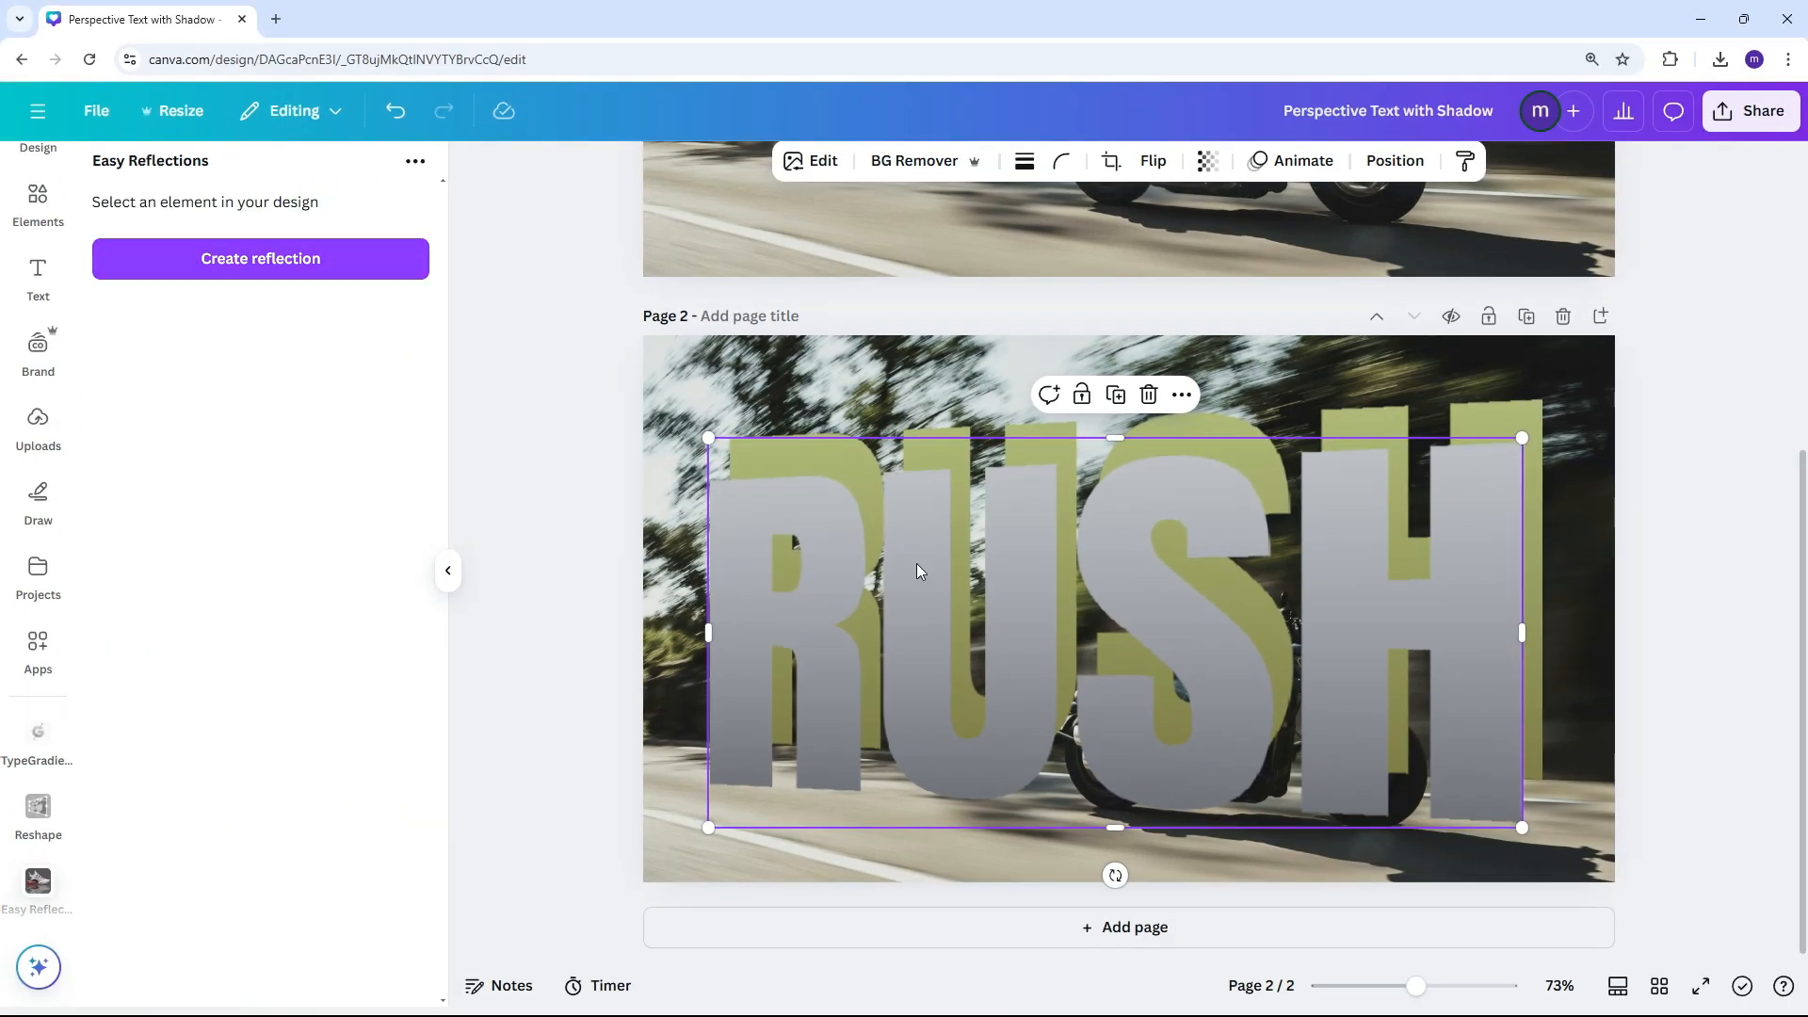
Create a reflection below the grey RUSH copy with an offset of 1 and add it to the design
click(235, 262)
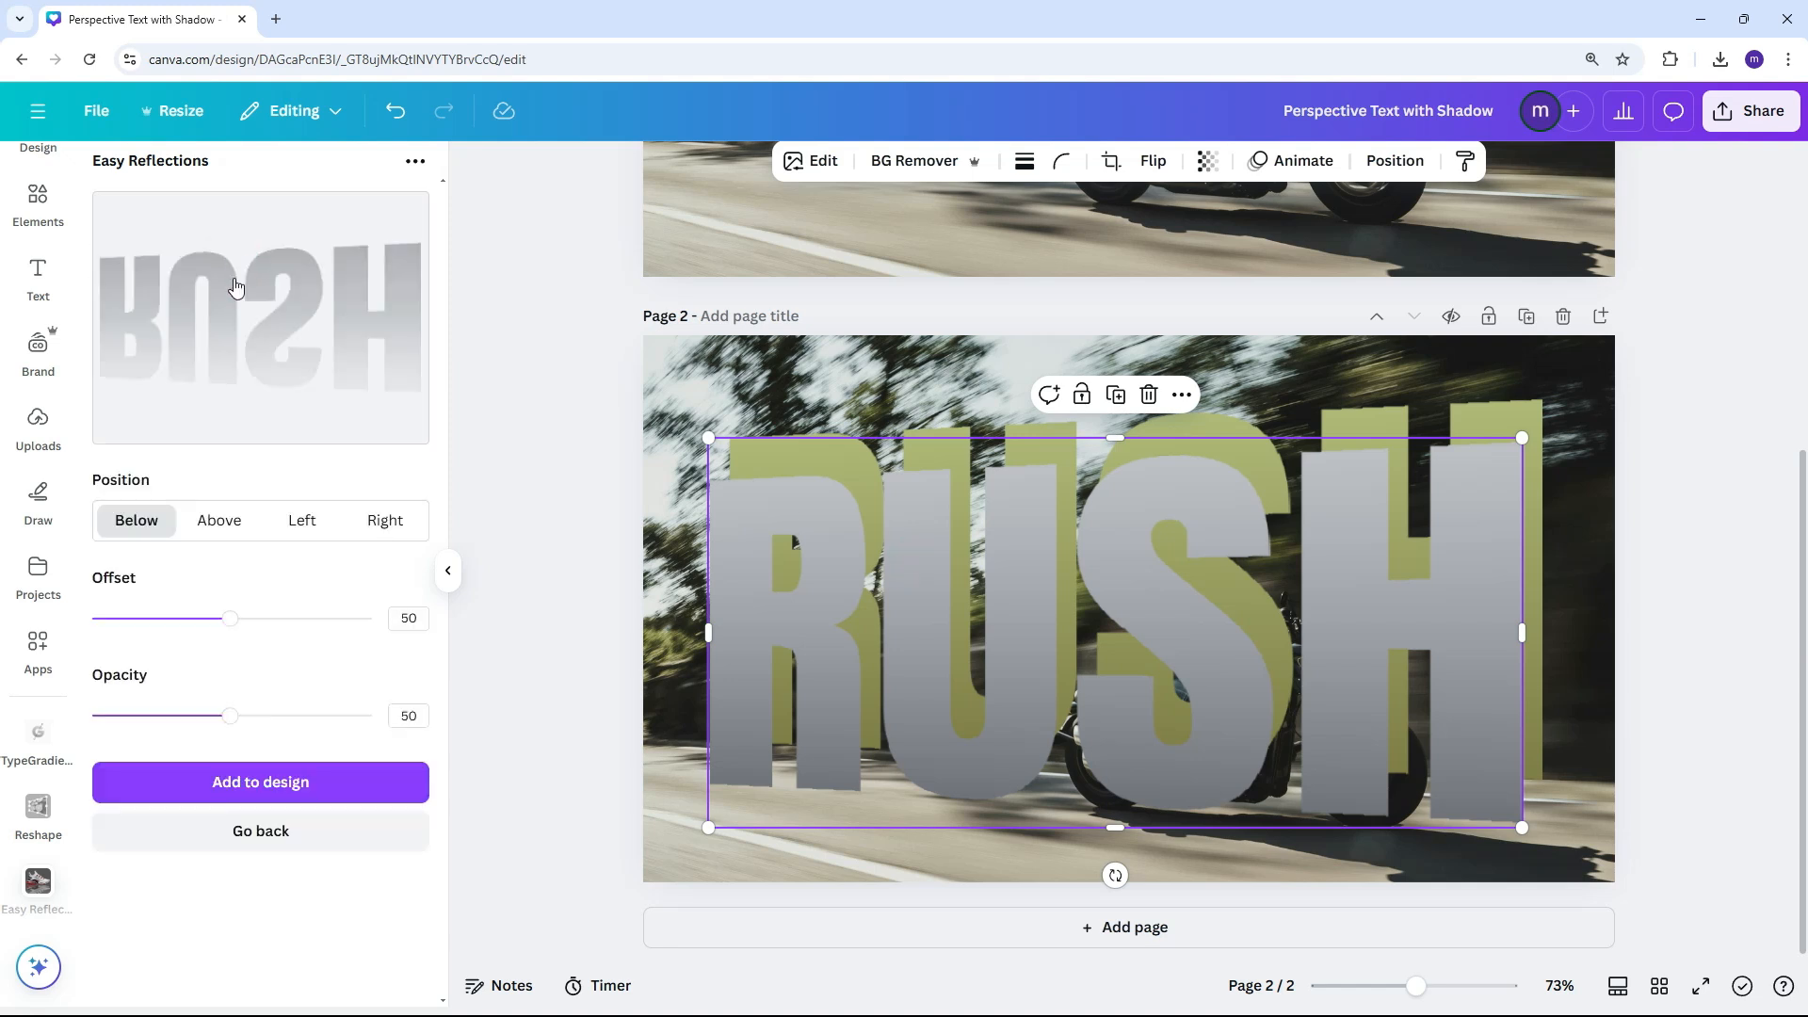
drag(230, 620, 94, 618)
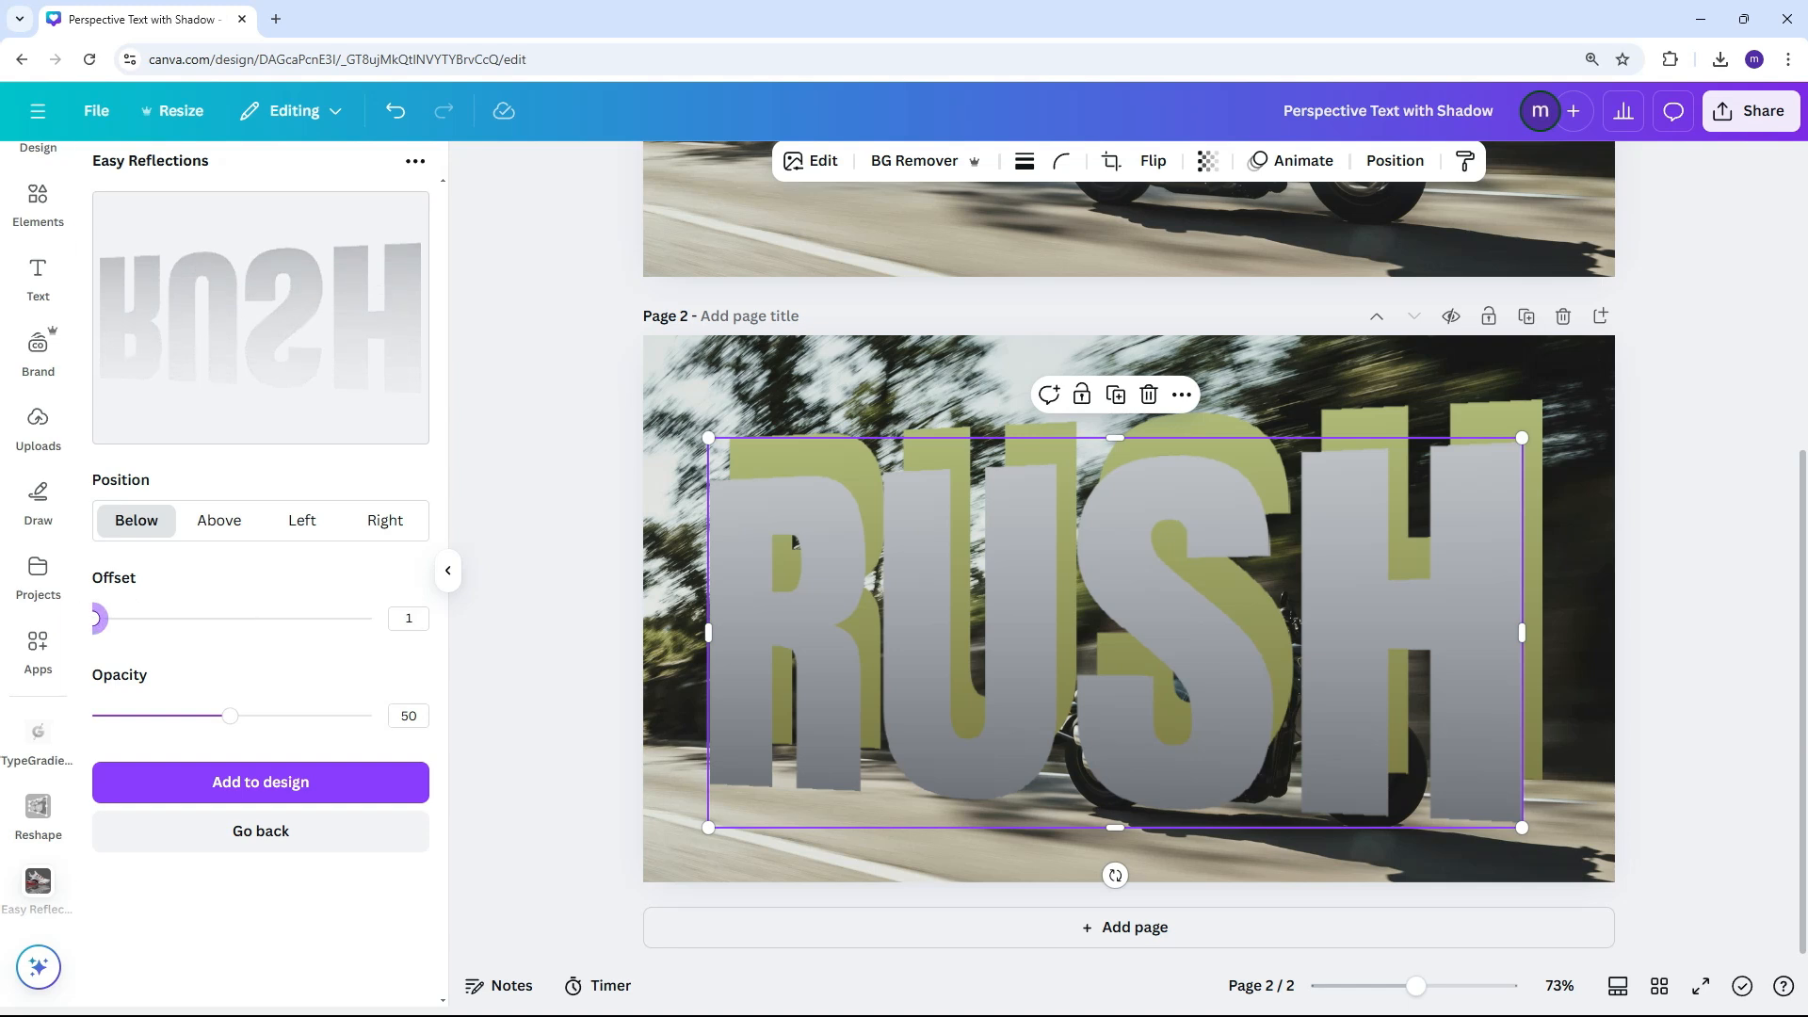
click(220, 784)
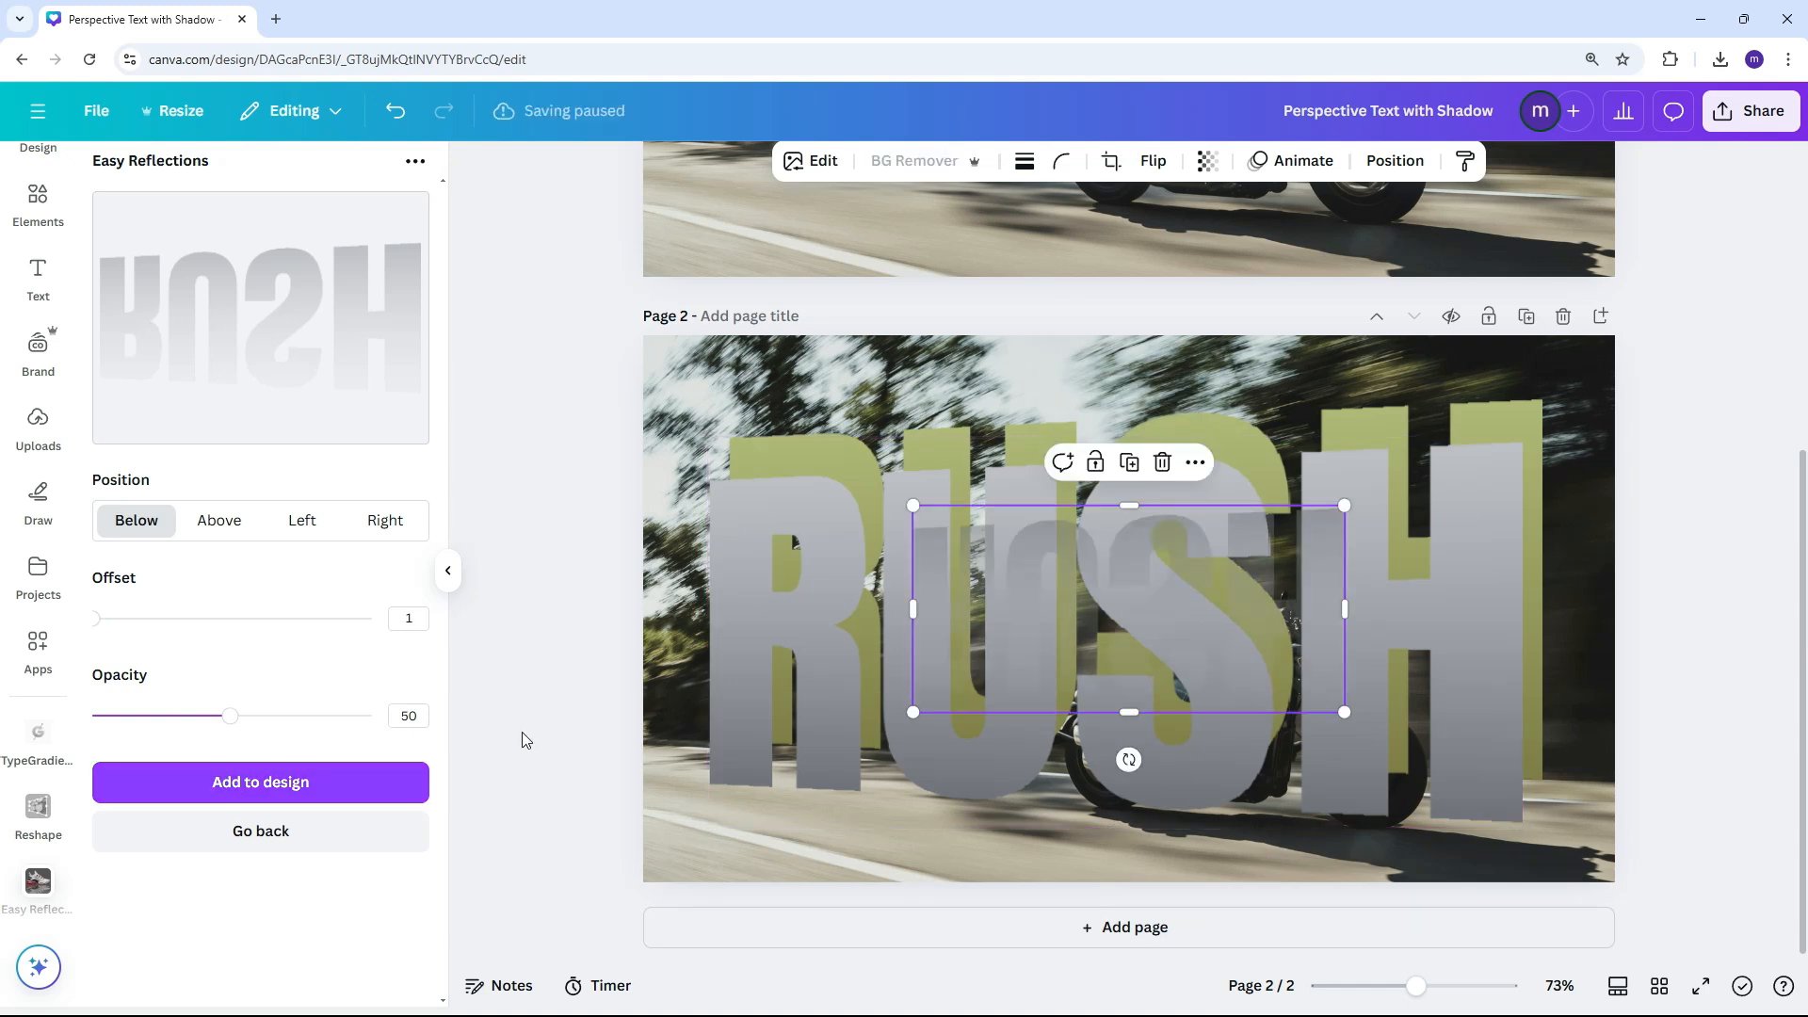
Delete the grey RUSH copy and enlarge the reflection to the green title's width, placing it beneath the letters
click(735, 718)
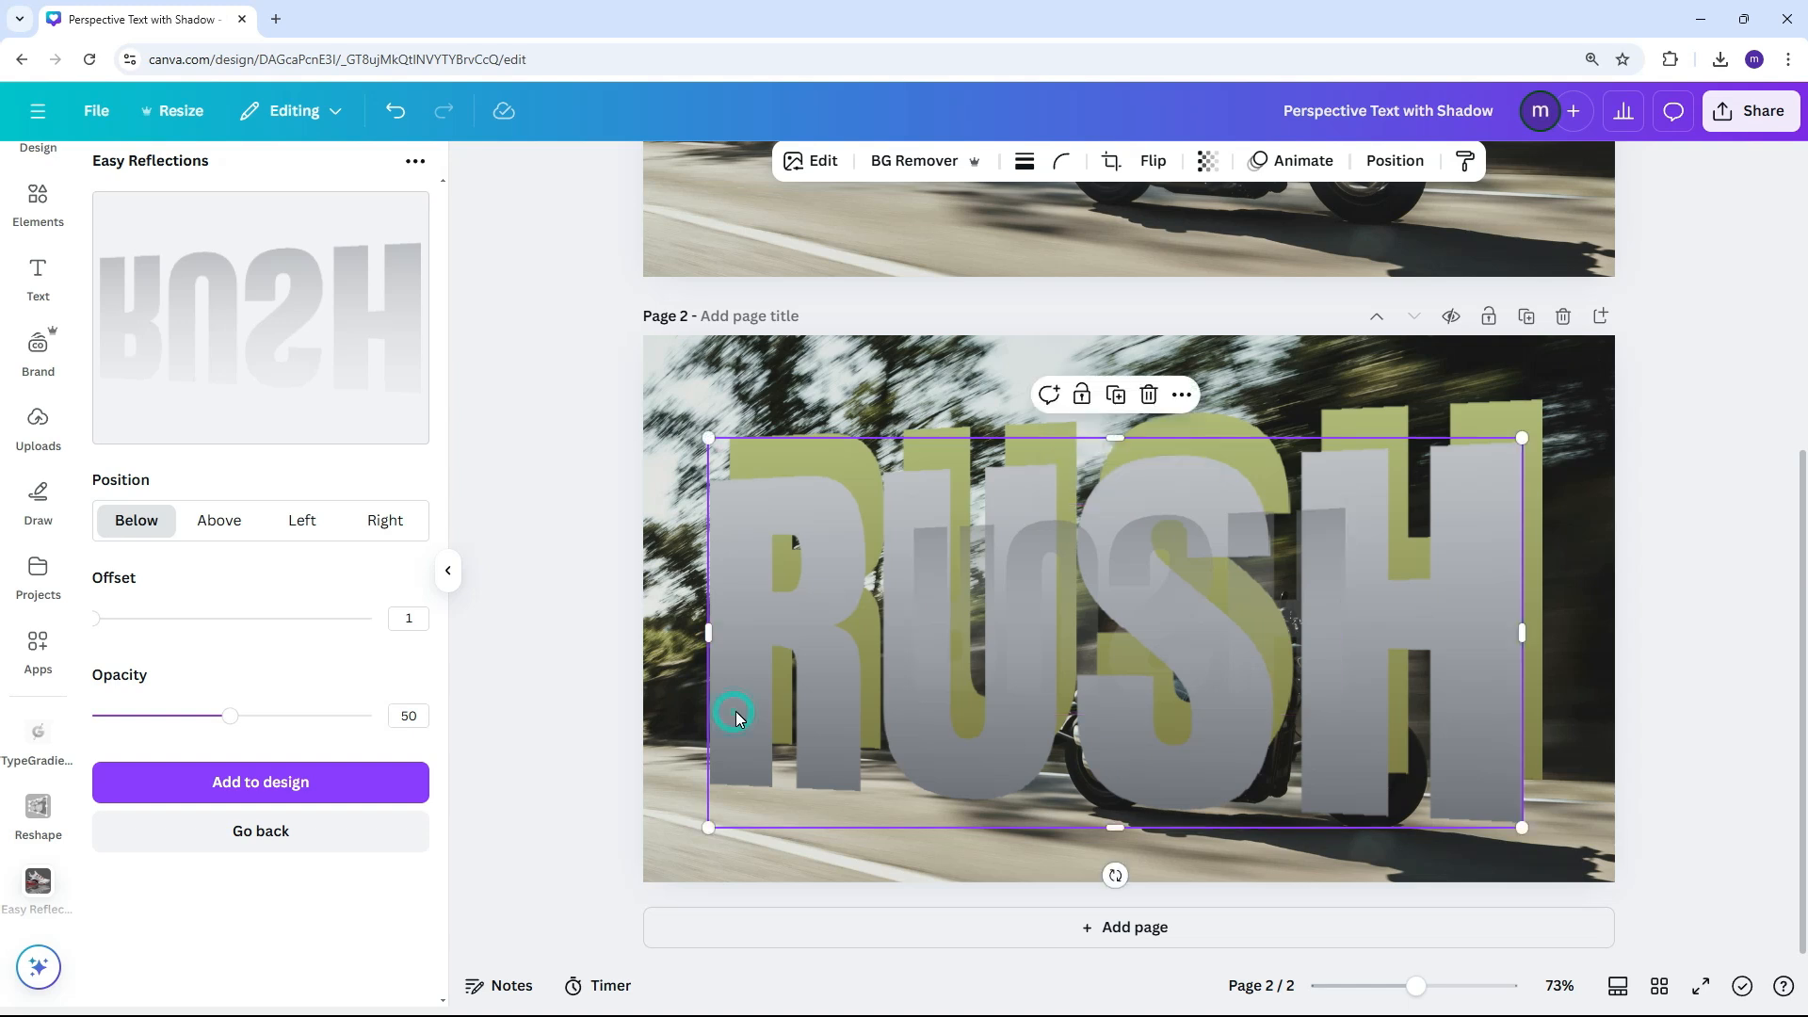
key(Delete)
drag(1271, 603, 1469, 865)
drag(1116, 775, 721, 611)
drag(880, 654, 872, 761)
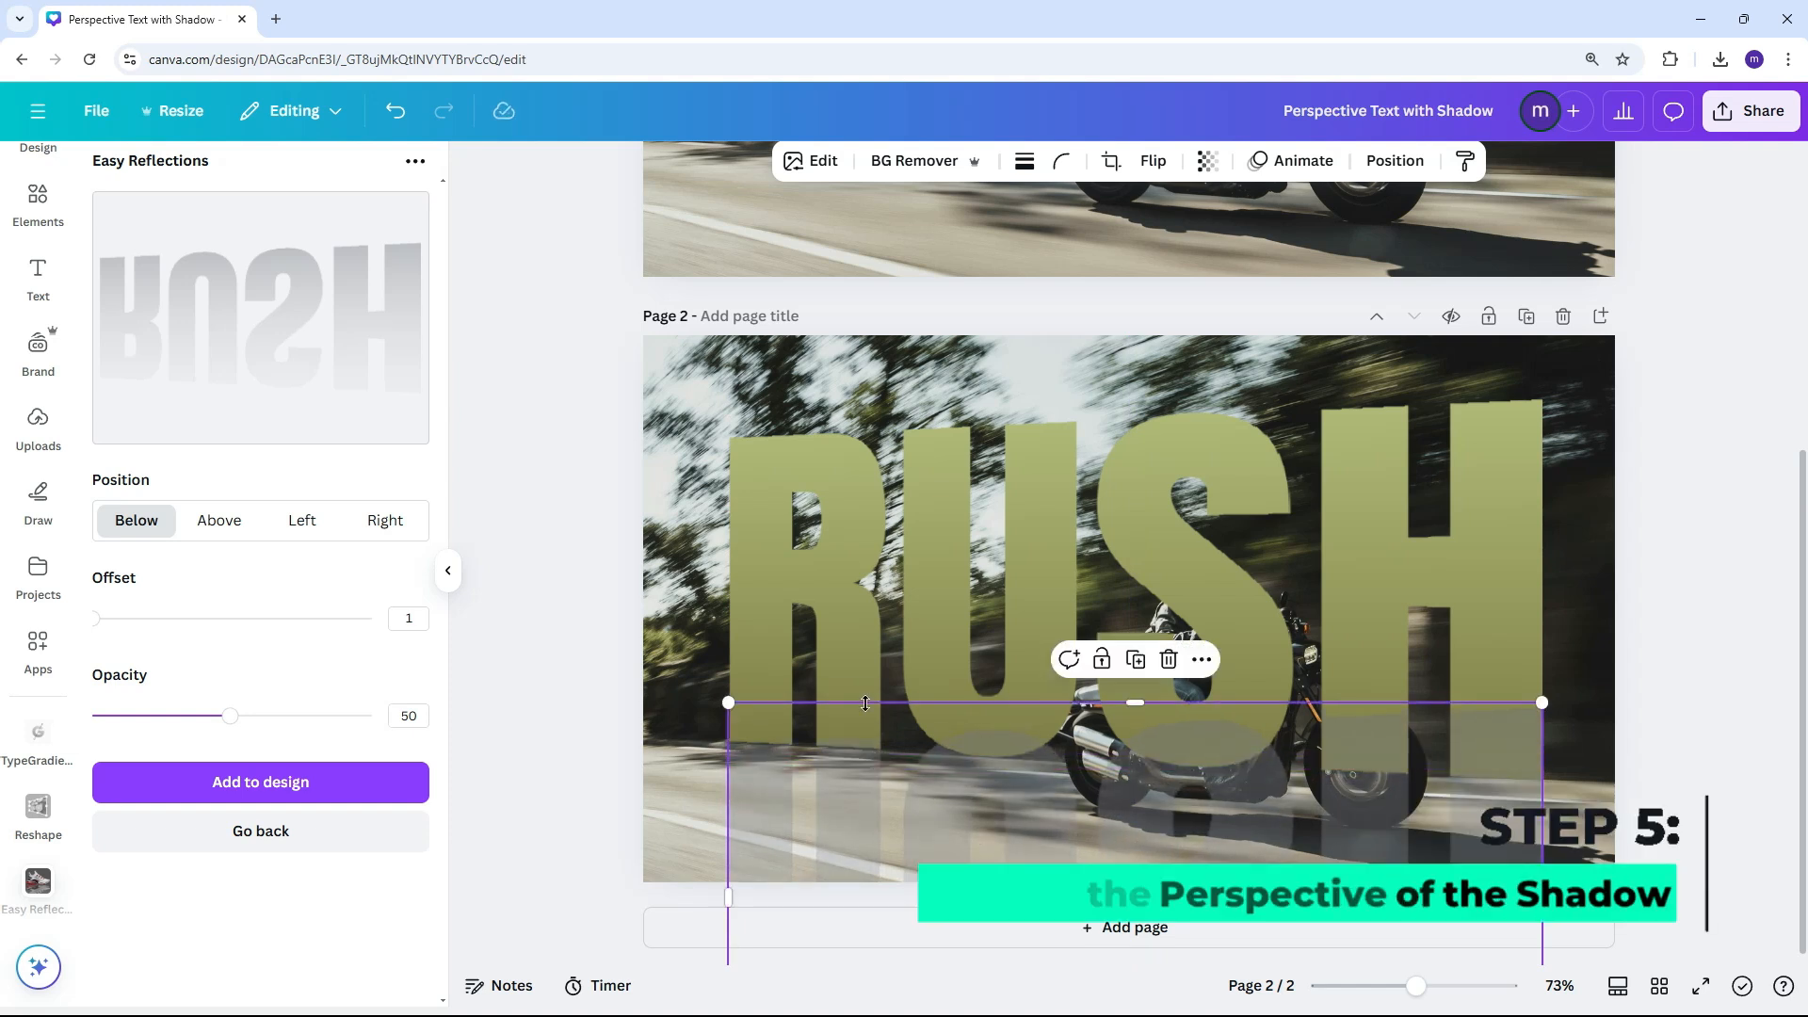
Reshape the reflection with two saved skews, lowering its upper corner at the H end and slanting its lower edge toward the left
scroll(865, 703, down, 2)
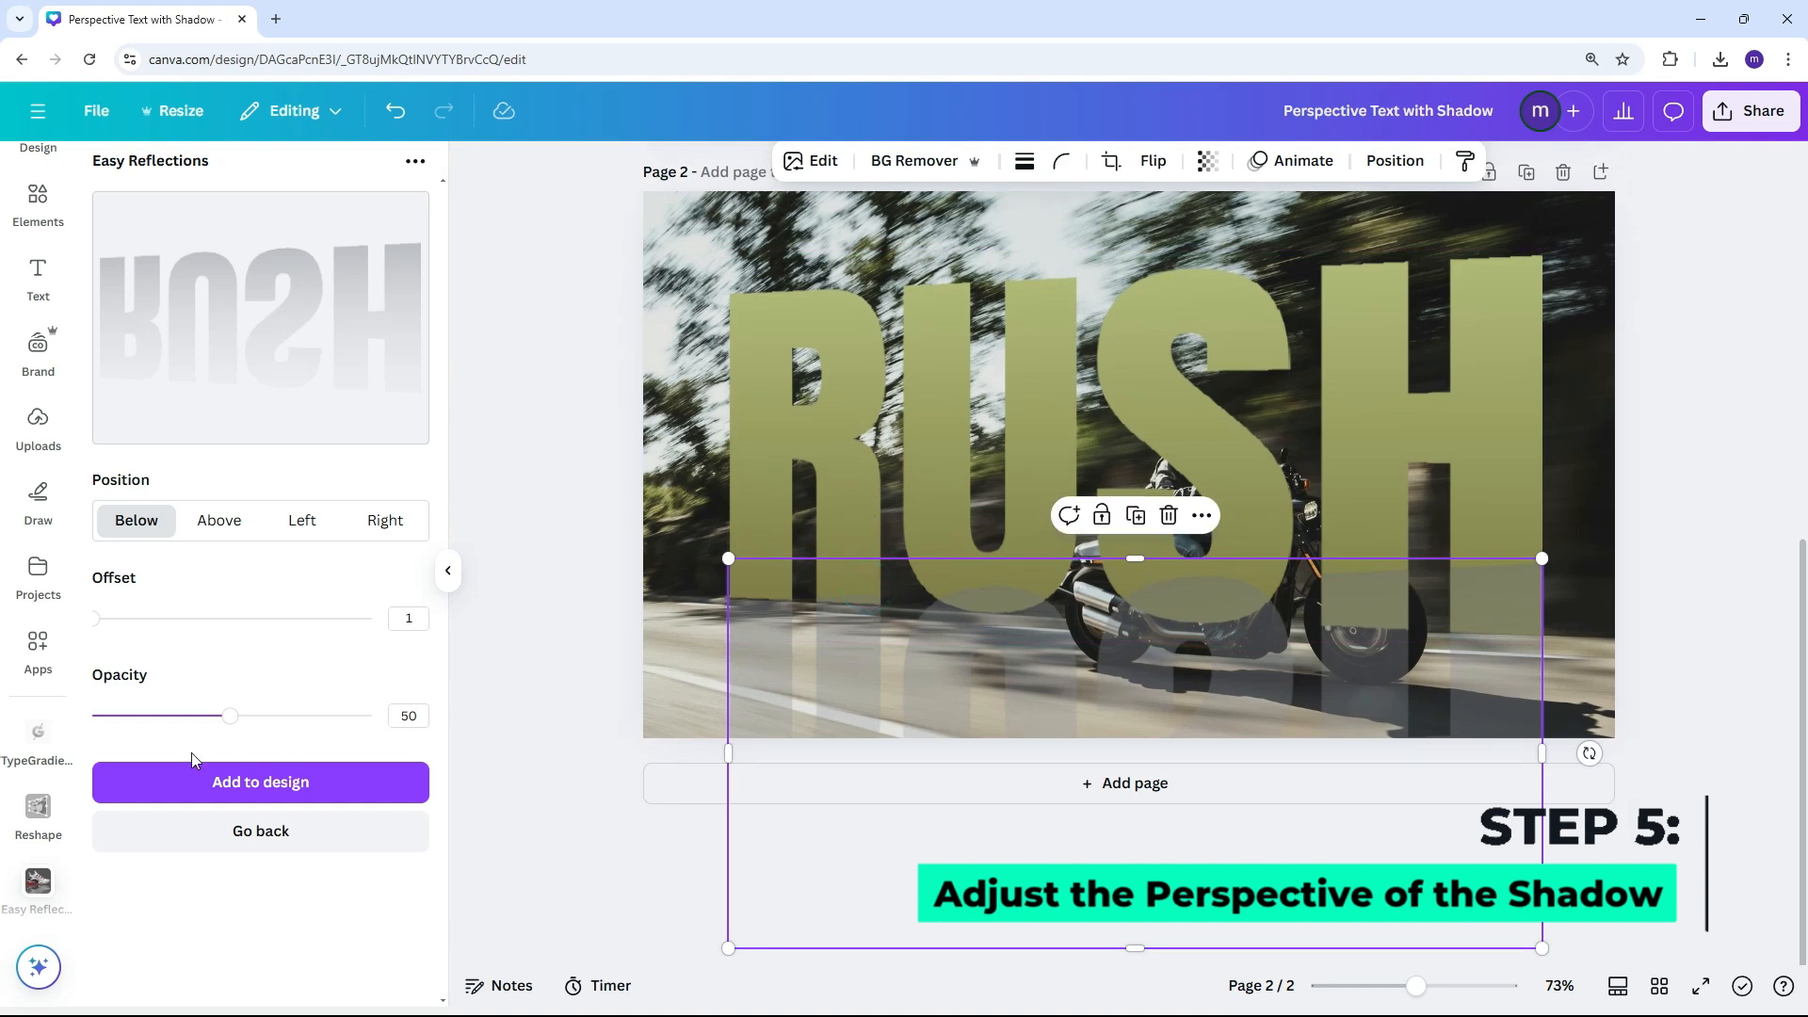
click(43, 809)
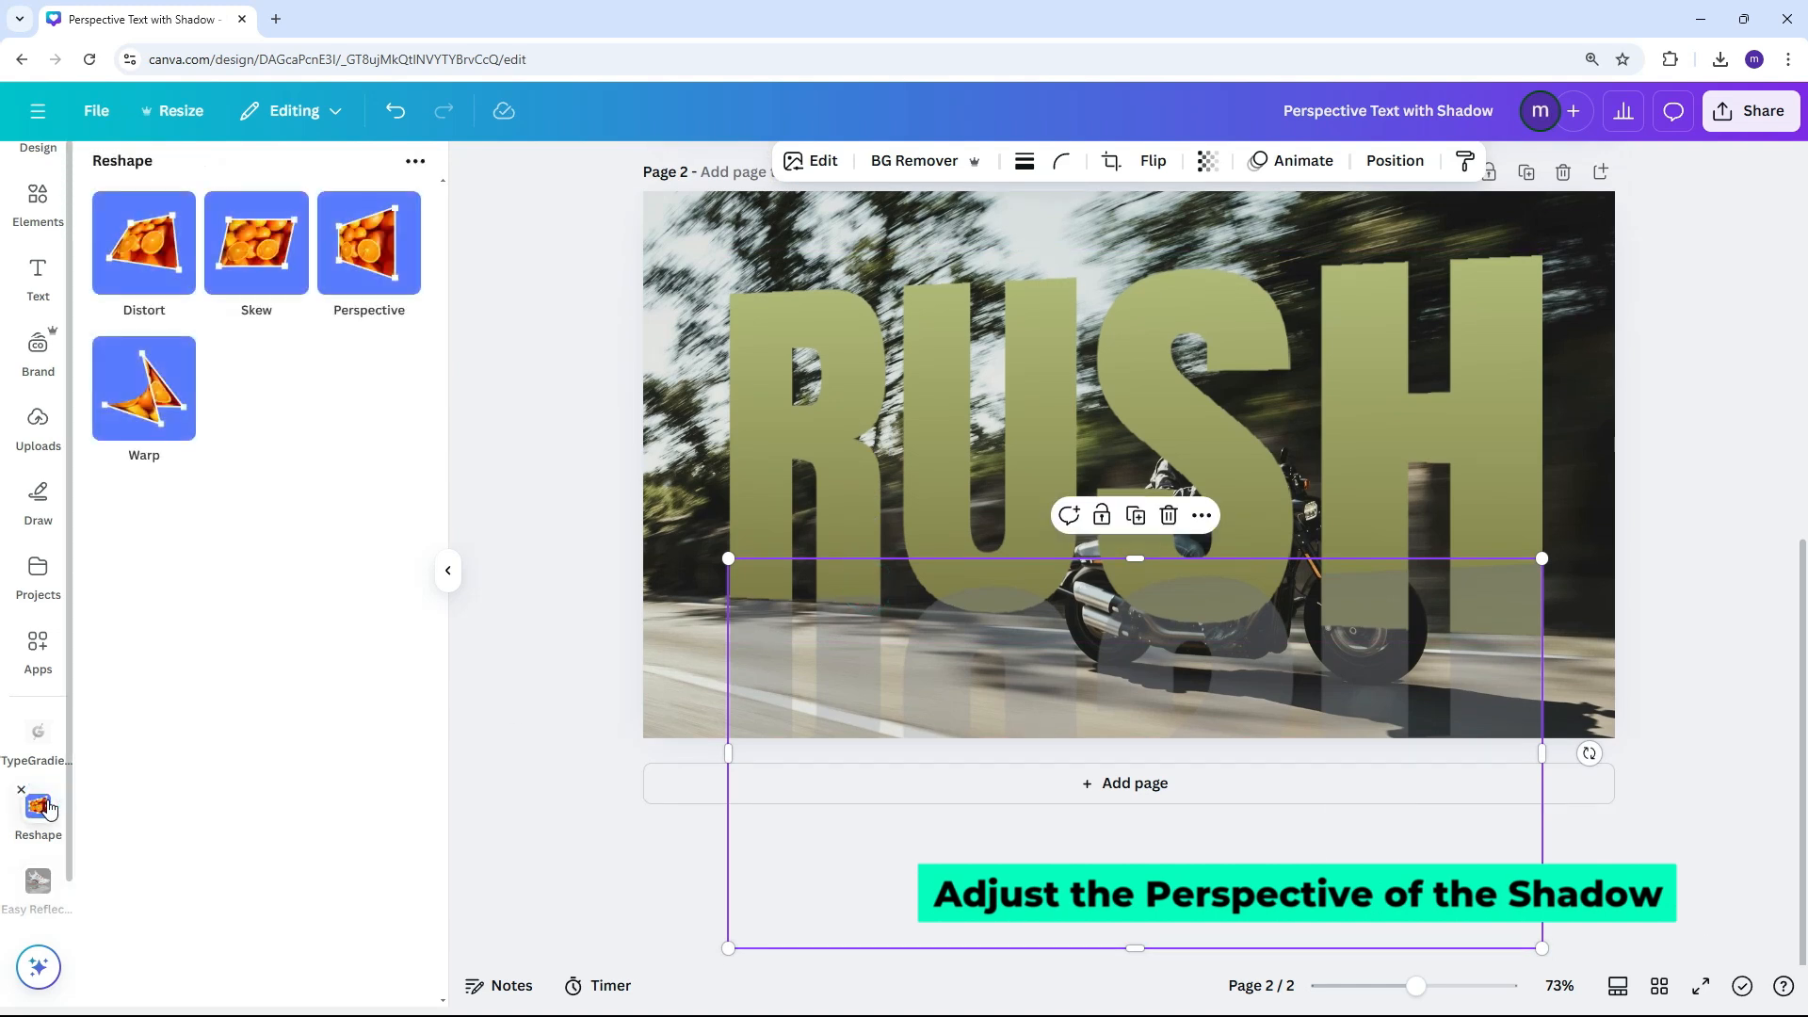
click(267, 281)
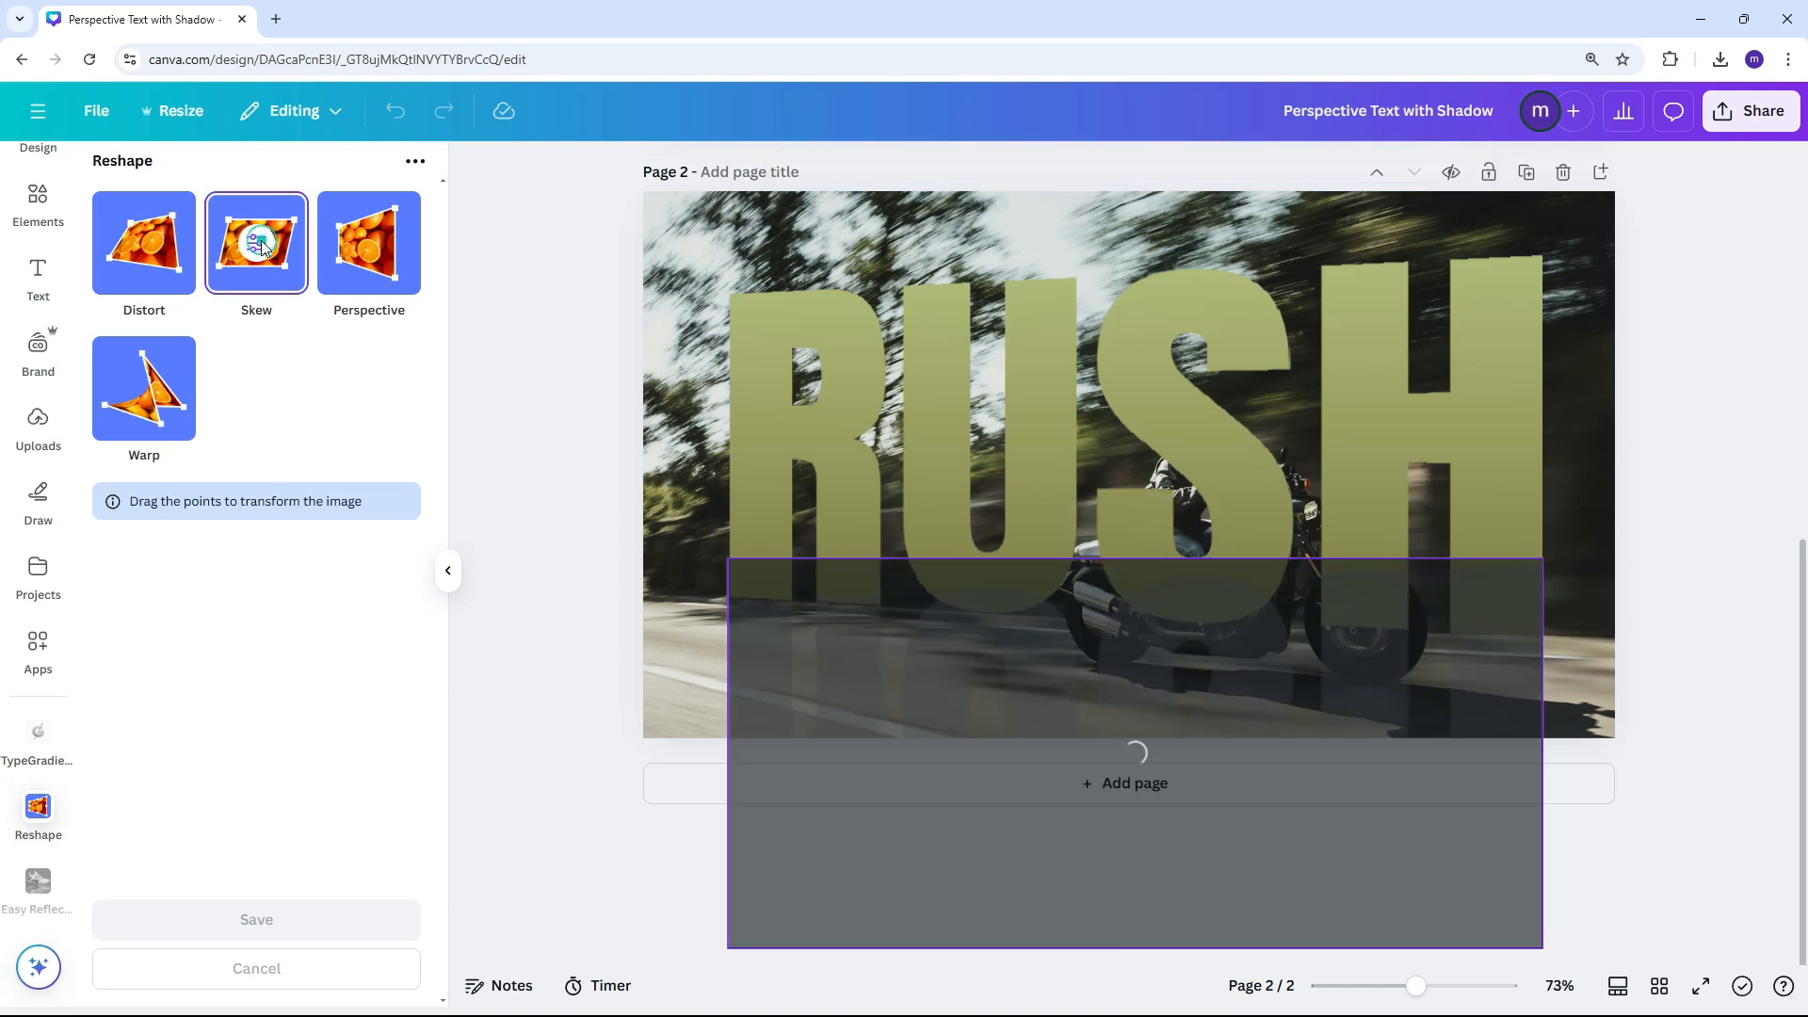
drag(1537, 563, 1535, 633)
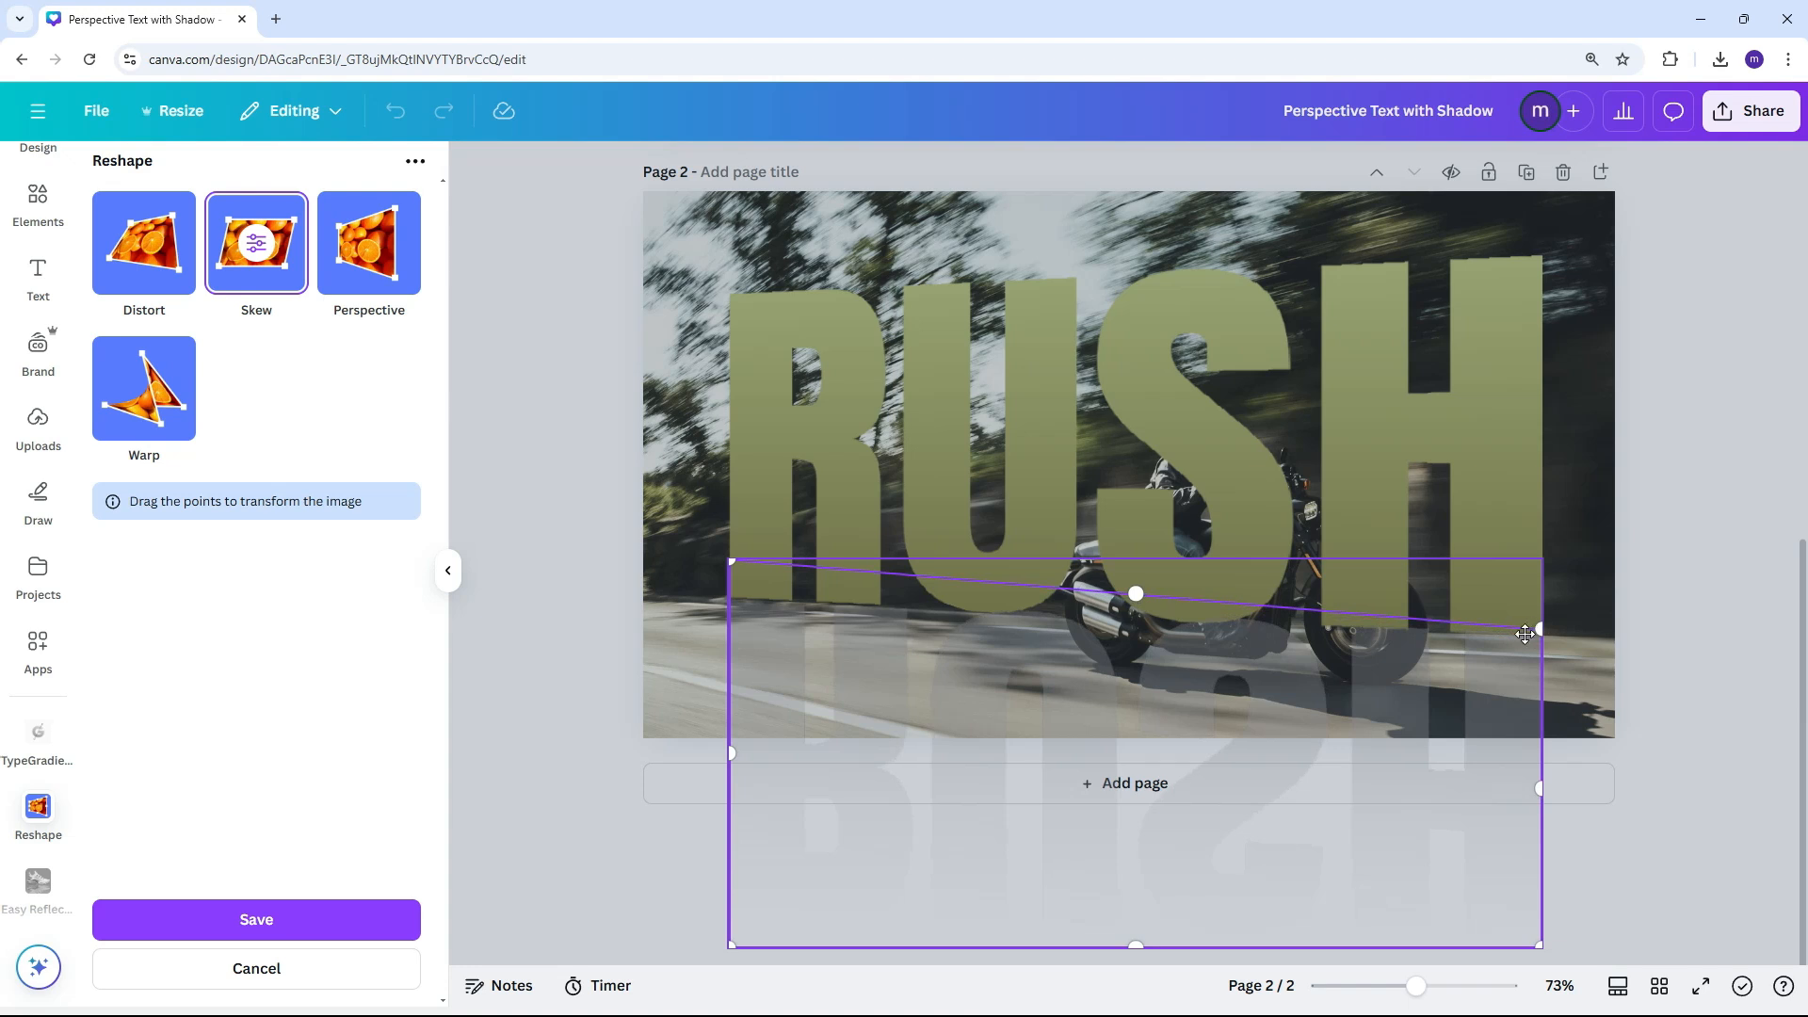
click(287, 921)
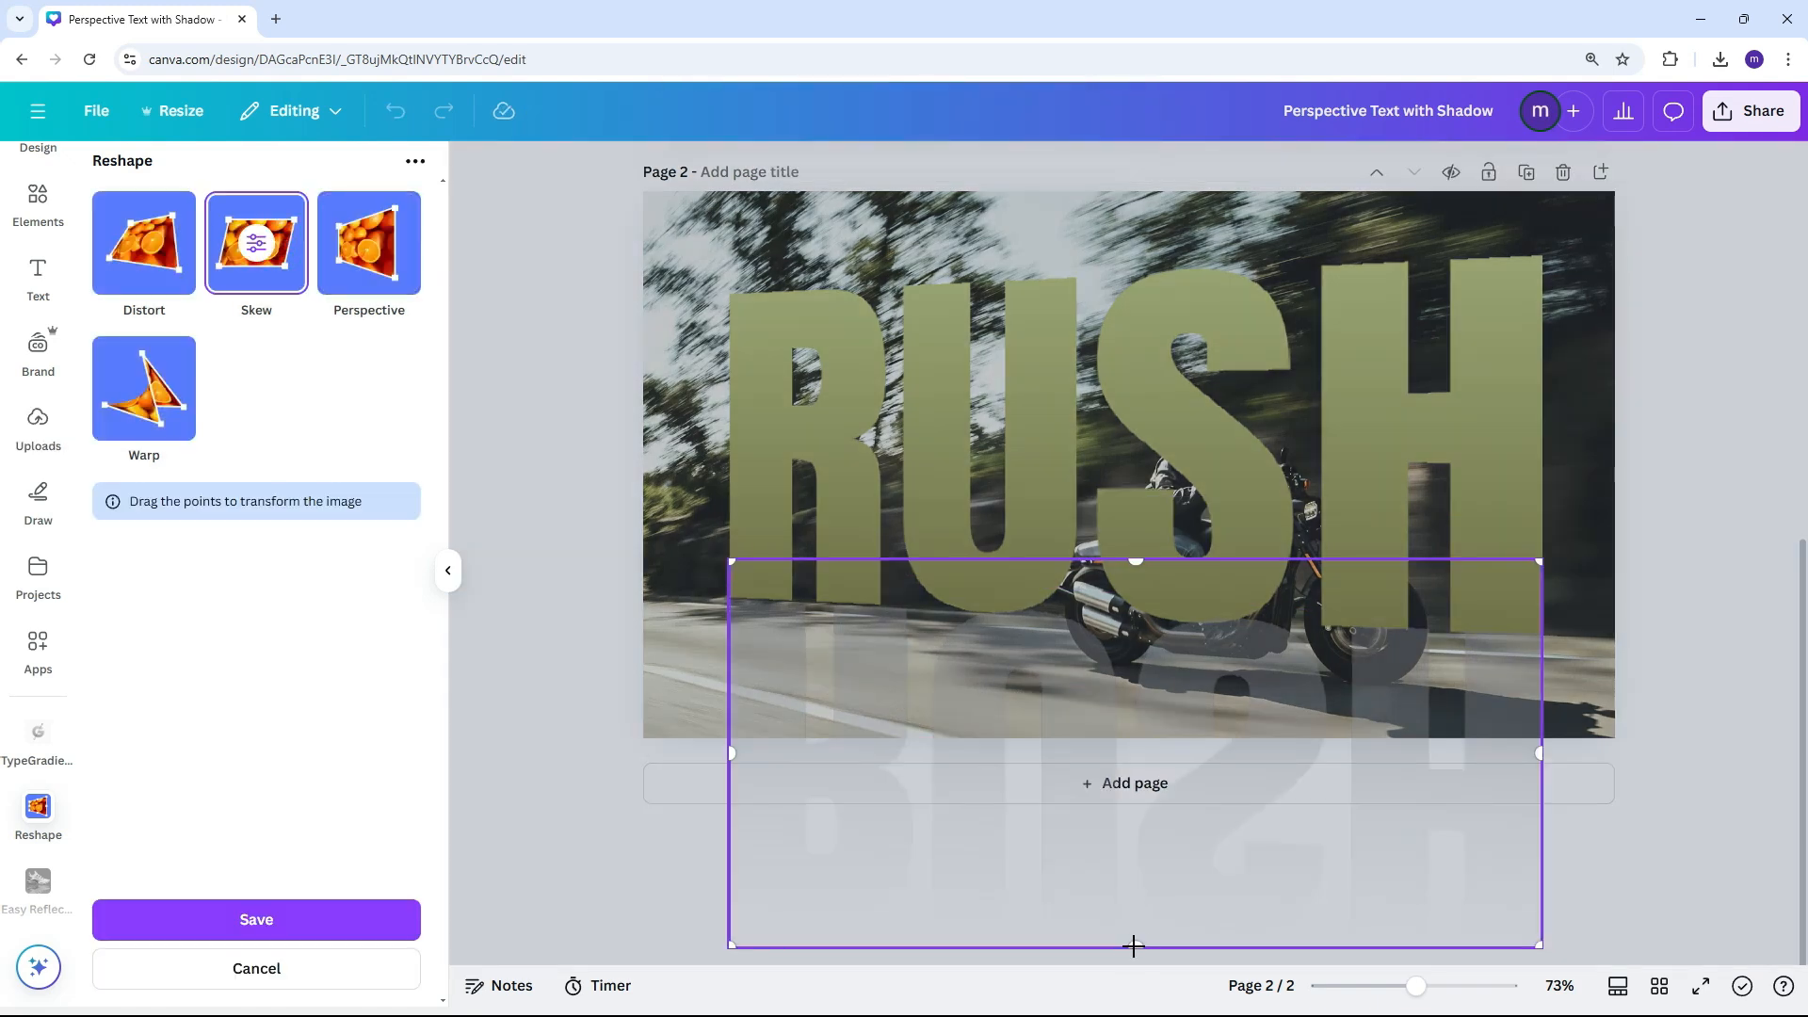
drag(1135, 945, 781, 912)
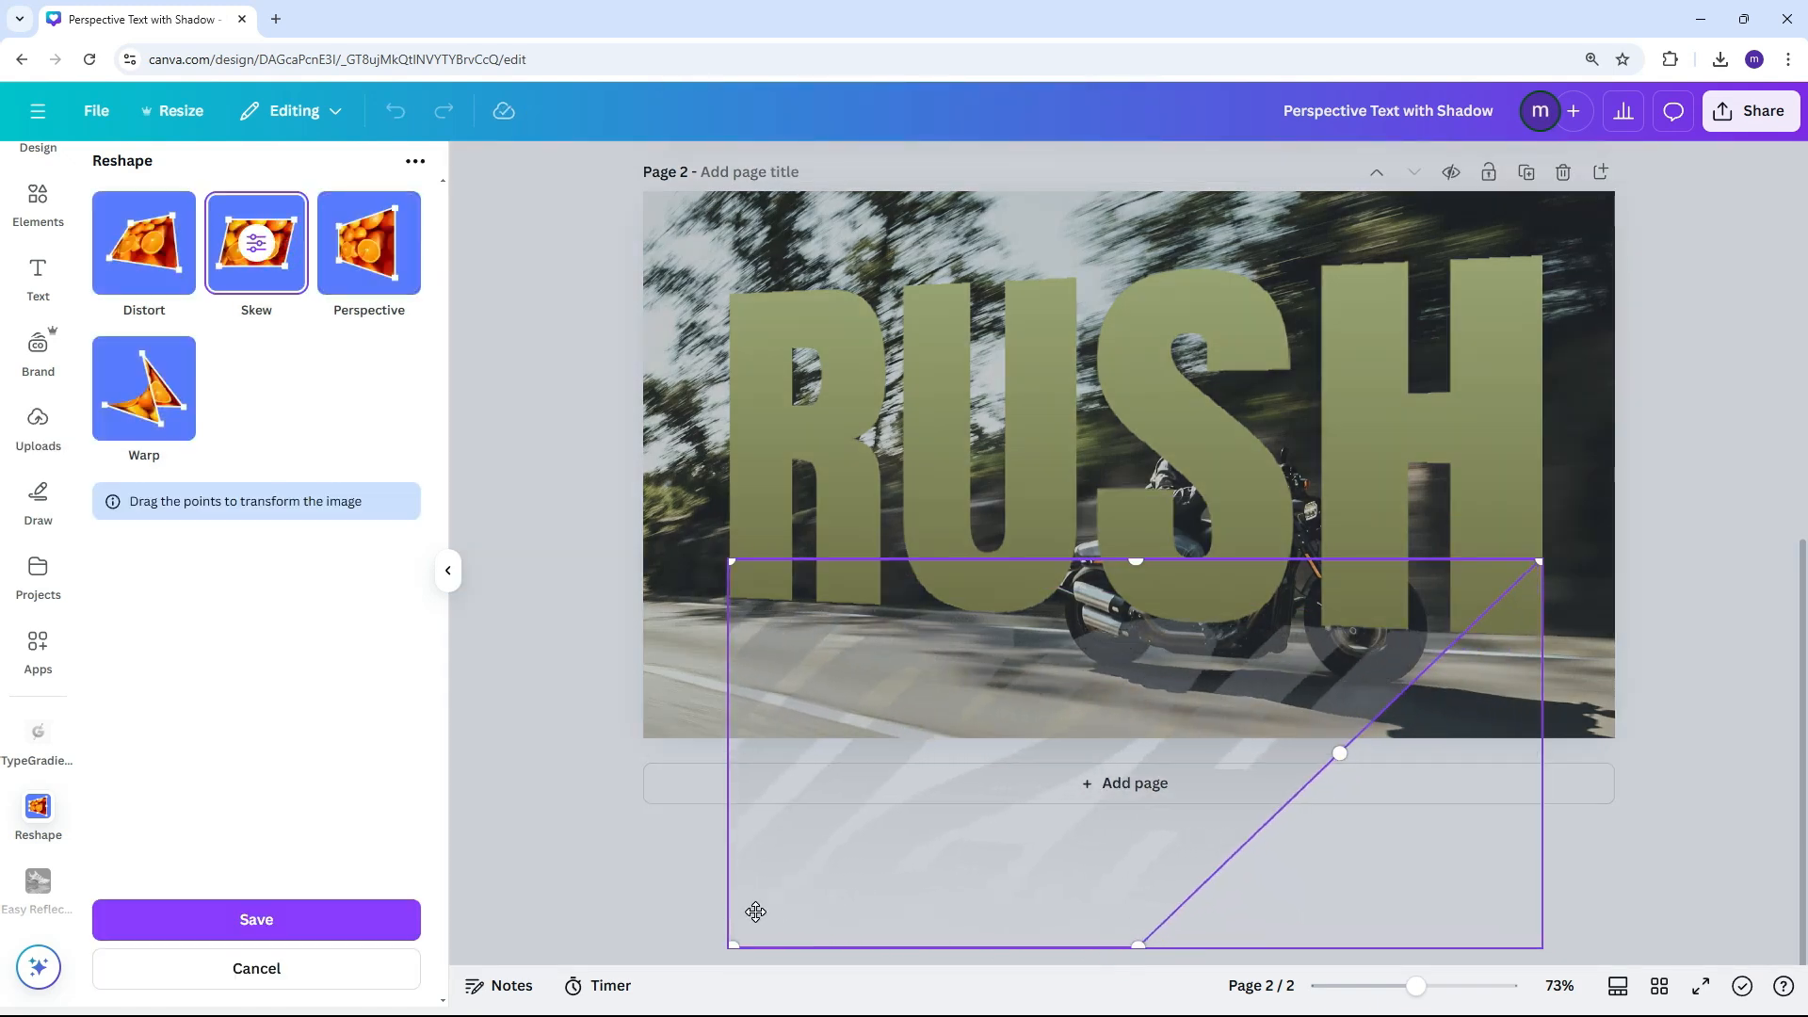
click(282, 928)
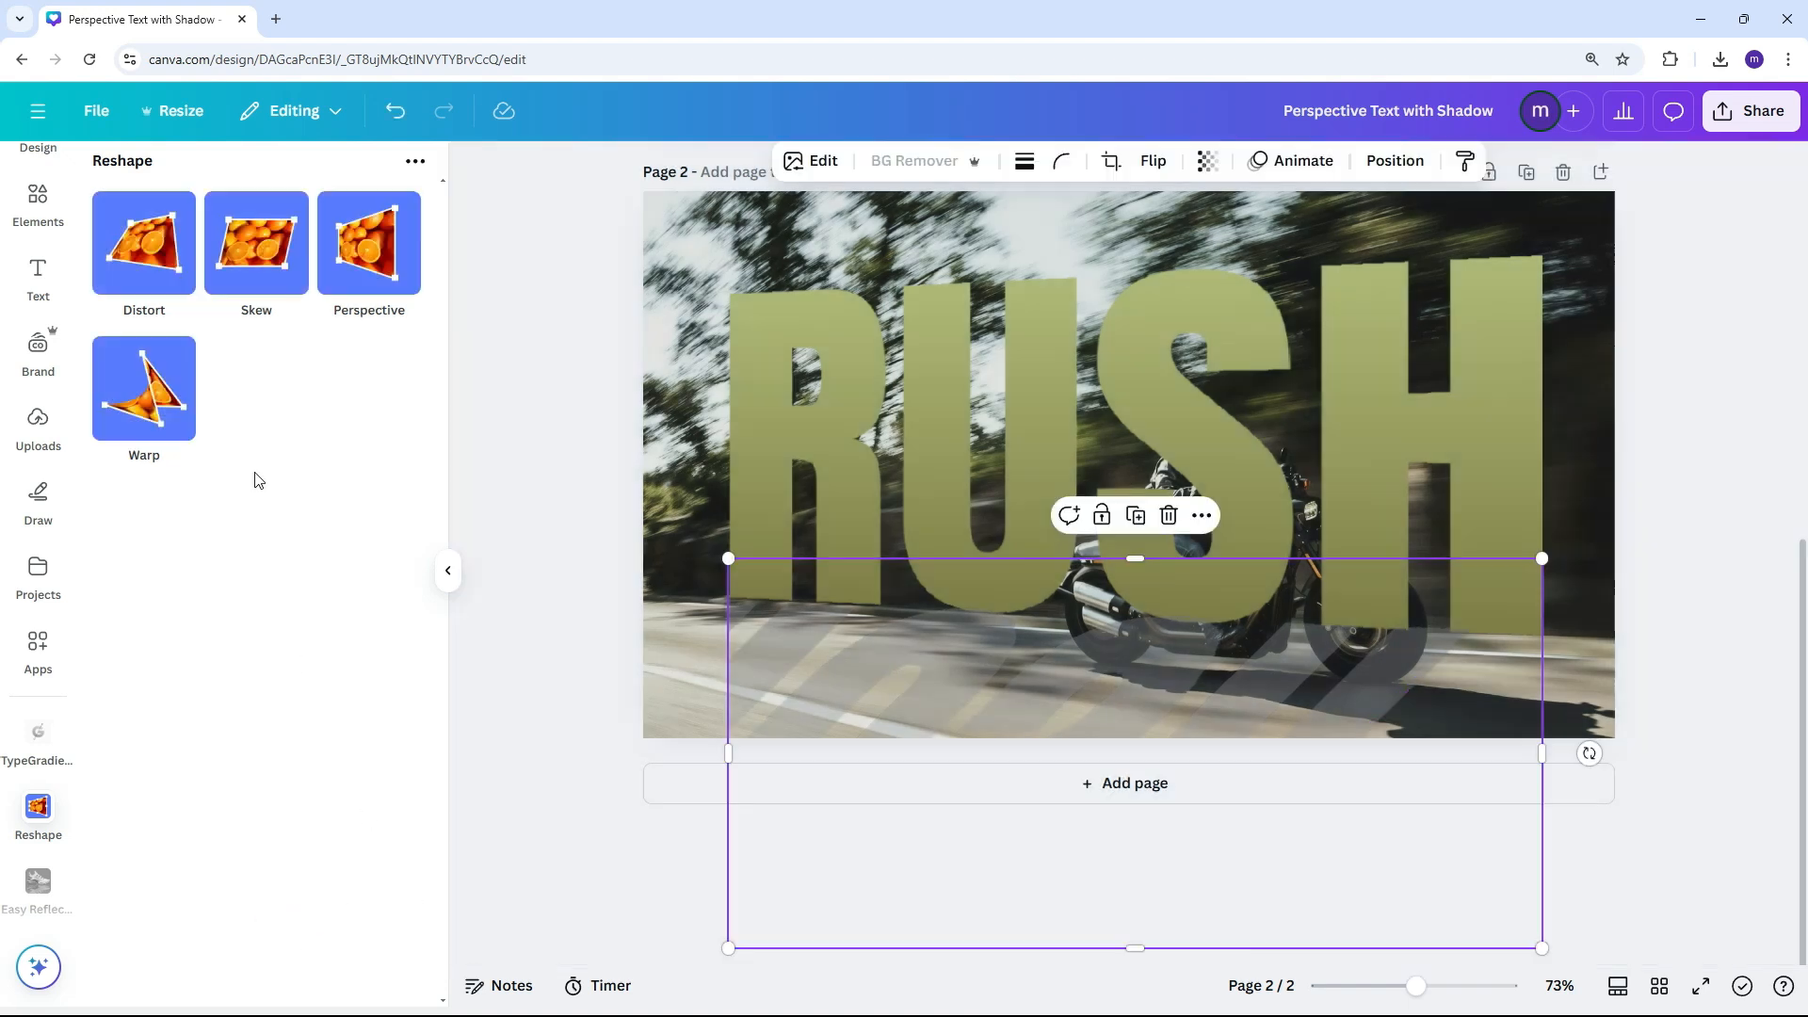
Fine-tune the size and placement of the slanted shadow and the RUSH title so the shadow starts at the base of the letters
click(144, 243)
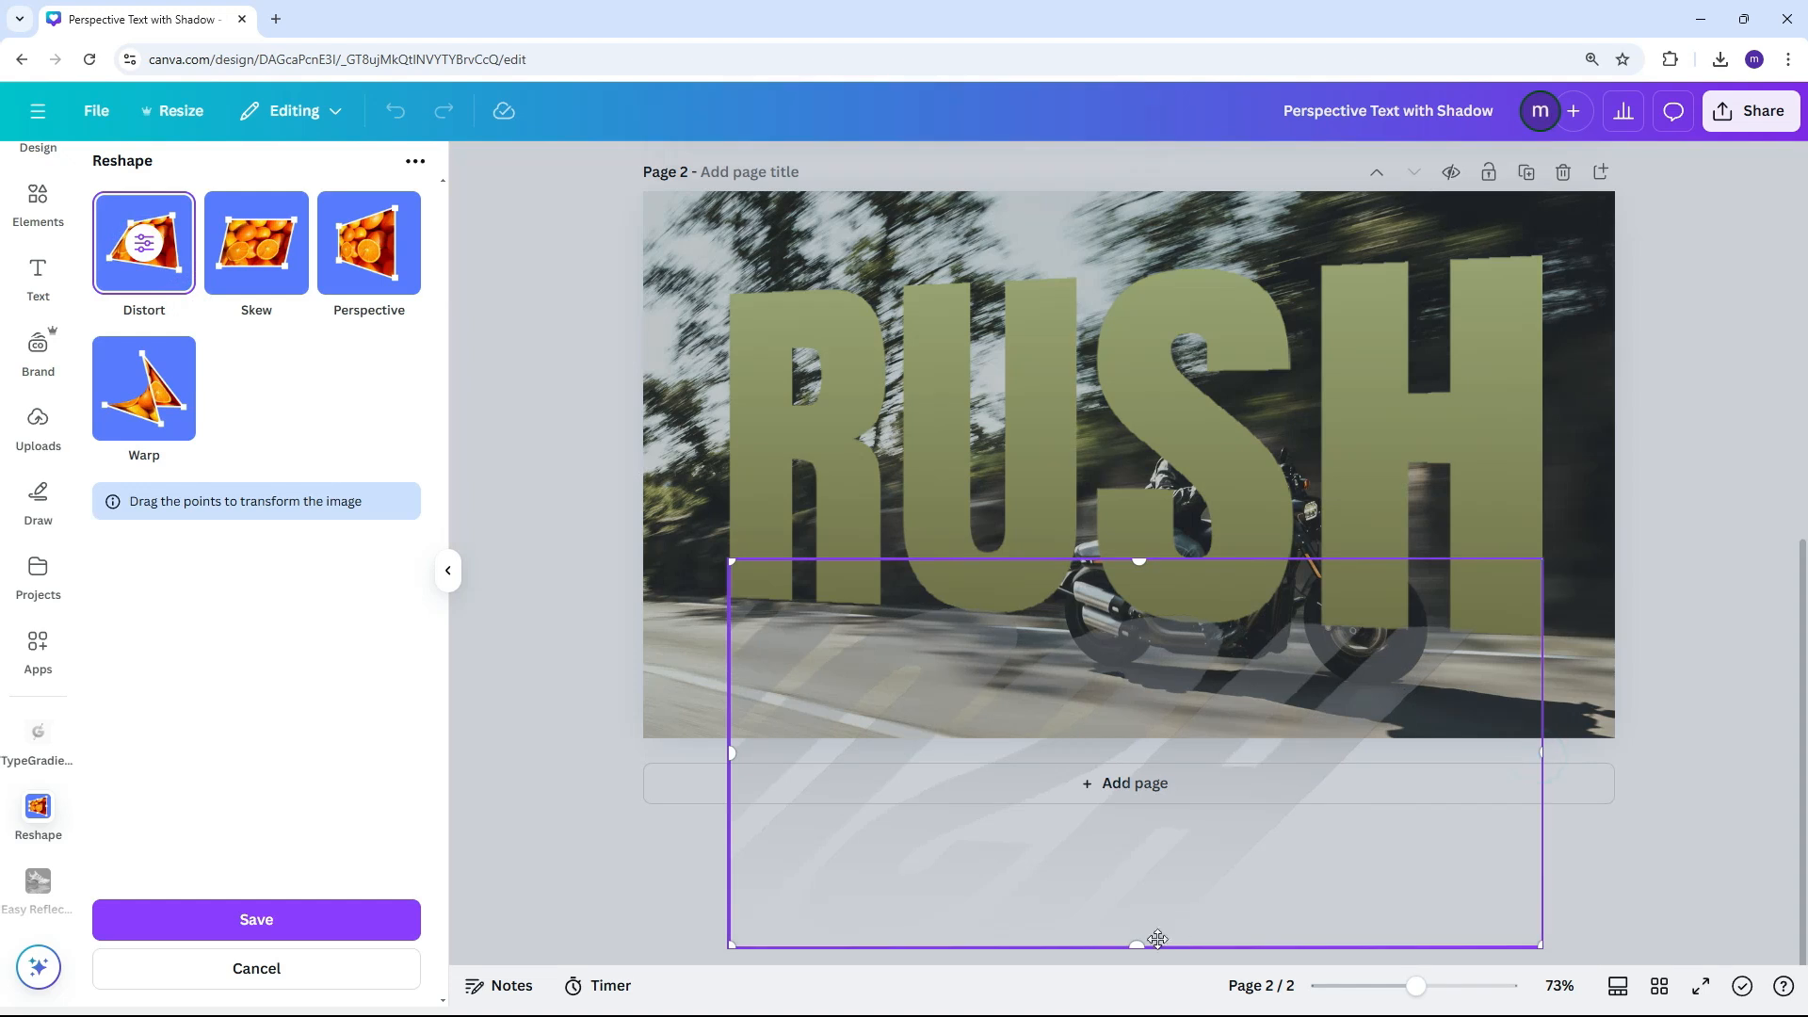
drag(1150, 940, 1133, 907)
click(1592, 827)
click(1523, 739)
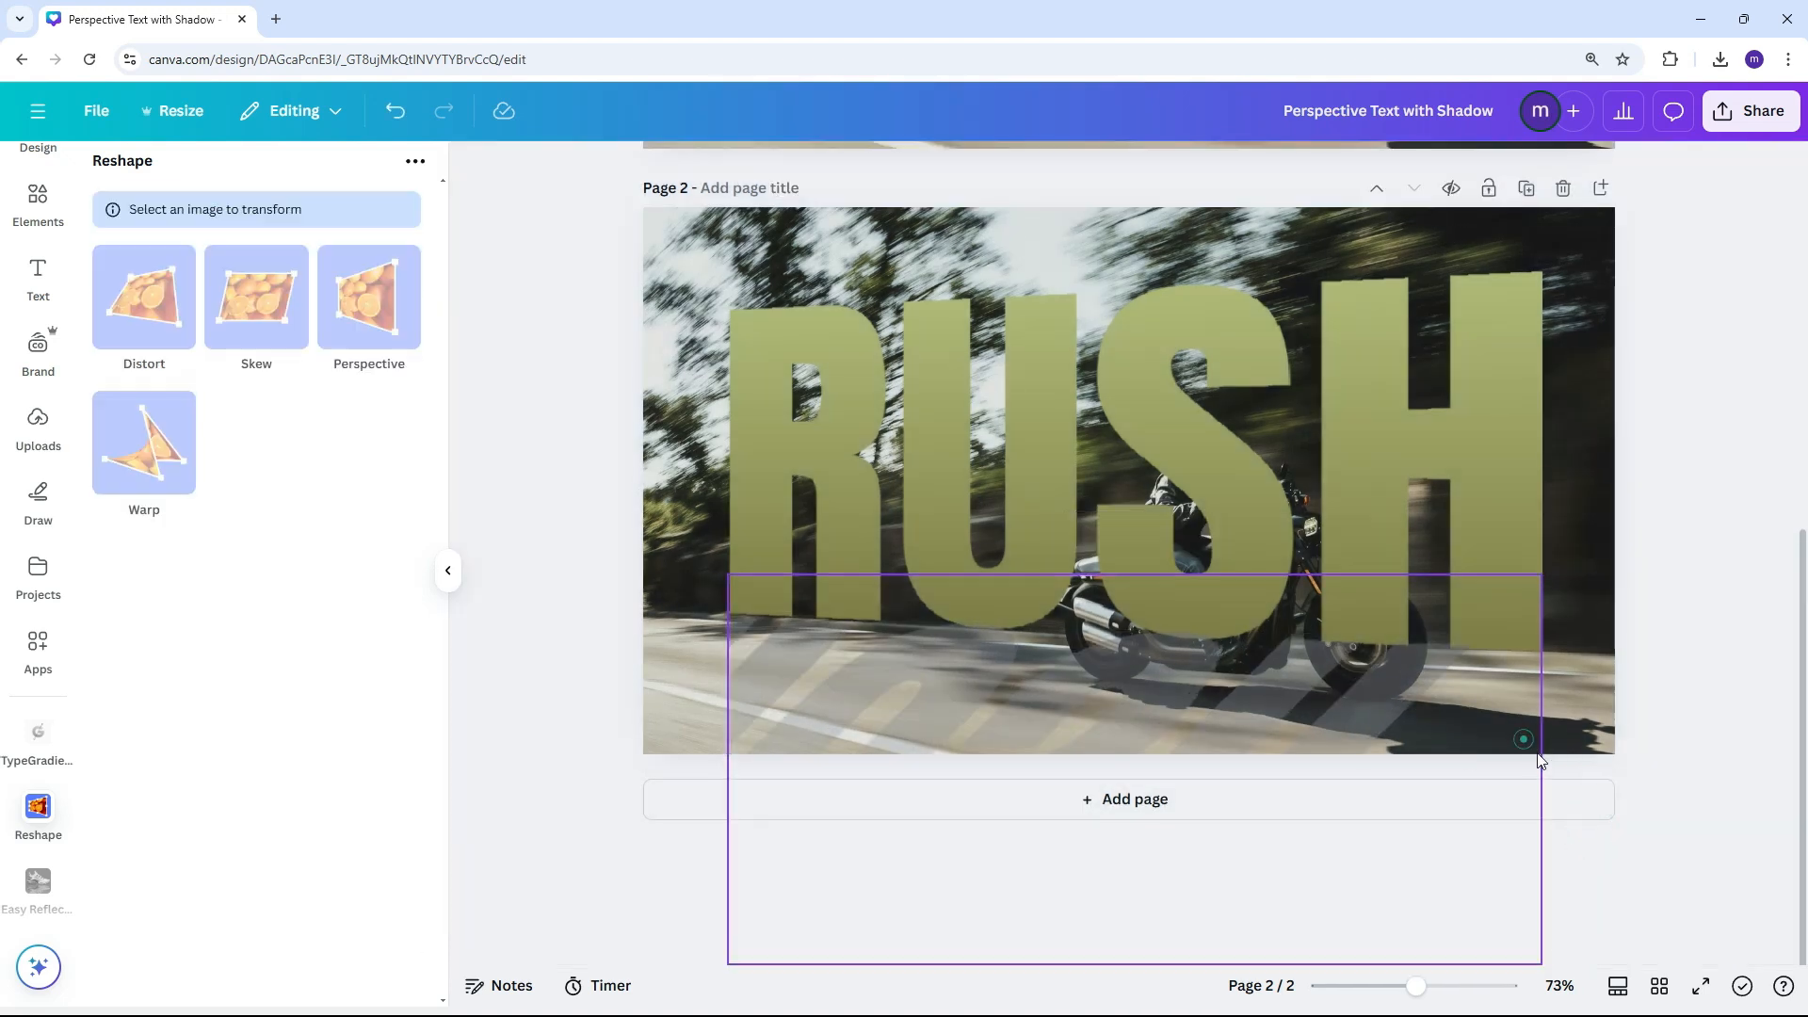
drag(1542, 765, 1475, 758)
drag(1476, 577, 1542, 540)
drag(1541, 574, 1542, 574)
mouse_move(728, 574)
mouse_down()
mouse_move(707, 563)
mouse_move(729, 574)
mouse_up()
drag(1366, 720, 1359, 710)
drag(1427, 527, 1428, 522)
drag(1426, 817, 1428, 827)
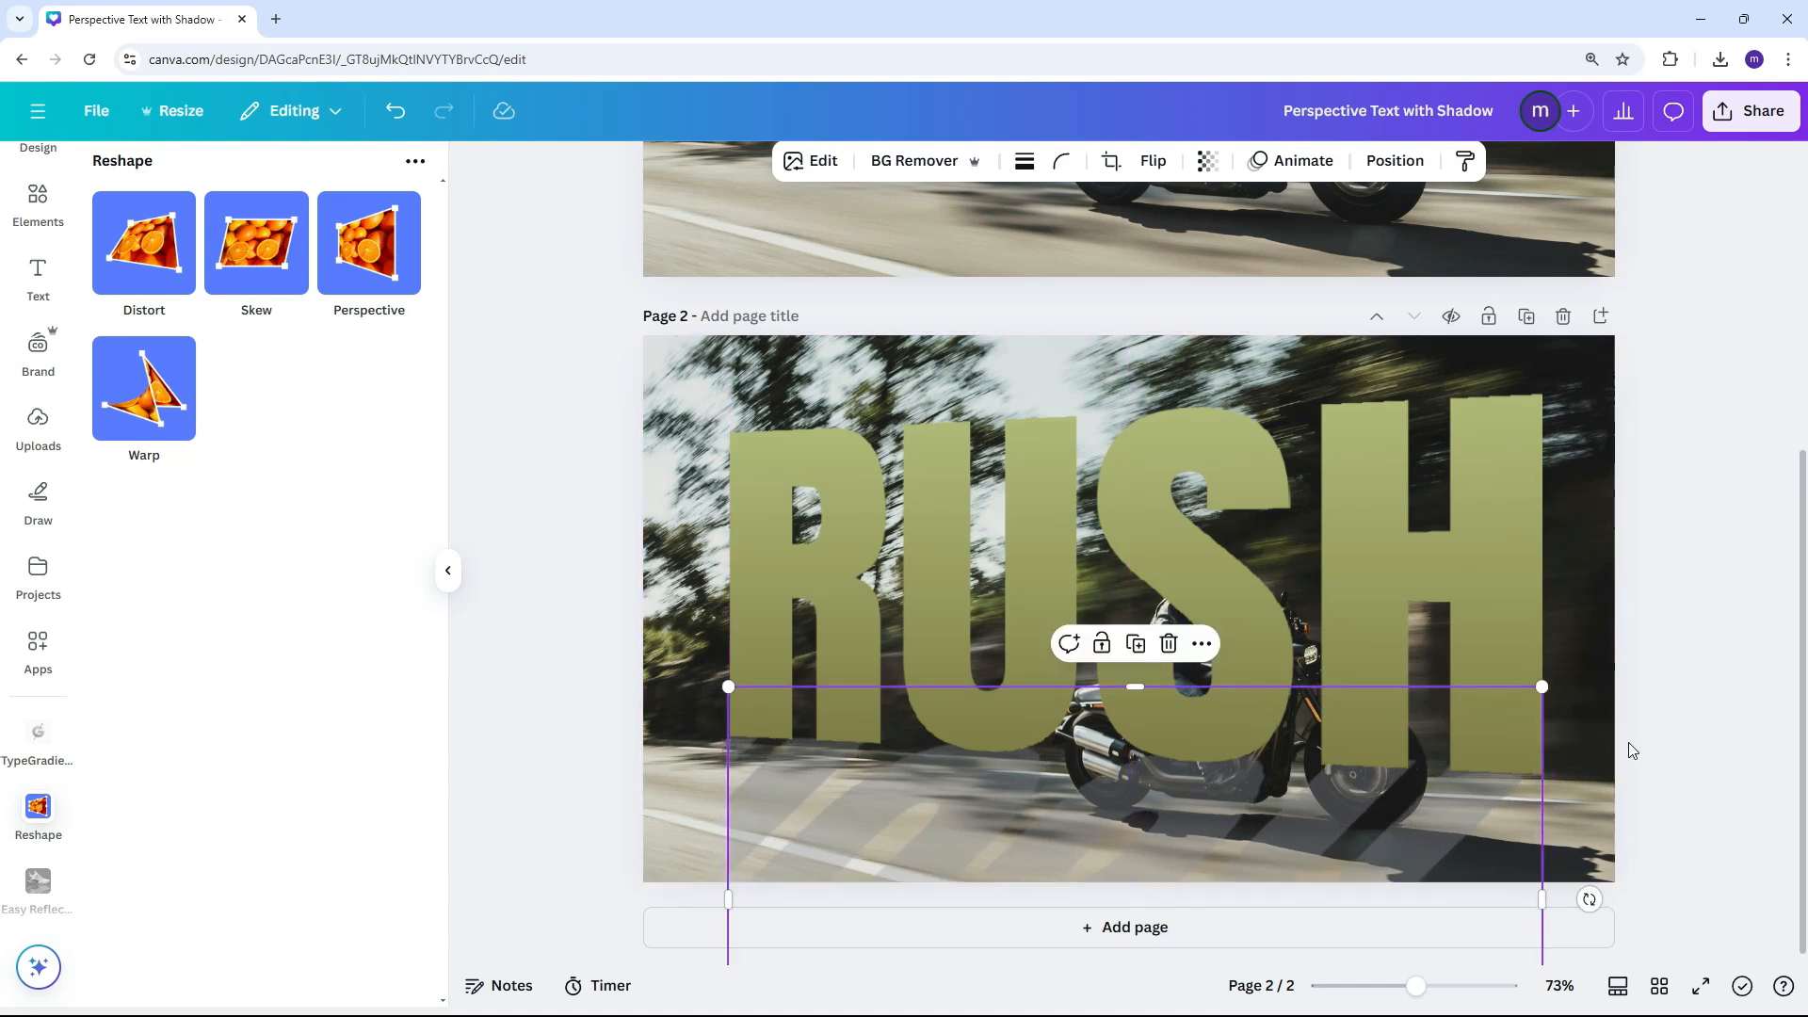
Expand the shadow image in Freeform size to the full width of page 2 and keep the second generated result
click(1630, 725)
ctrl+scroll(1624, 733, down, 3)
ctrl+scroll(1624, 733, down, 2)
double_click(1000, 792)
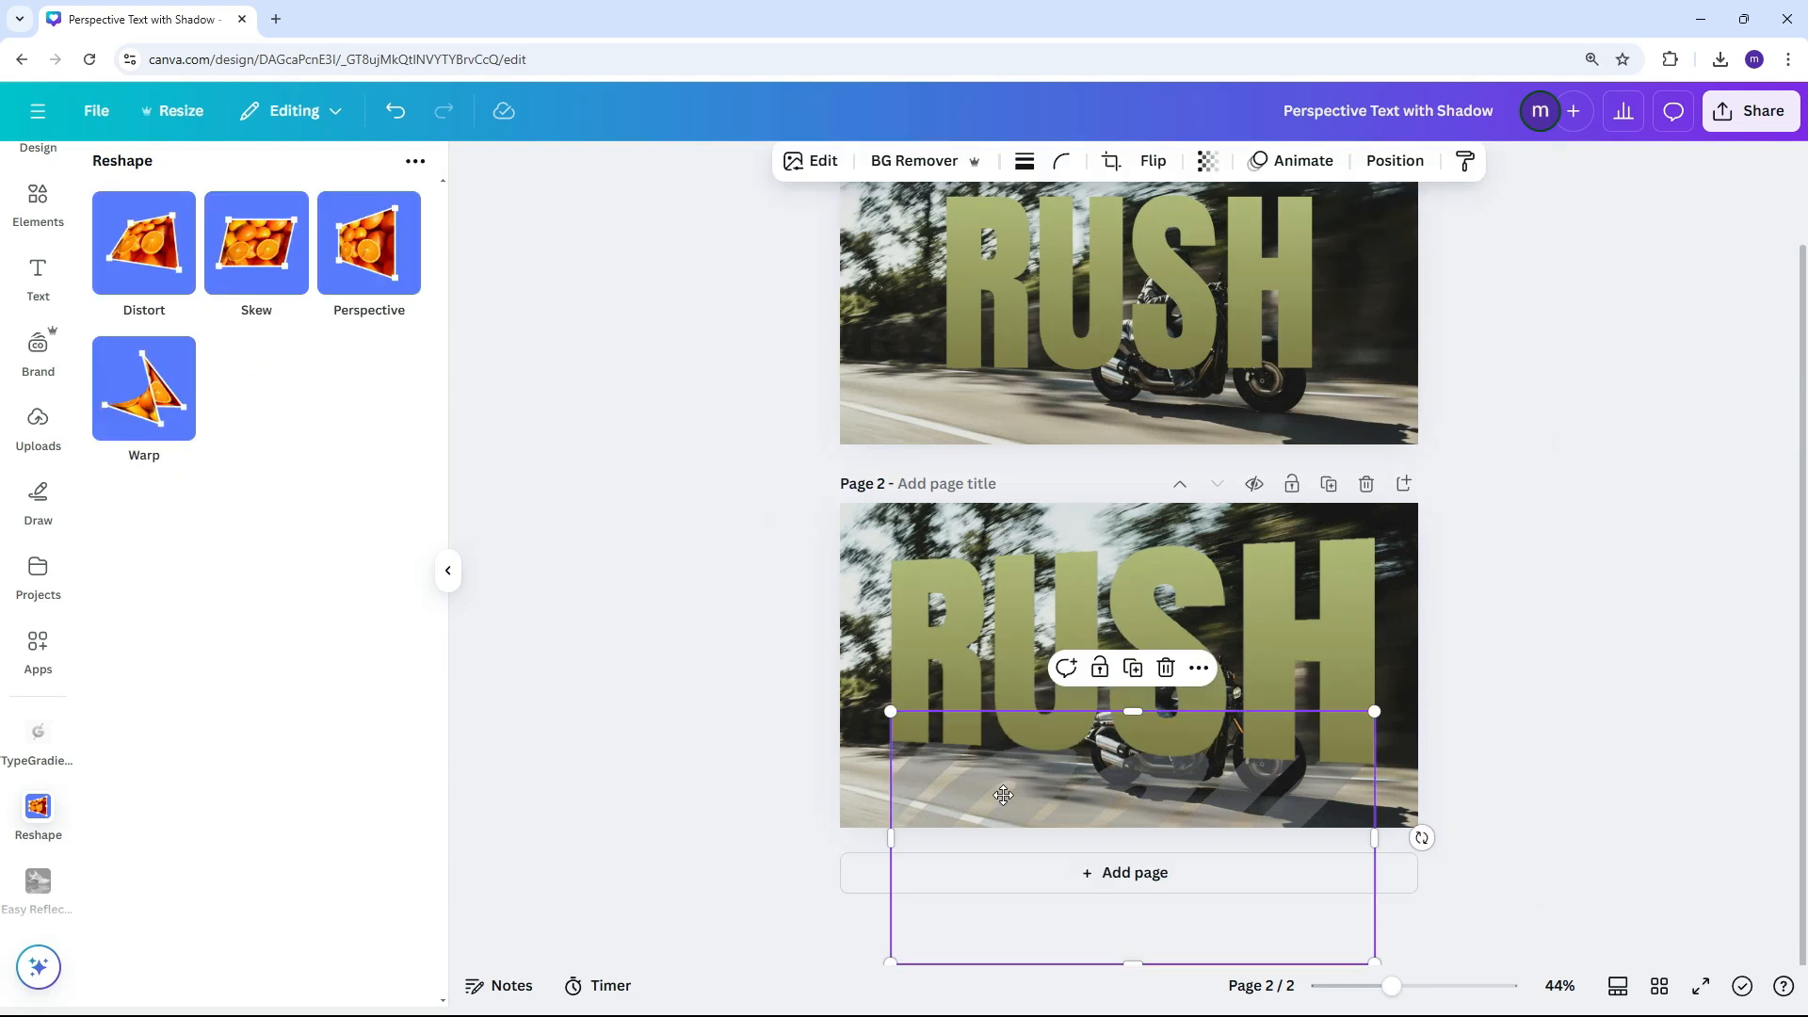
click(336, 217)
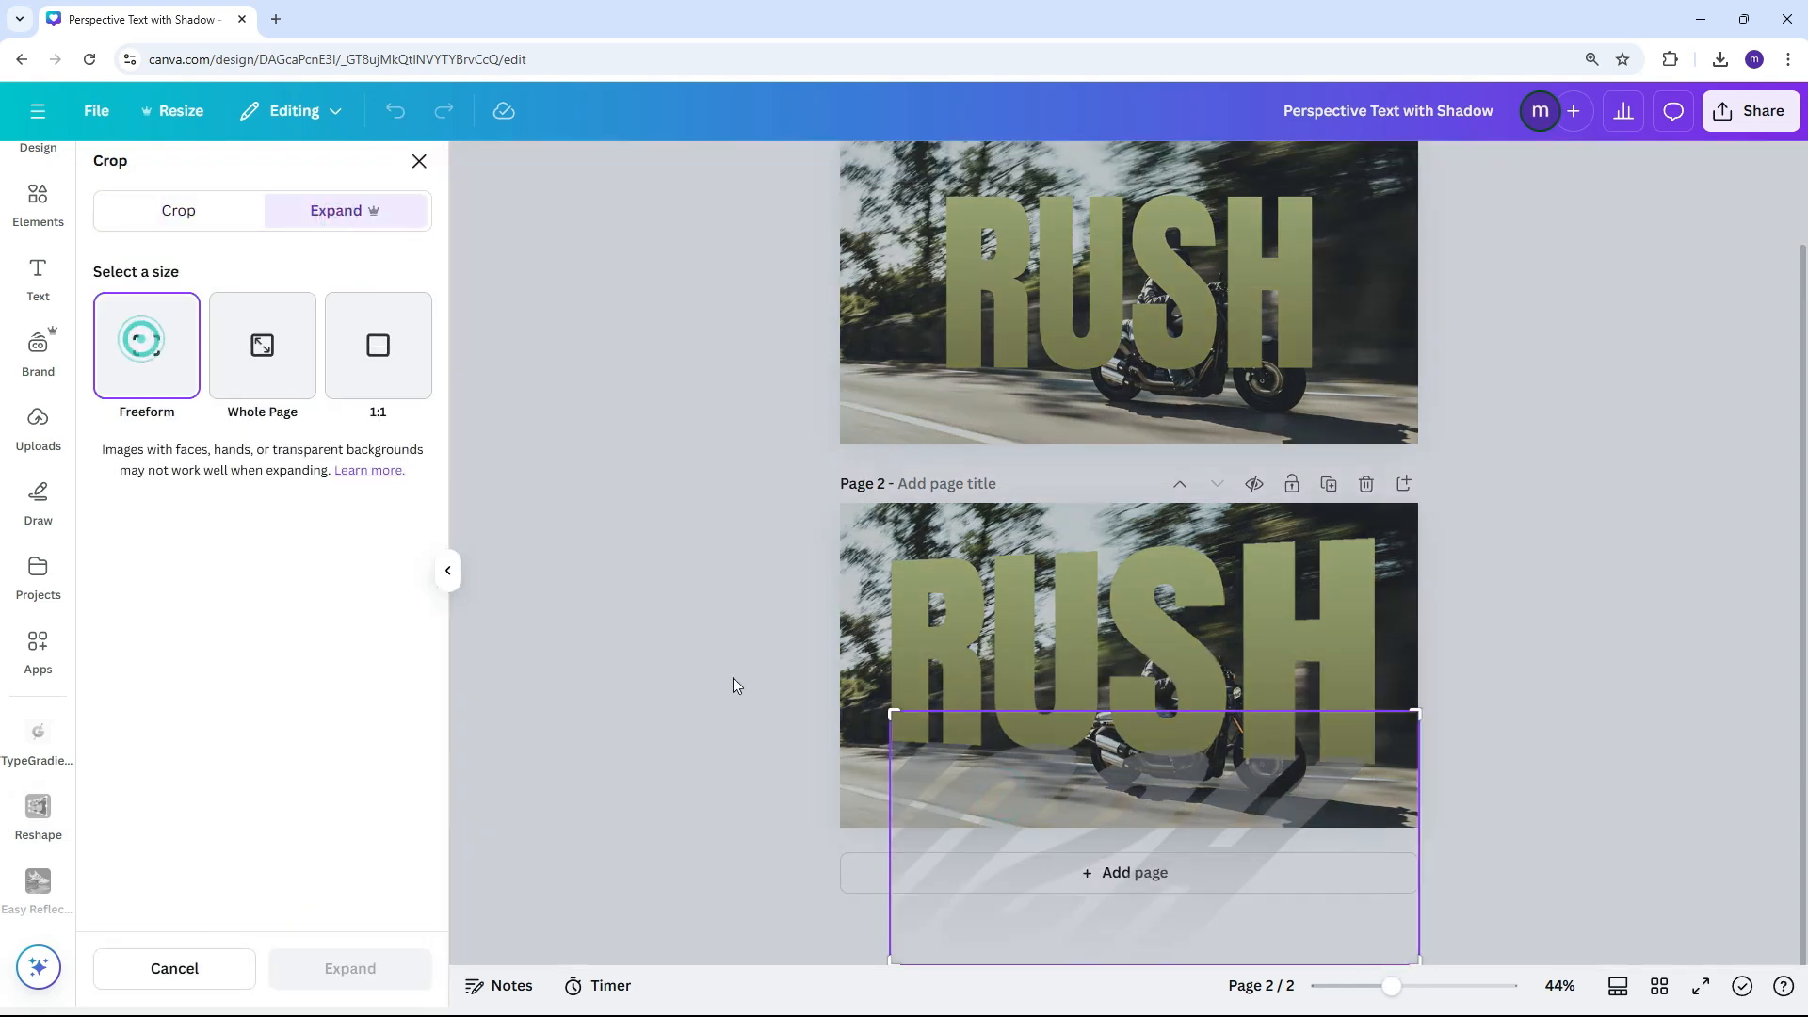
drag(889, 713, 842, 711)
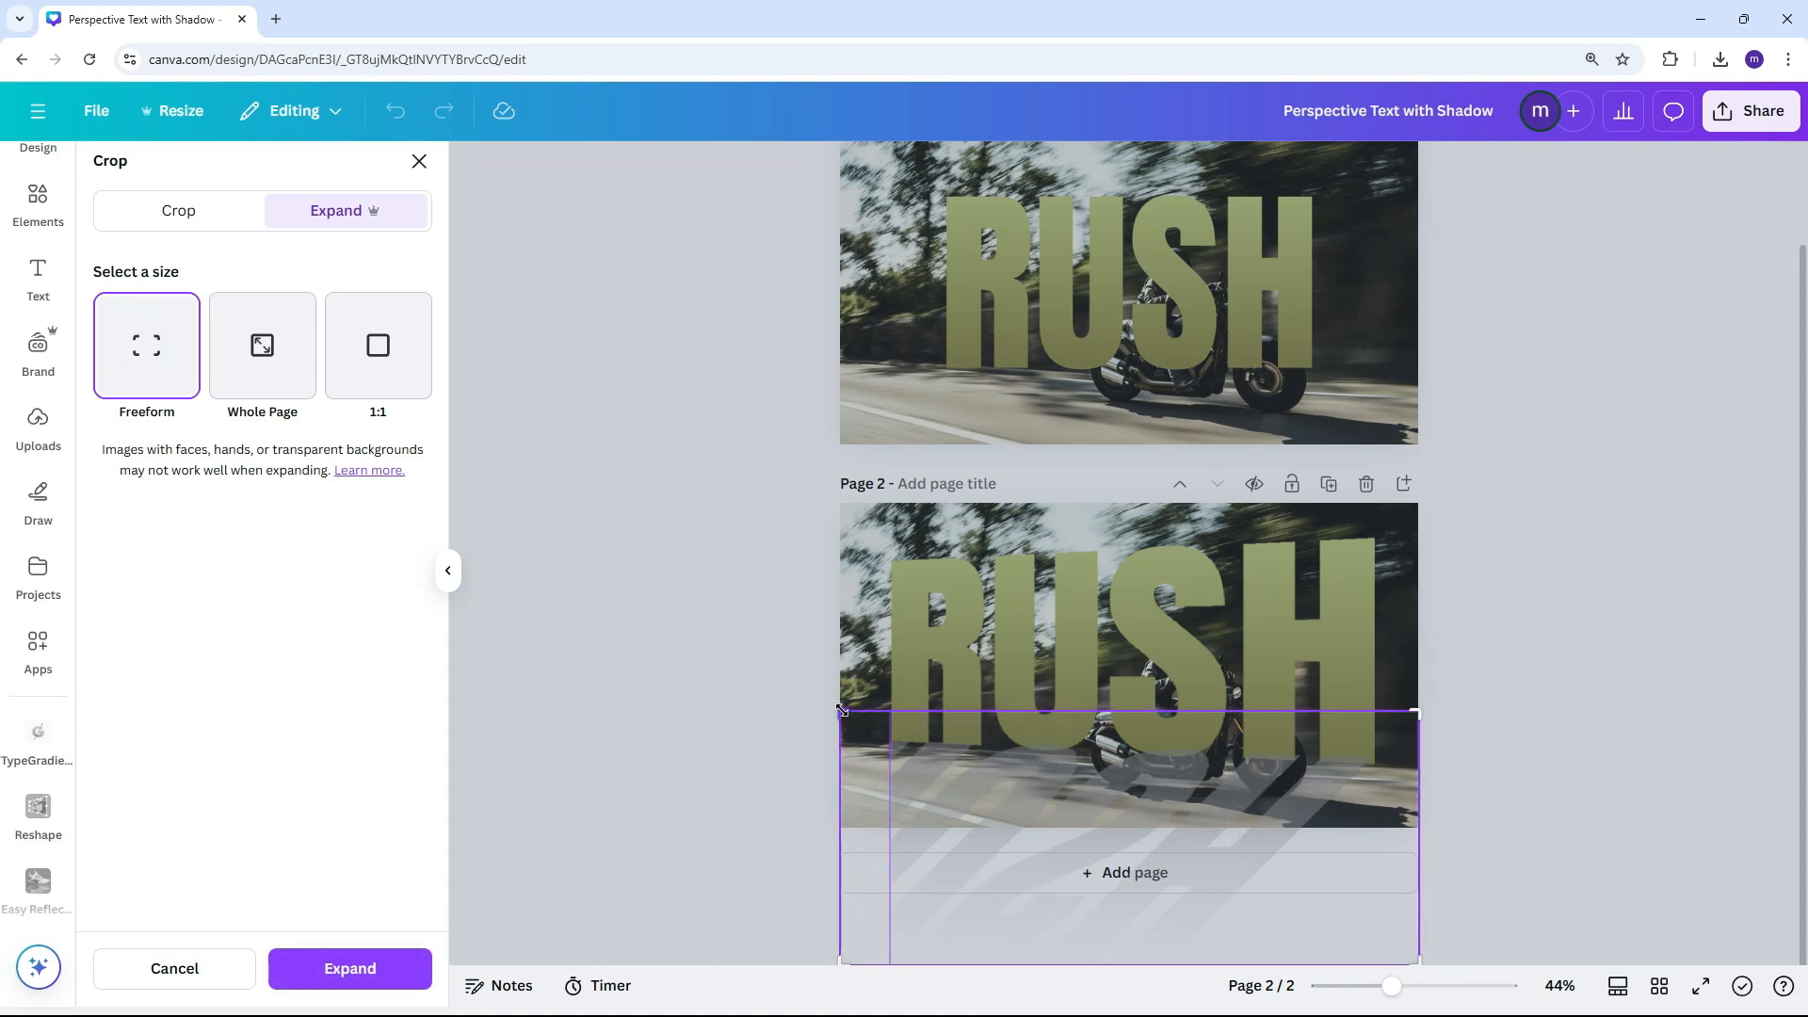
click(395, 972)
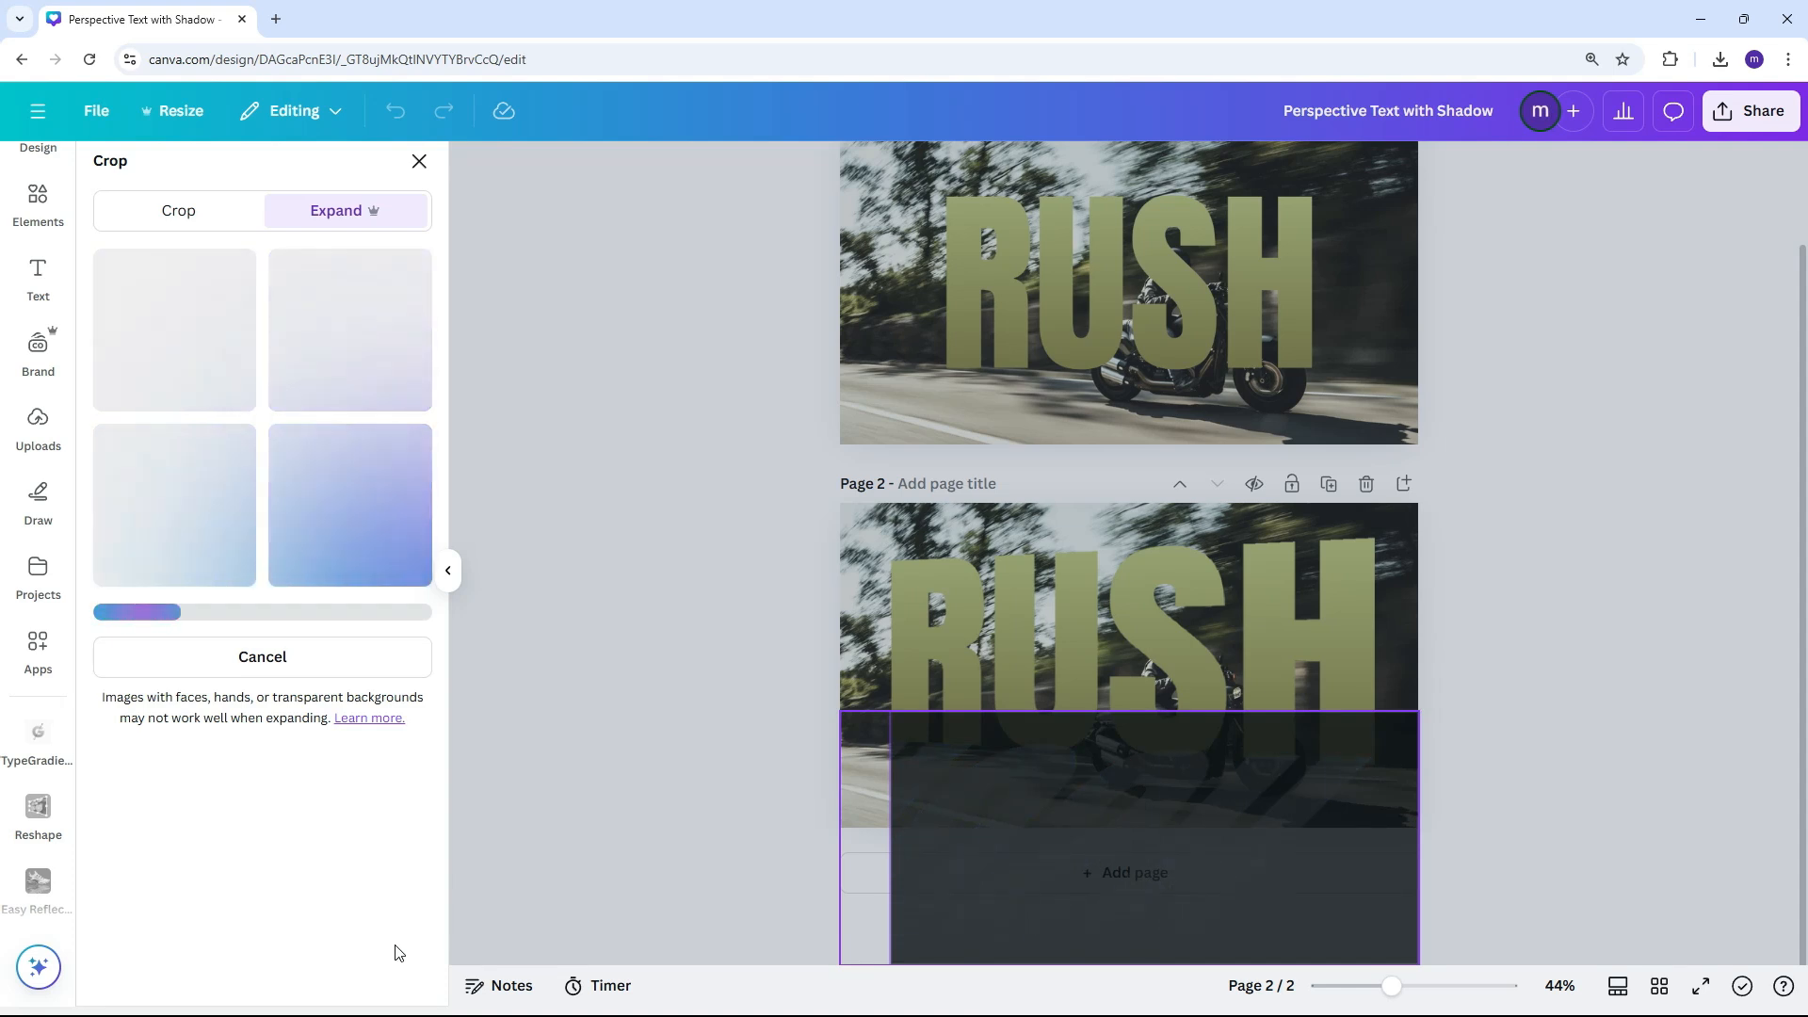
click(331, 355)
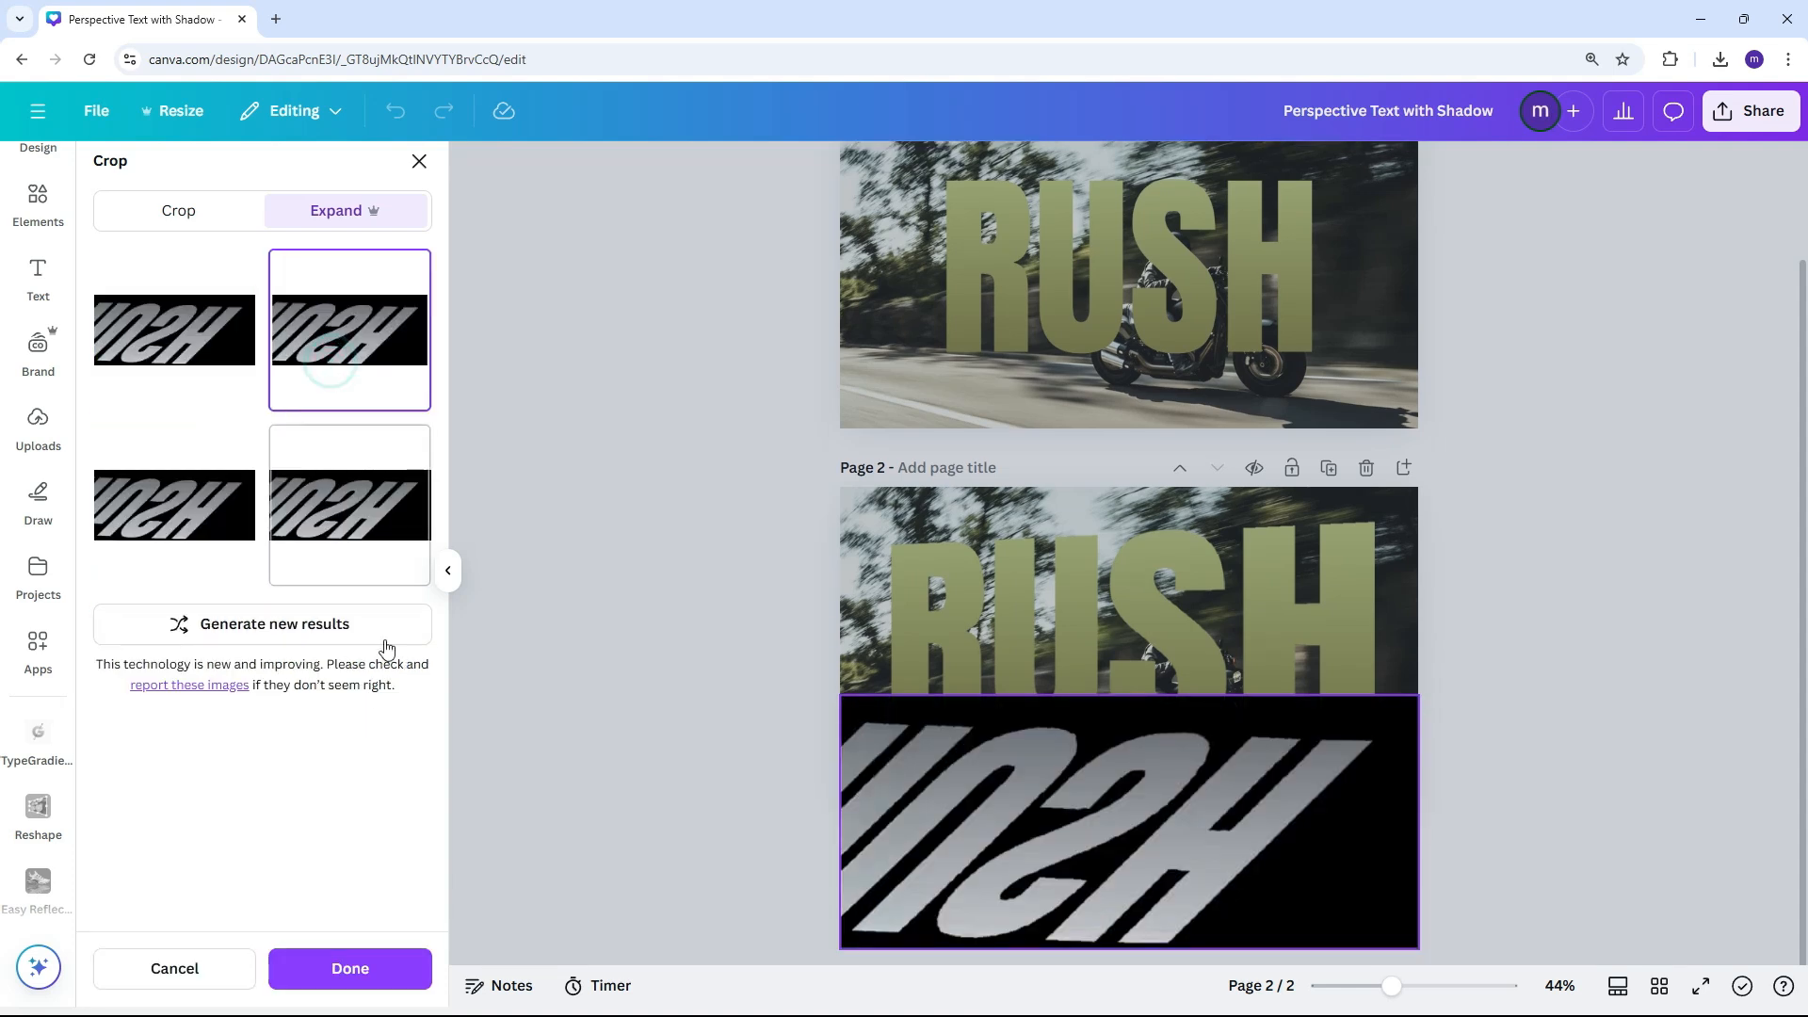
click(353, 970)
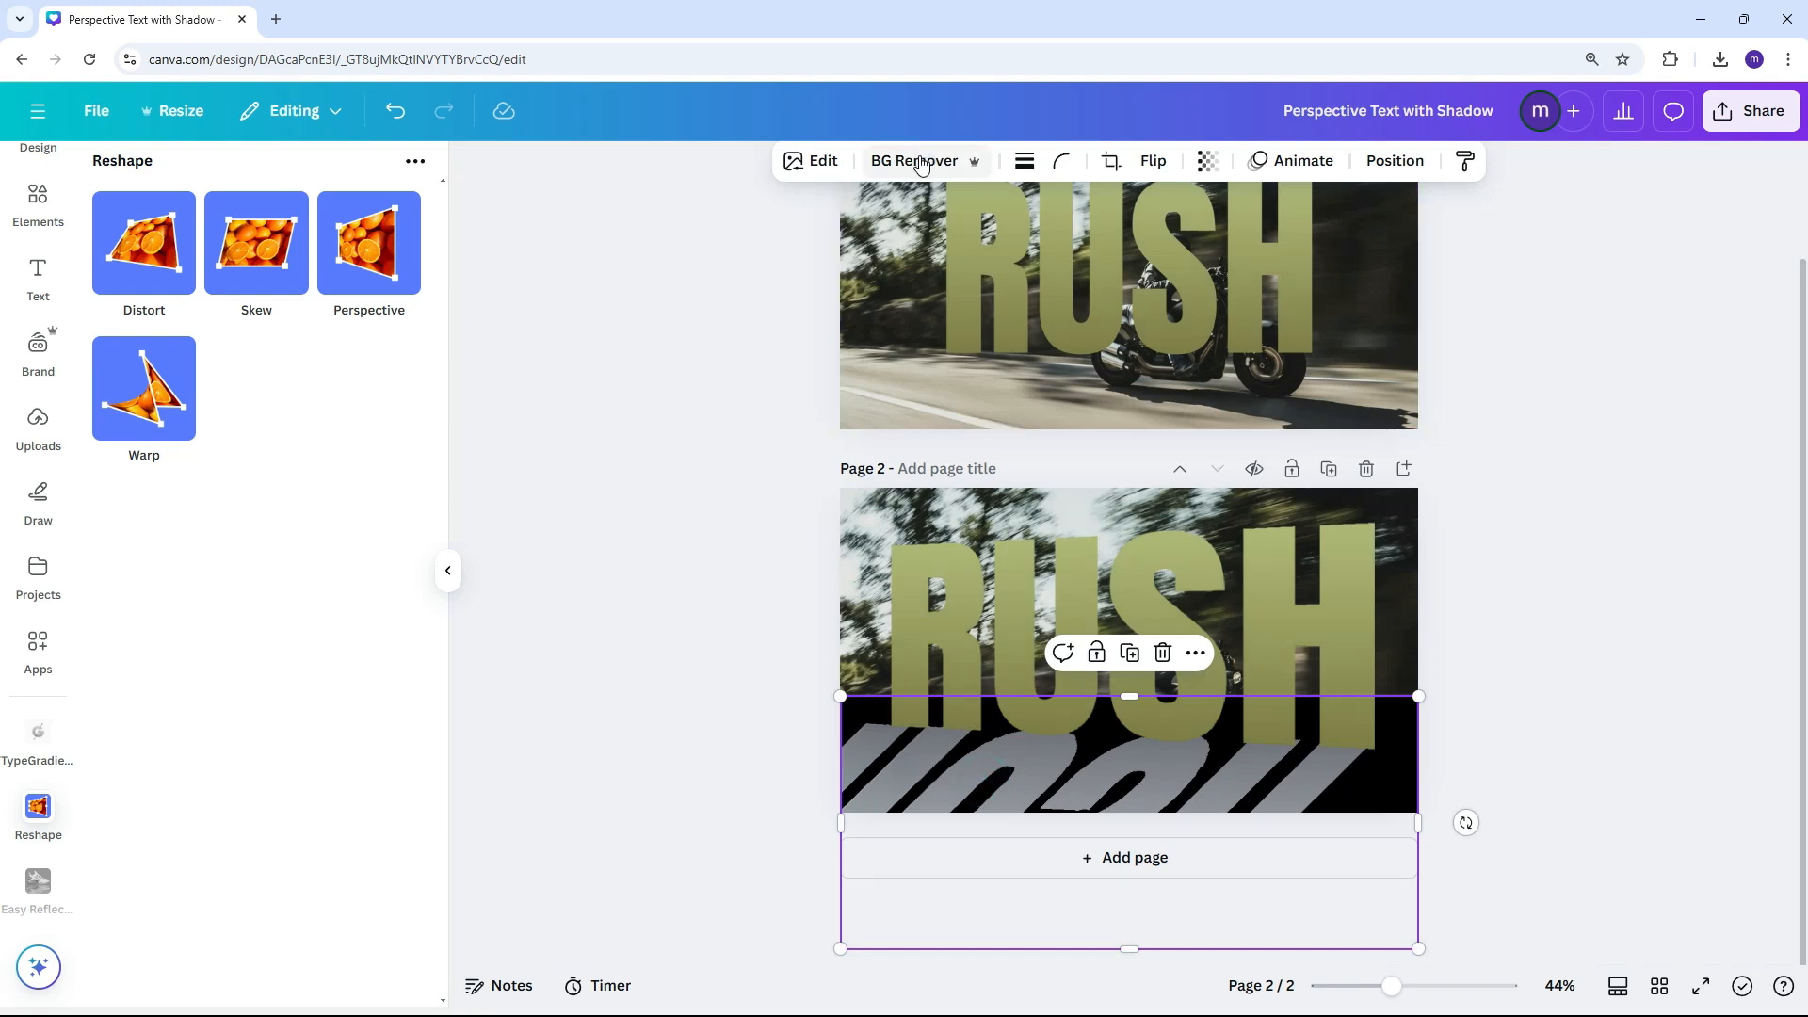
Remove the expanded shadow's black background, lower its opacity to a faint shadow and align it under the RUSH letters
click(918, 160)
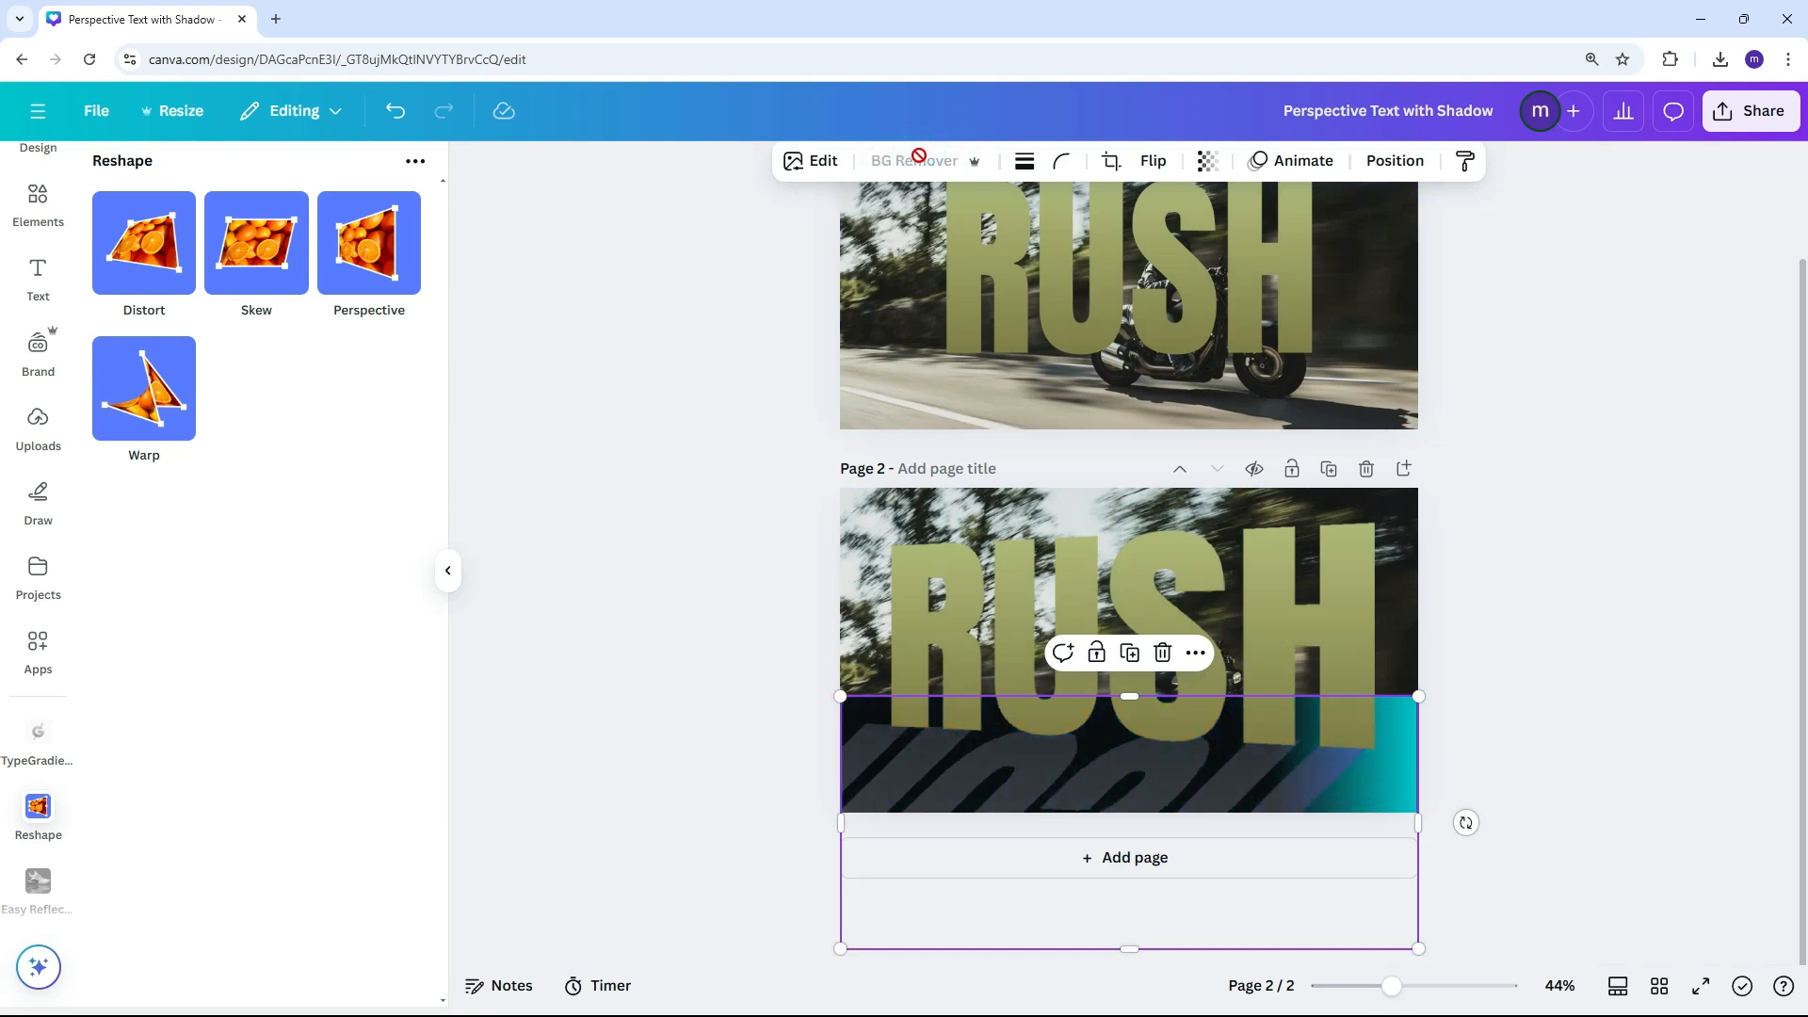
click(1209, 162)
drag(1256, 248, 1157, 250)
drag(1179, 776, 1190, 774)
click(1456, 653)
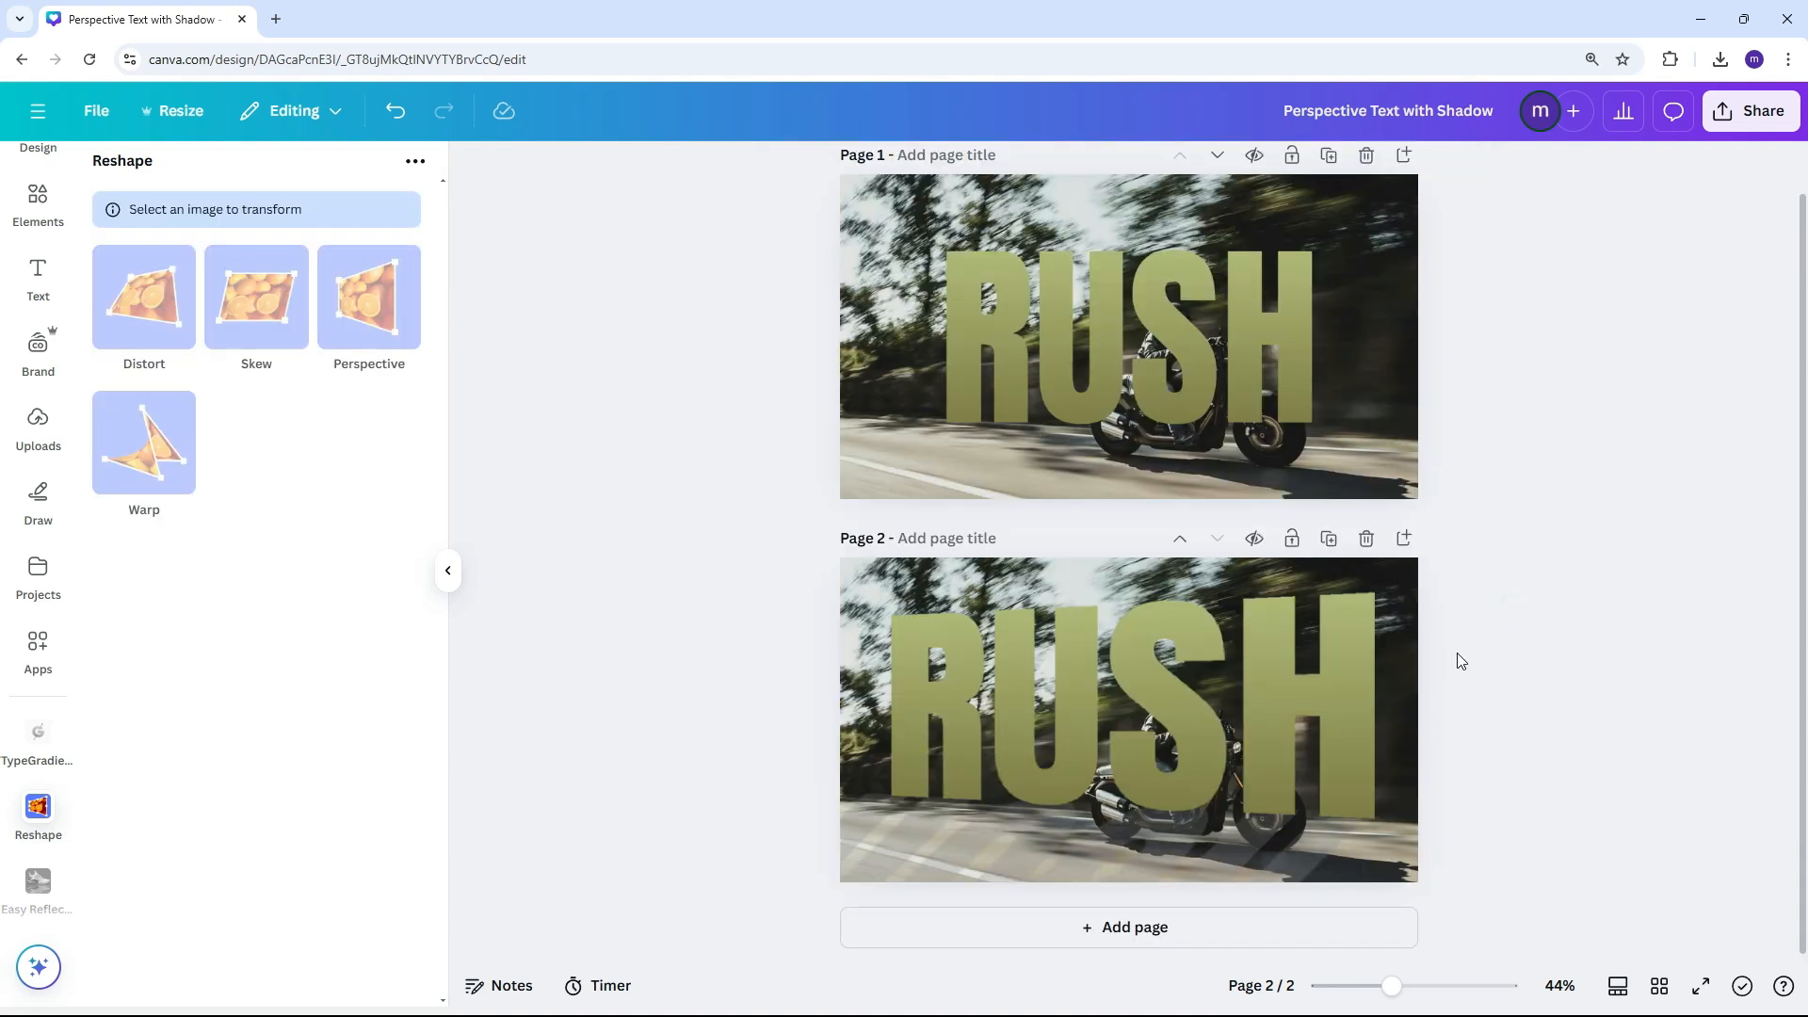
Start Magic Grab on the page 2 background photo and select the rider and motorcycle as the objects to grab
scroll(1459, 729, up, 3)
scroll(1456, 732, down, 1)
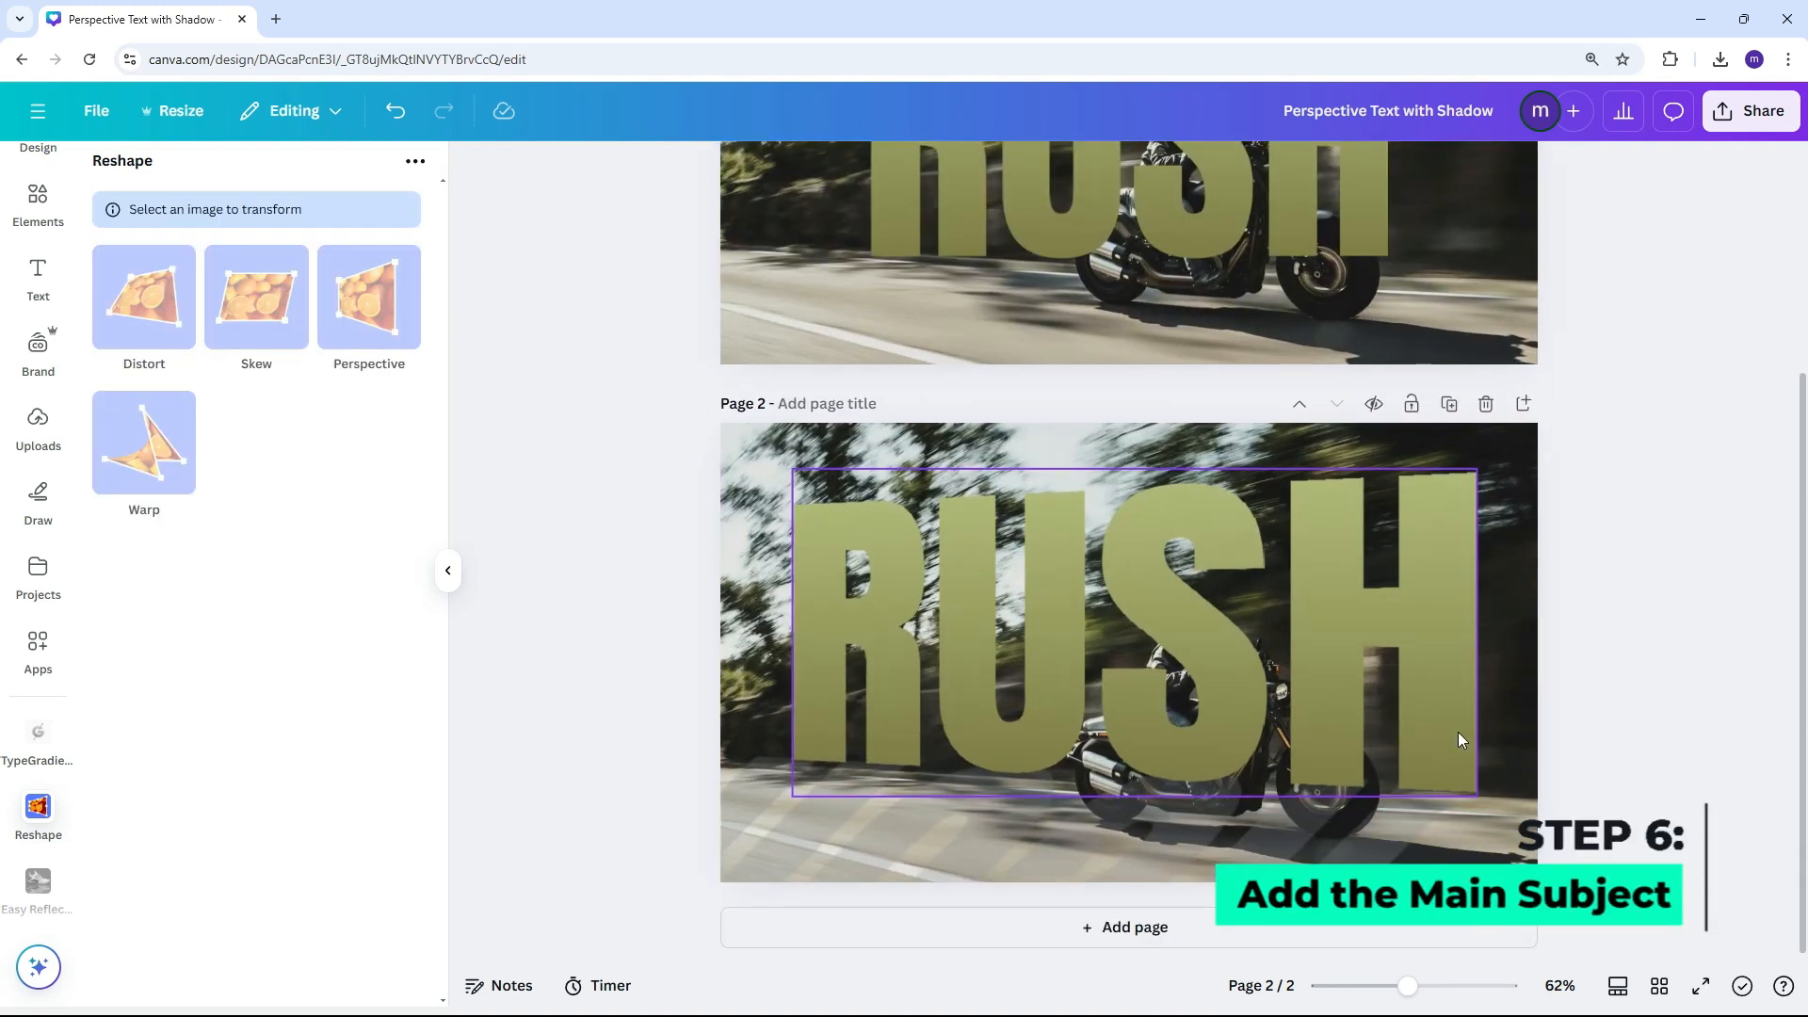
click(1617, 697)
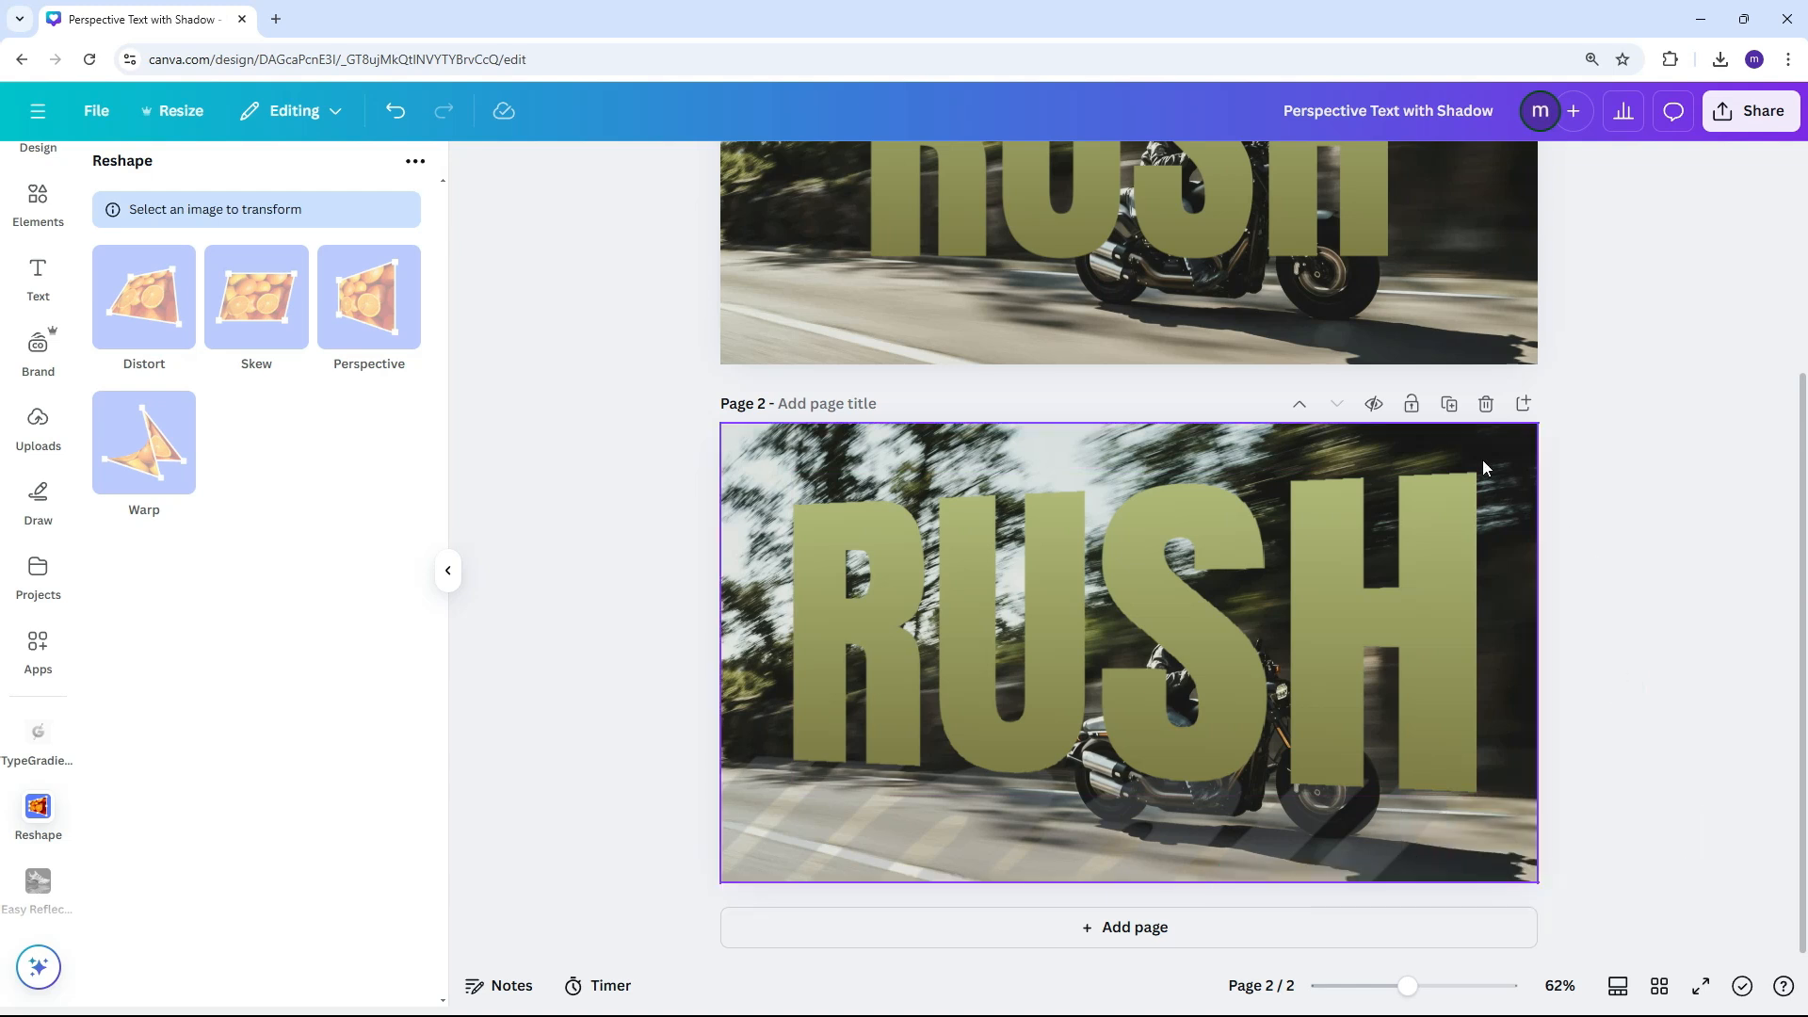
click(1402, 452)
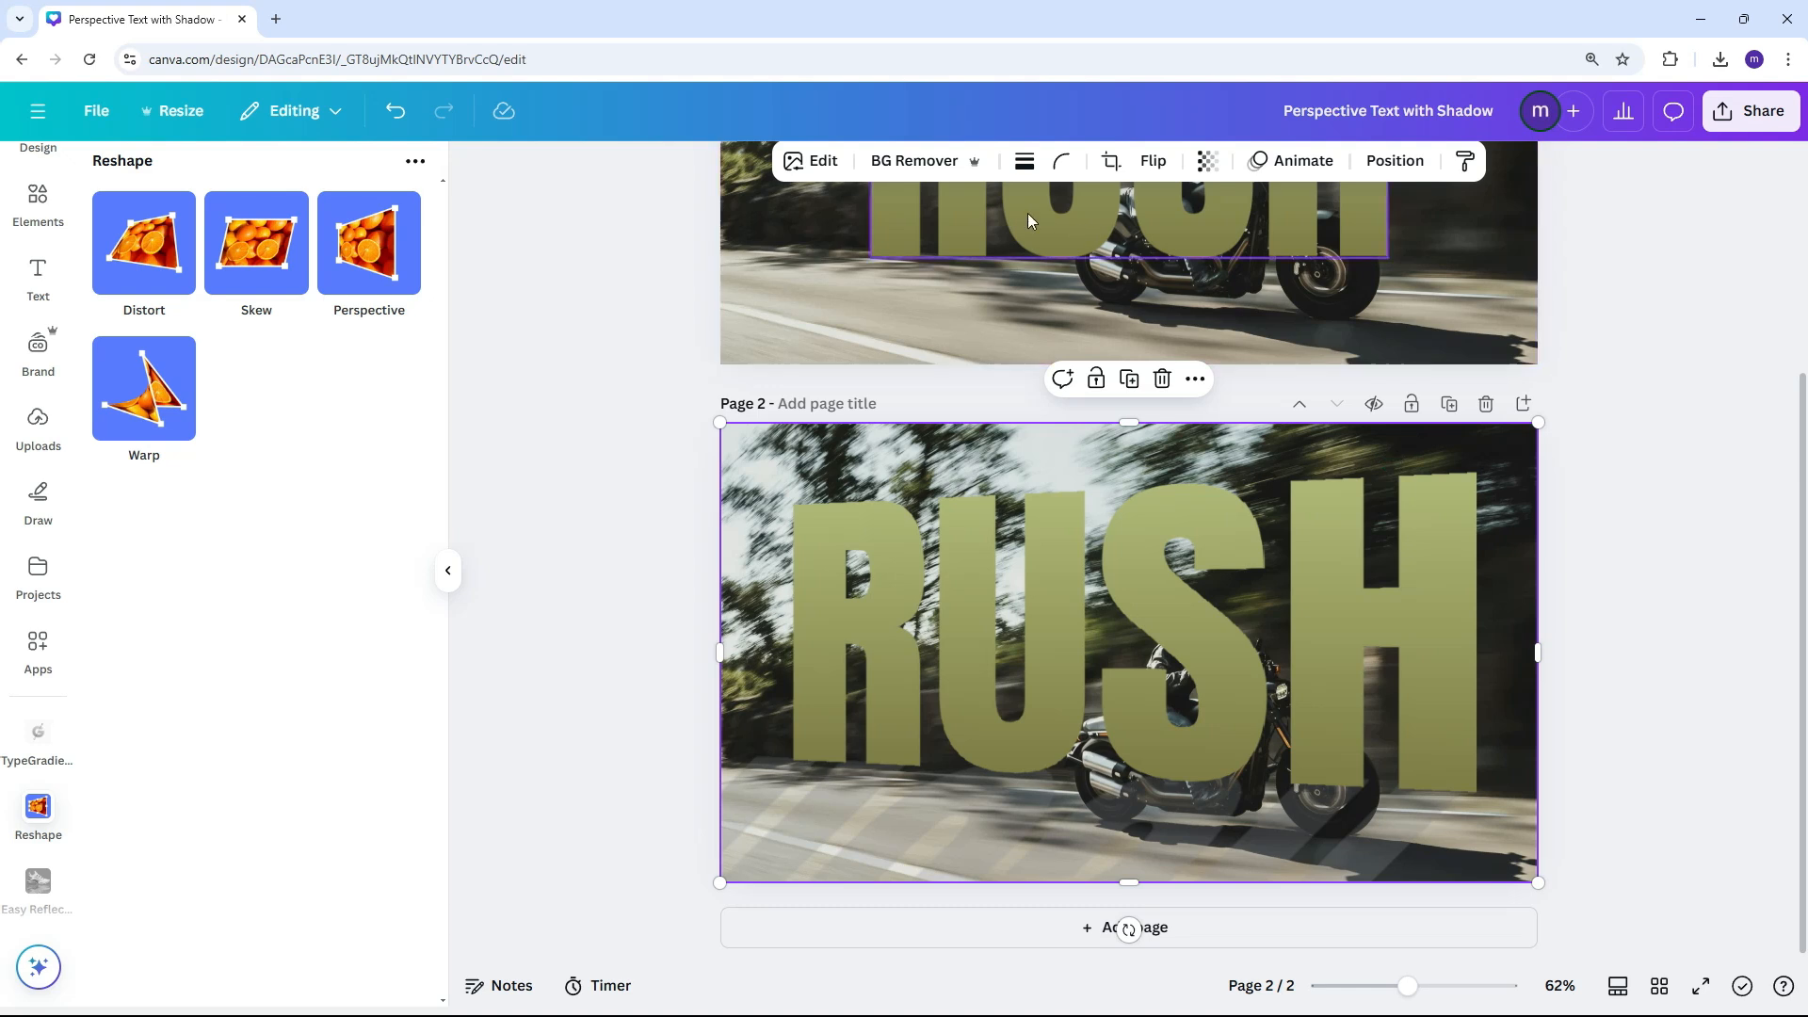
click(812, 162)
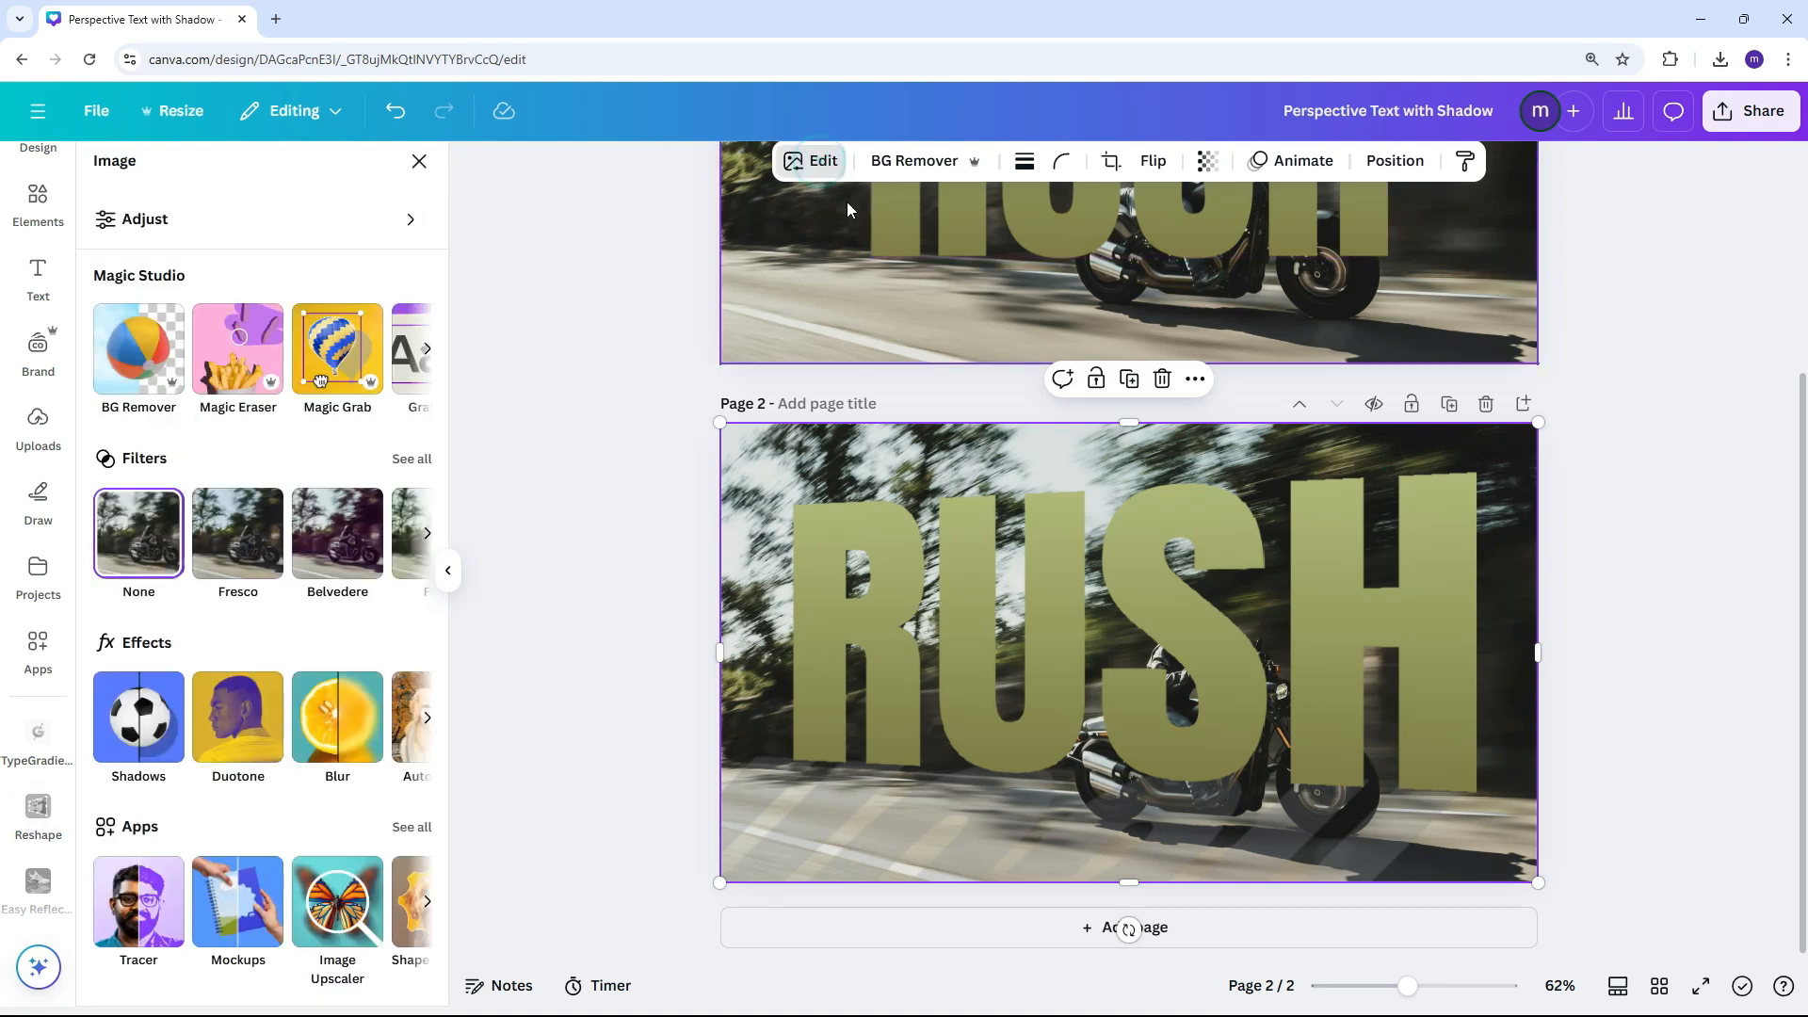
click(345, 347)
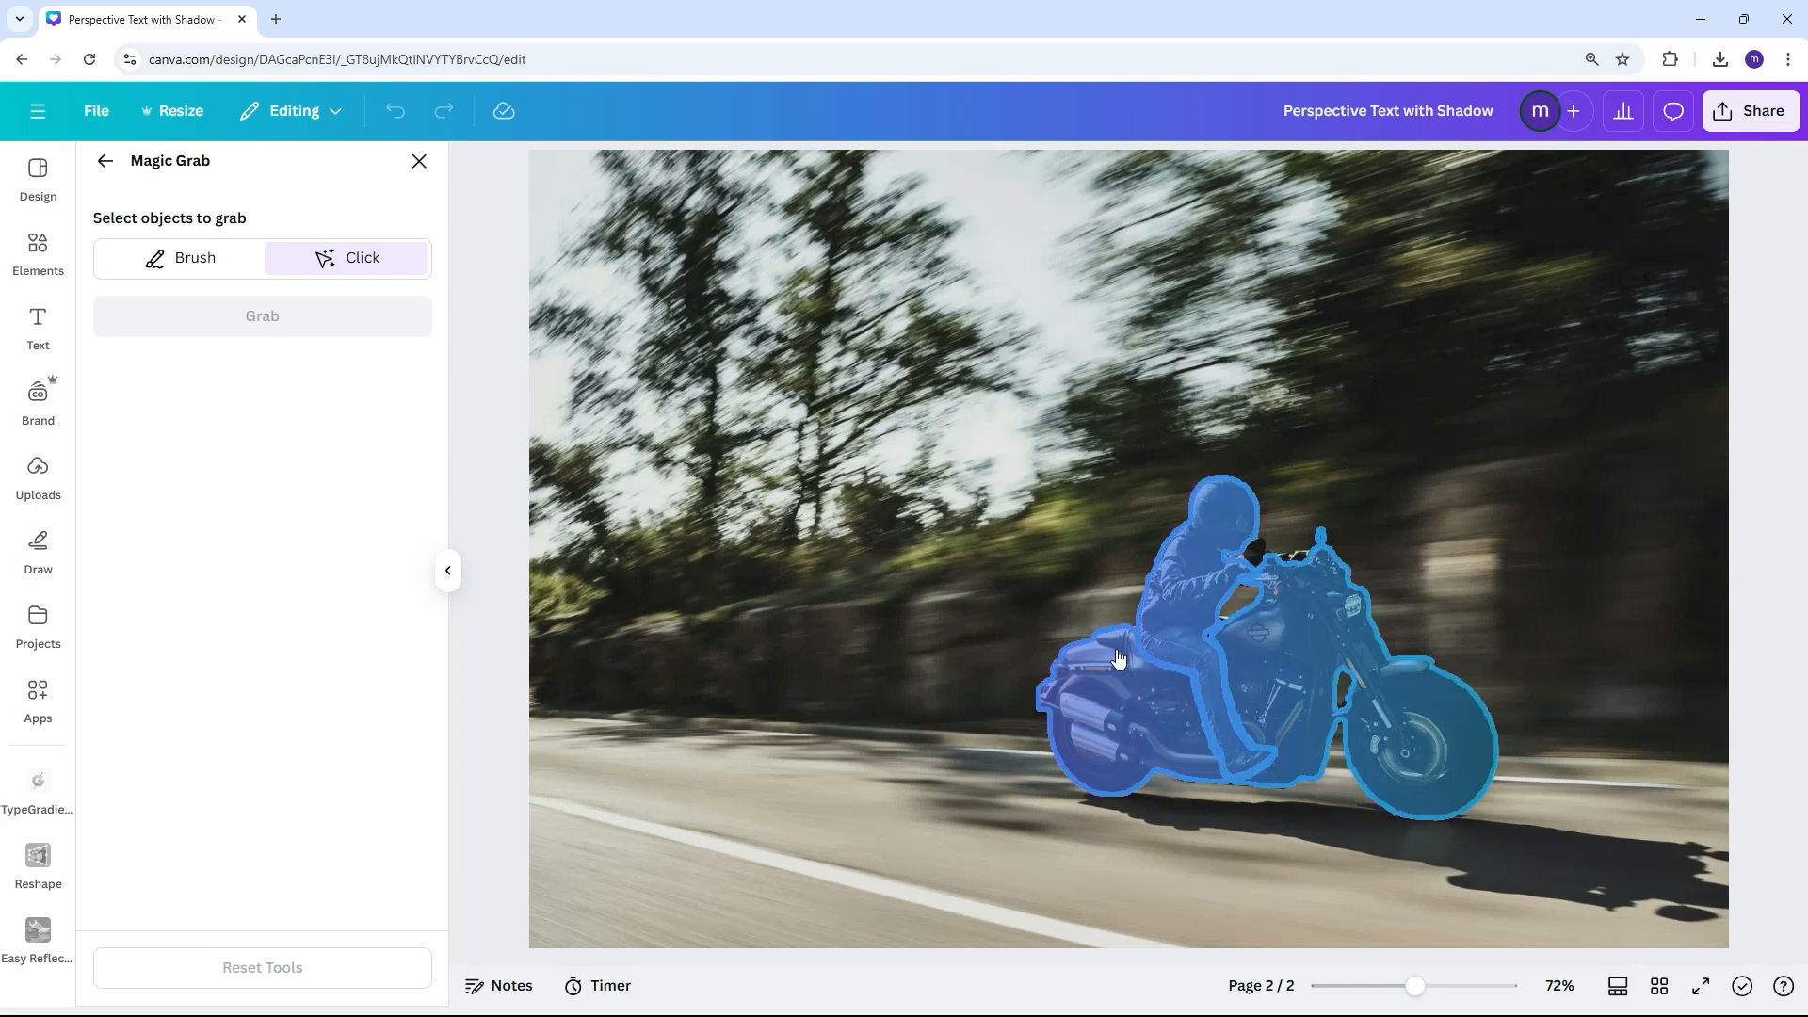
click(1180, 677)
click(1186, 599)
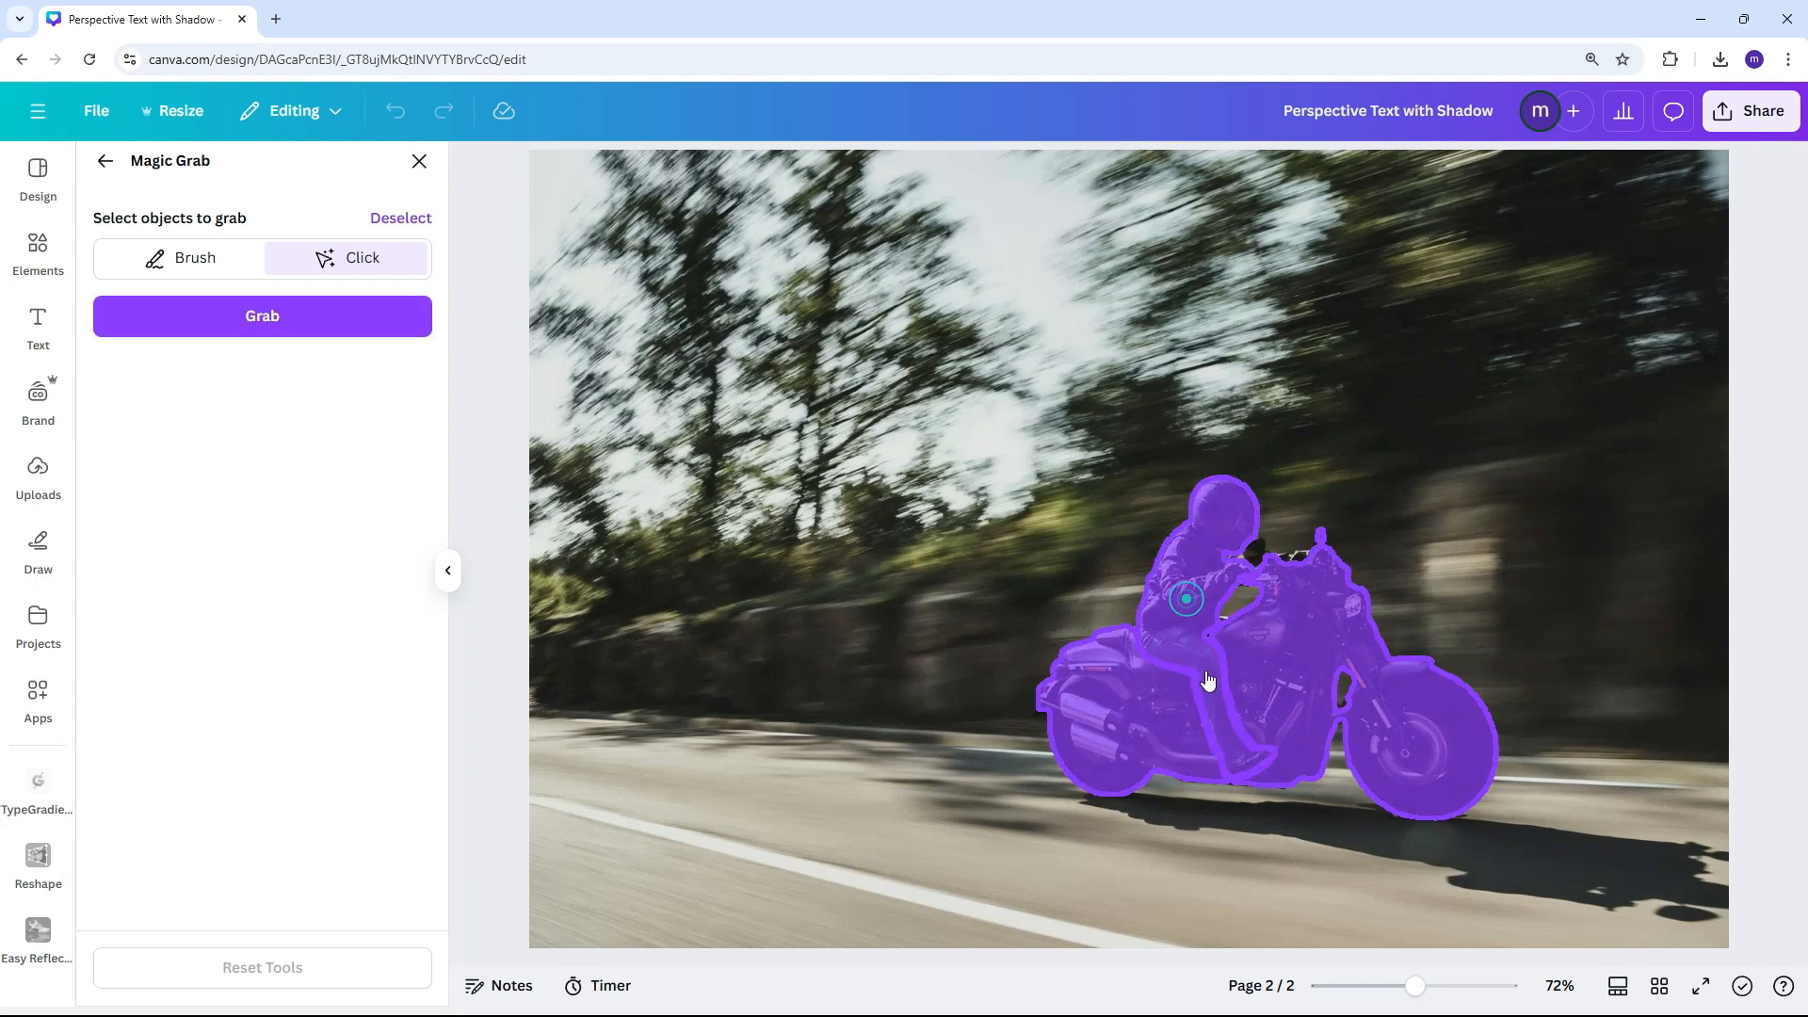
Brush the missed areas around the rider and motorcycle into the selection at brush size 14 and grab the subject
click(240, 267)
drag(218, 339, 137, 339)
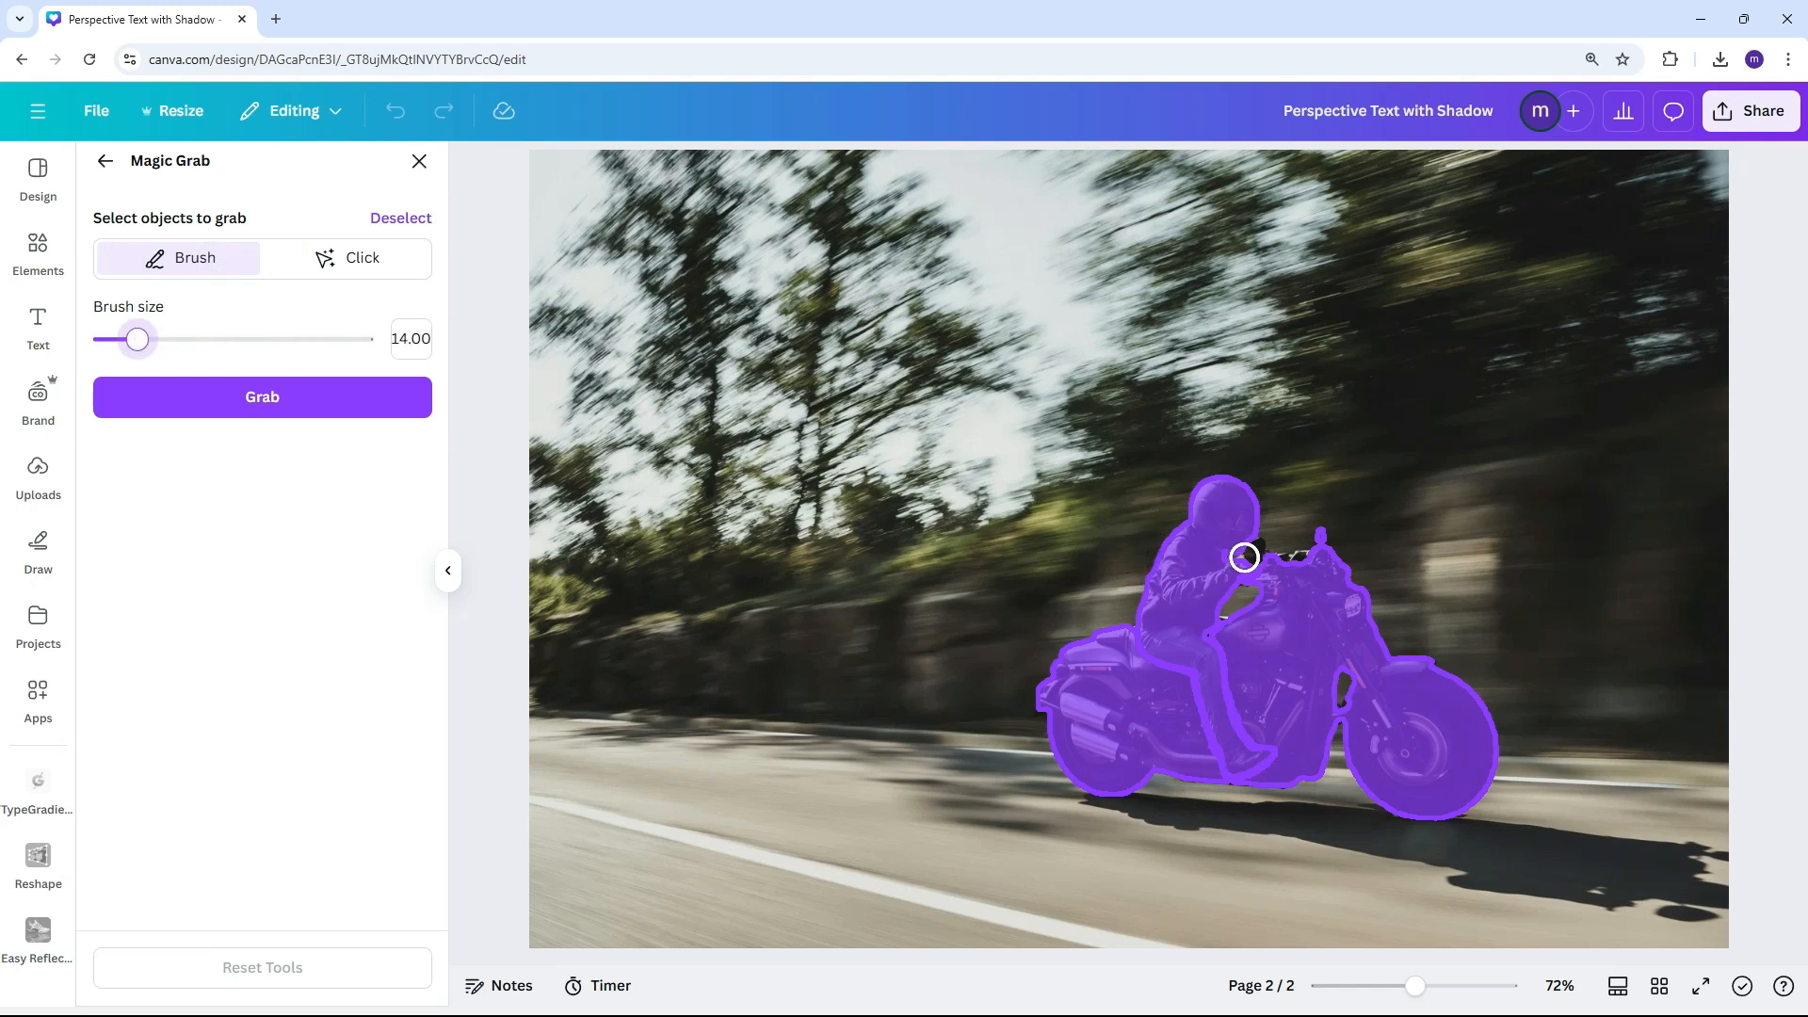
mouse_move(1247, 557)
mouse_down()
mouse_move(1227, 541)
mouse_move(1308, 565)
mouse_move(1309, 635)
mouse_up()
mouse_move(1343, 717)
mouse_down()
mouse_move(1199, 634)
mouse_move(1143, 634)
mouse_move(1223, 731)
mouse_move(1282, 736)
mouse_move(1252, 685)
mouse_move(1232, 771)
mouse_up()
click(382, 412)
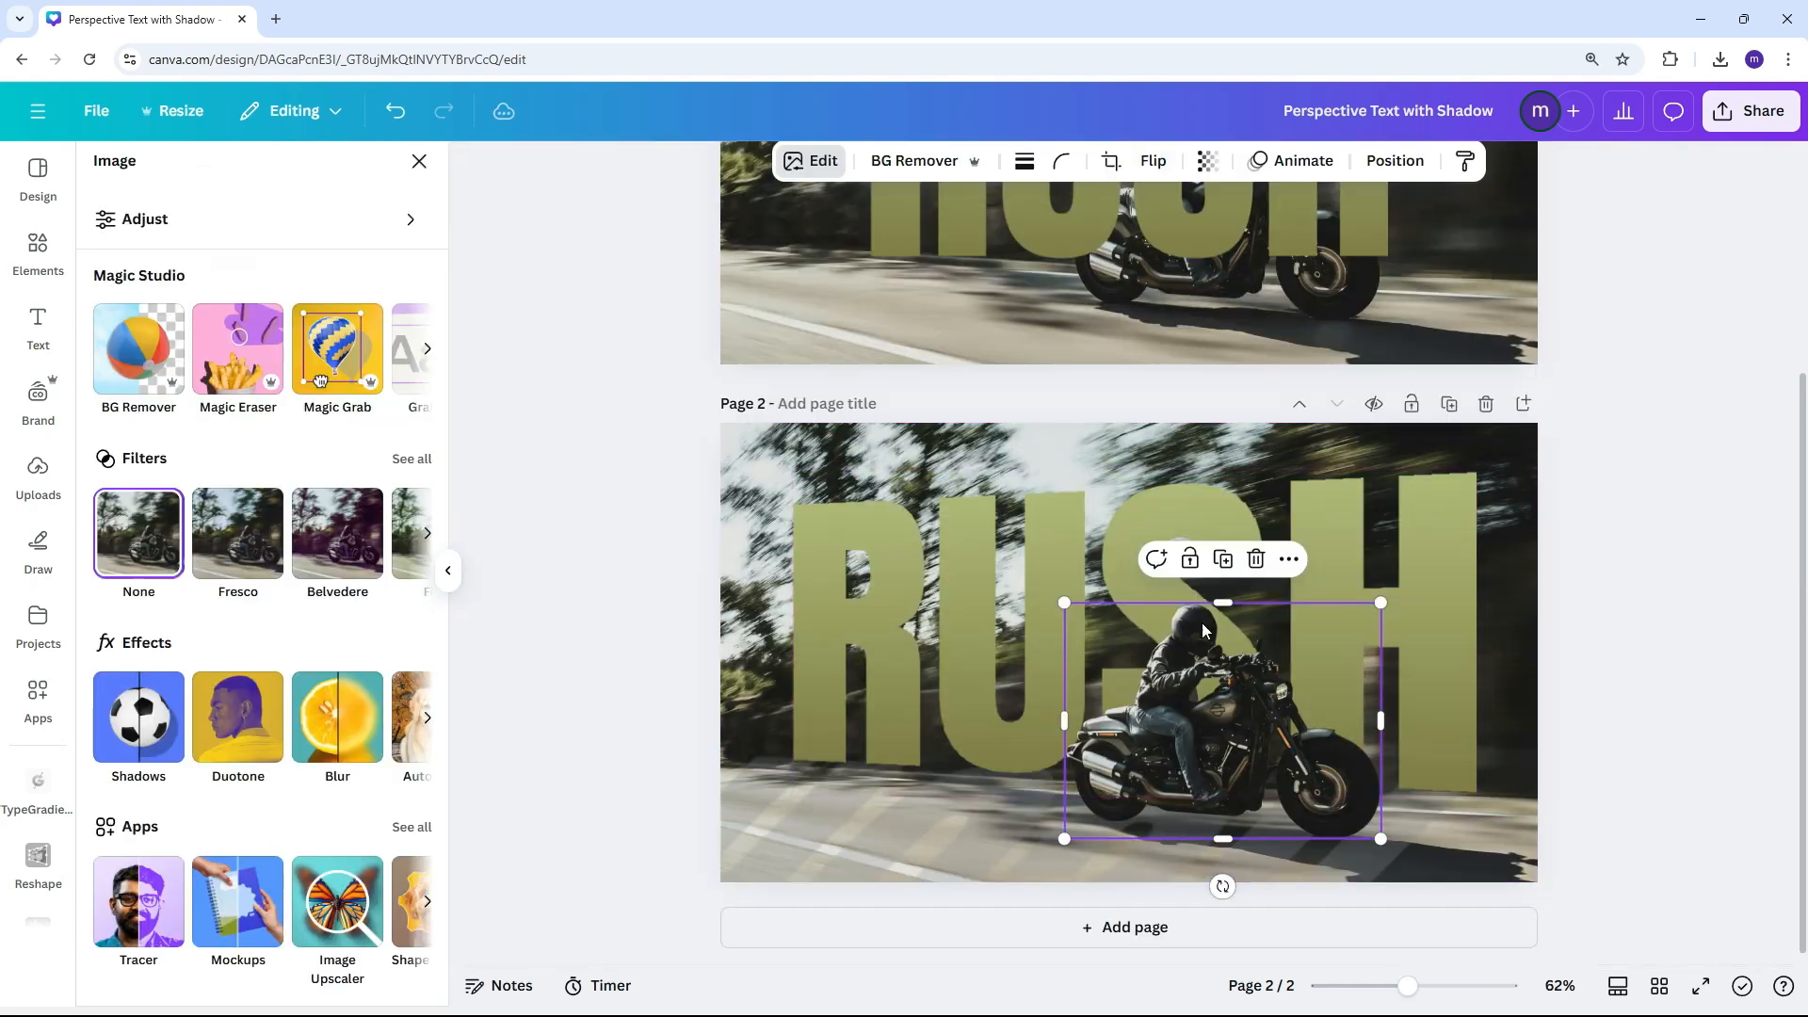
Try nudging the grabbed motorcyclist slightly up and to the left, undo the move and clear the selection
mouse_move(1258, 720)
mouse_down()
mouse_move(1251, 698)
mouse_move(1266, 708)
mouse_up()
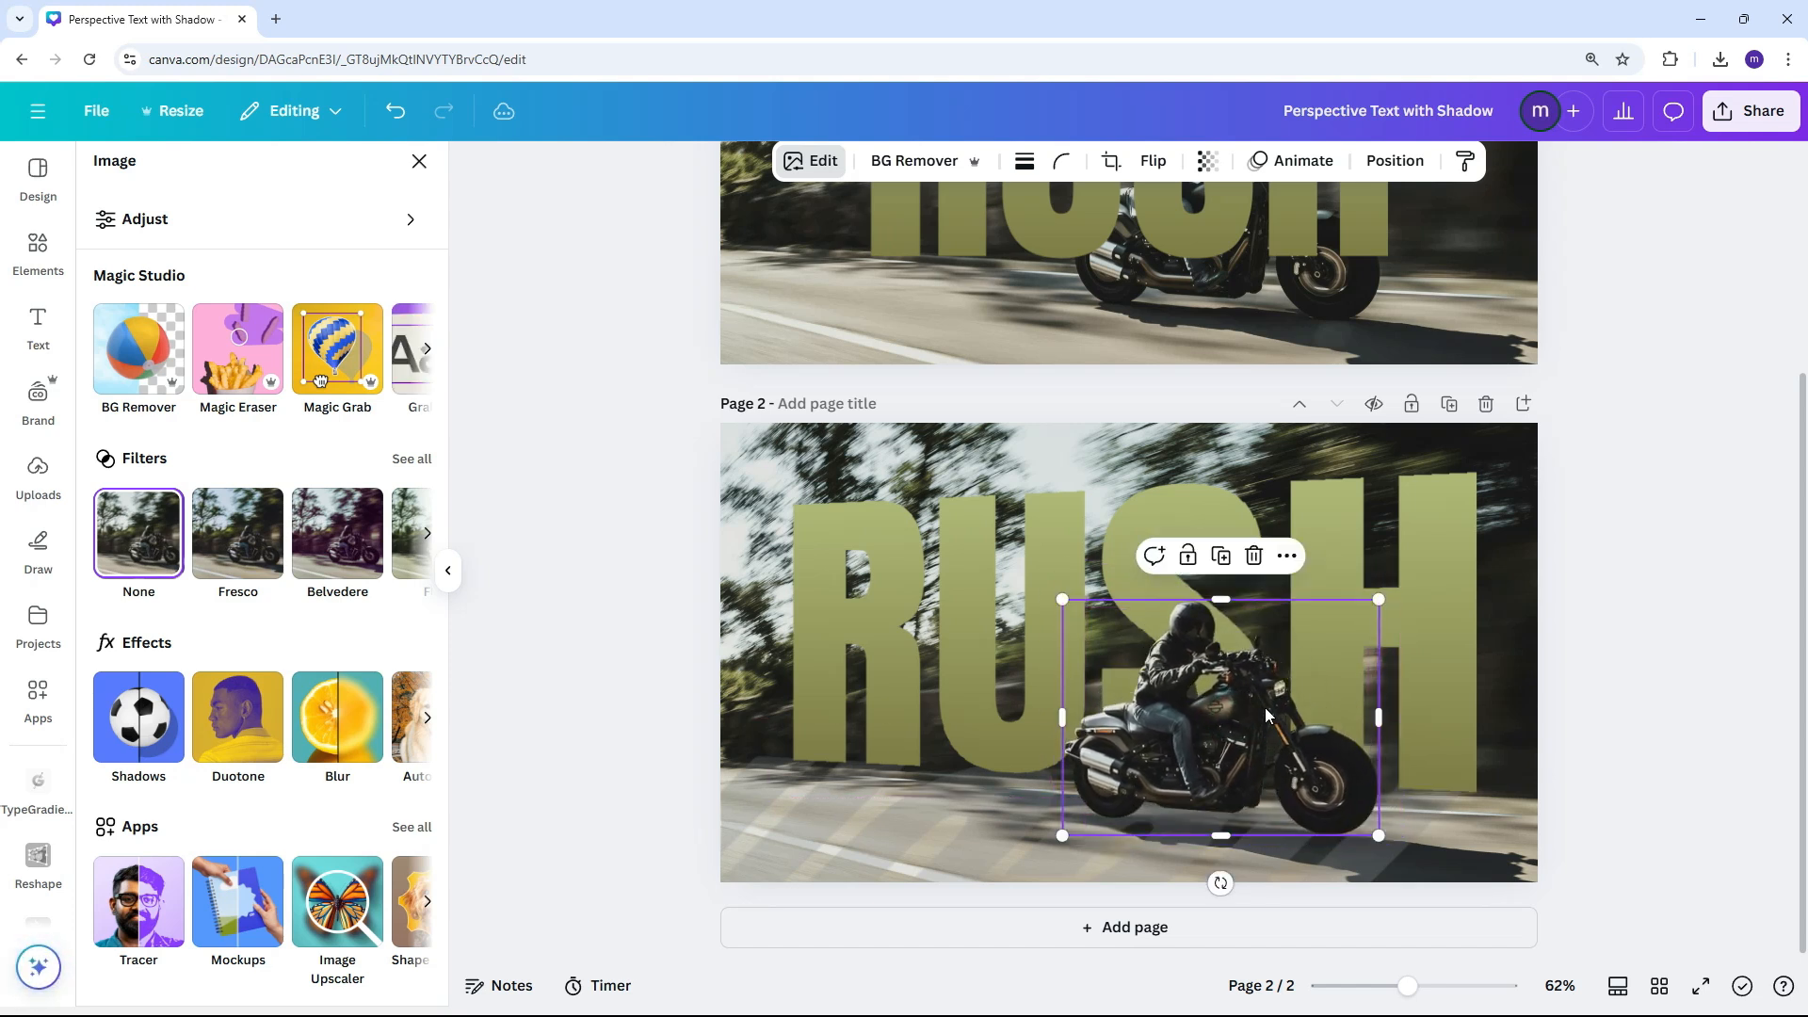
key(ctrl+z)
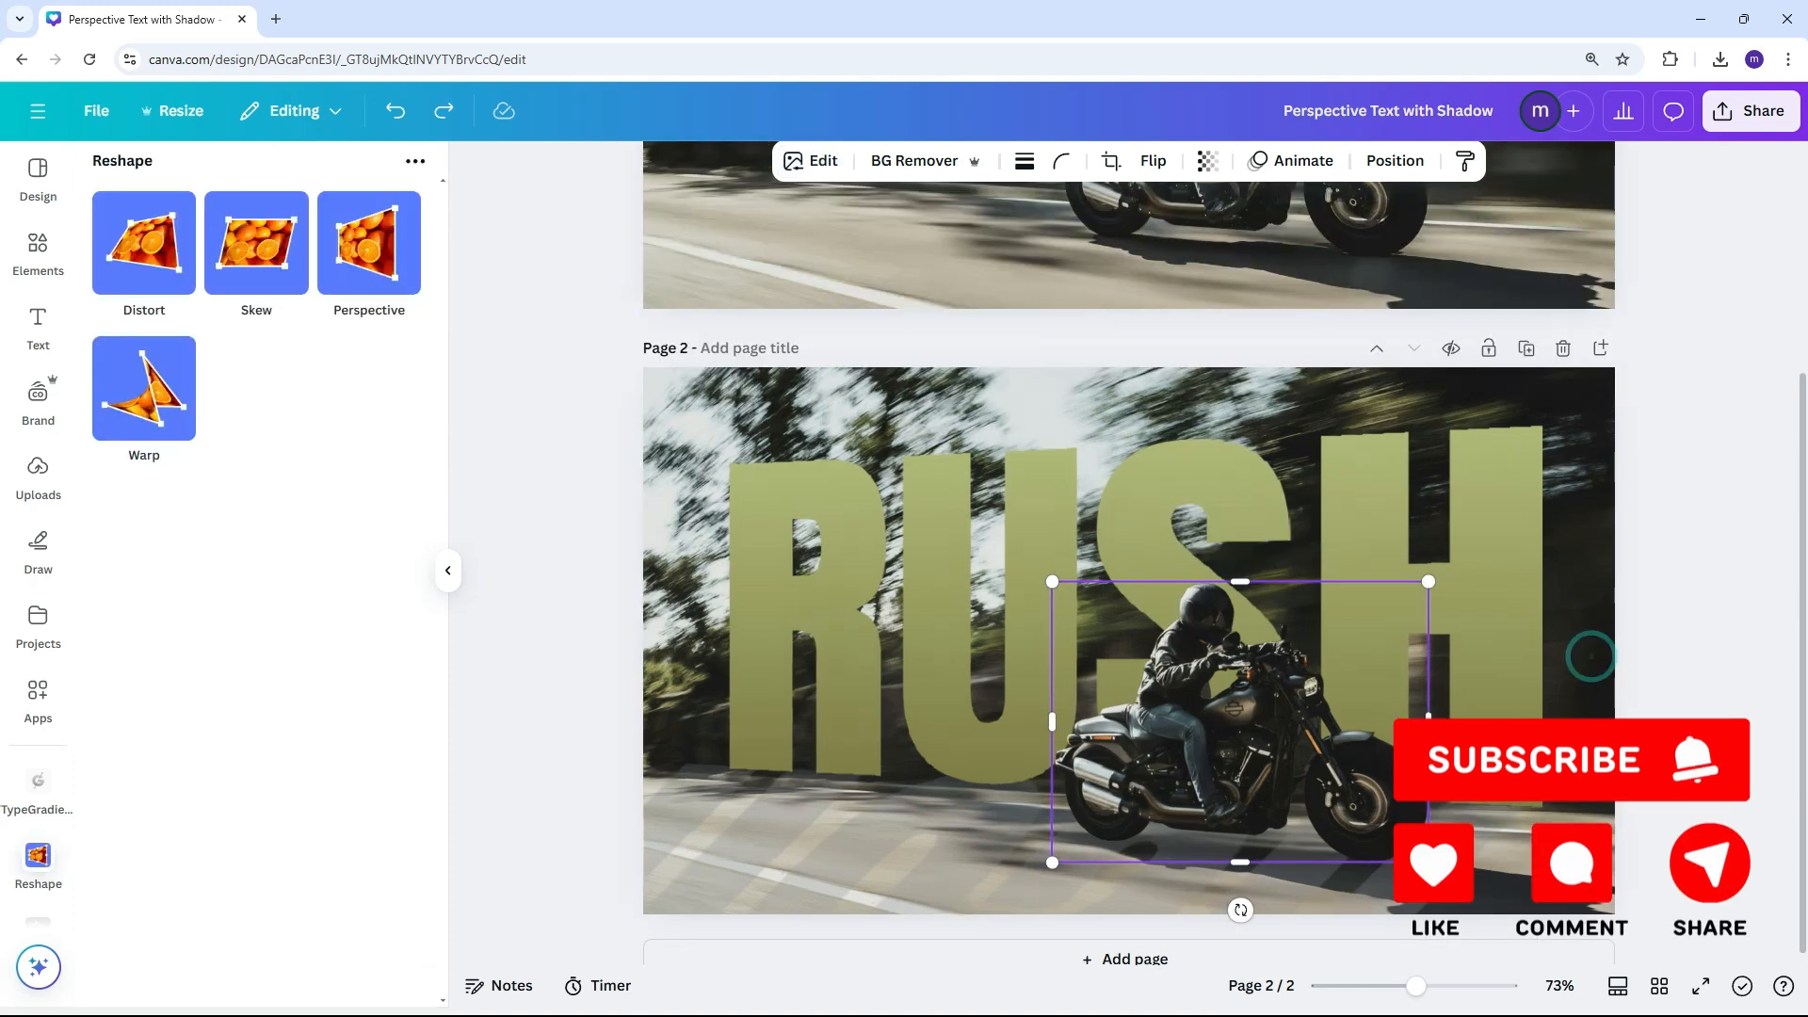
click(1748, 699)
scroll(1745, 699, down, 1)
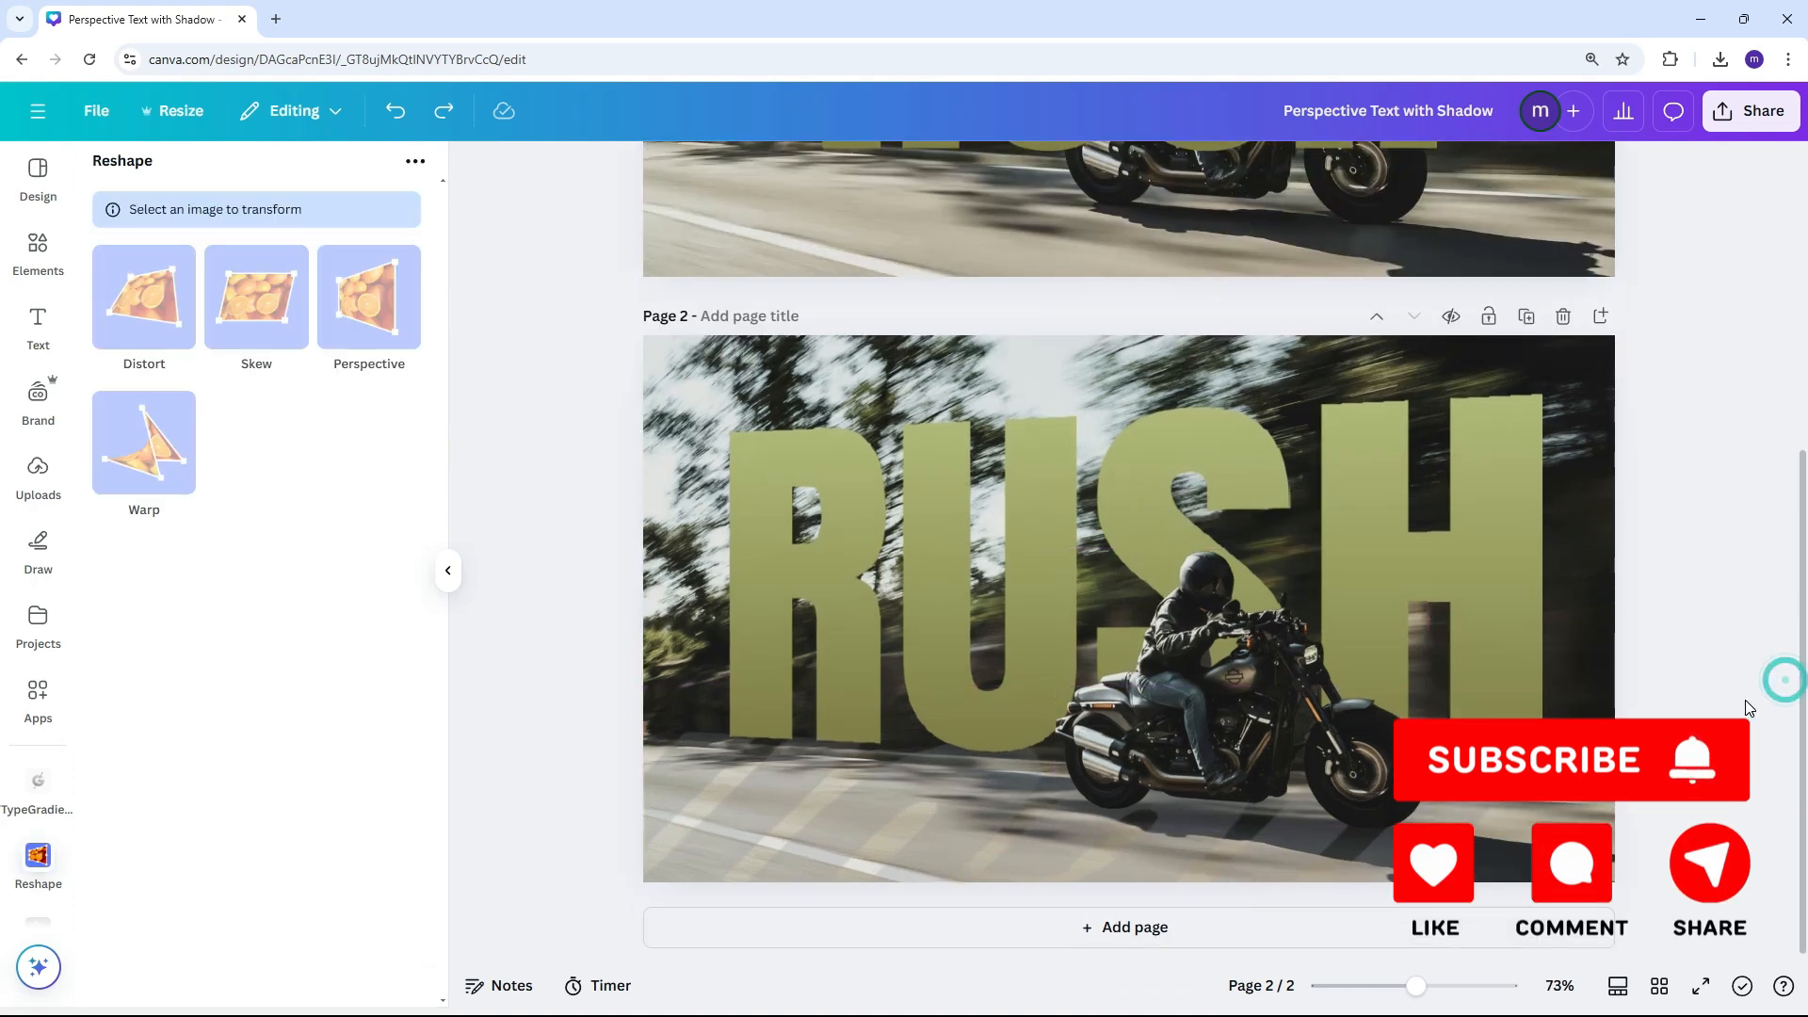
click(1745, 700)
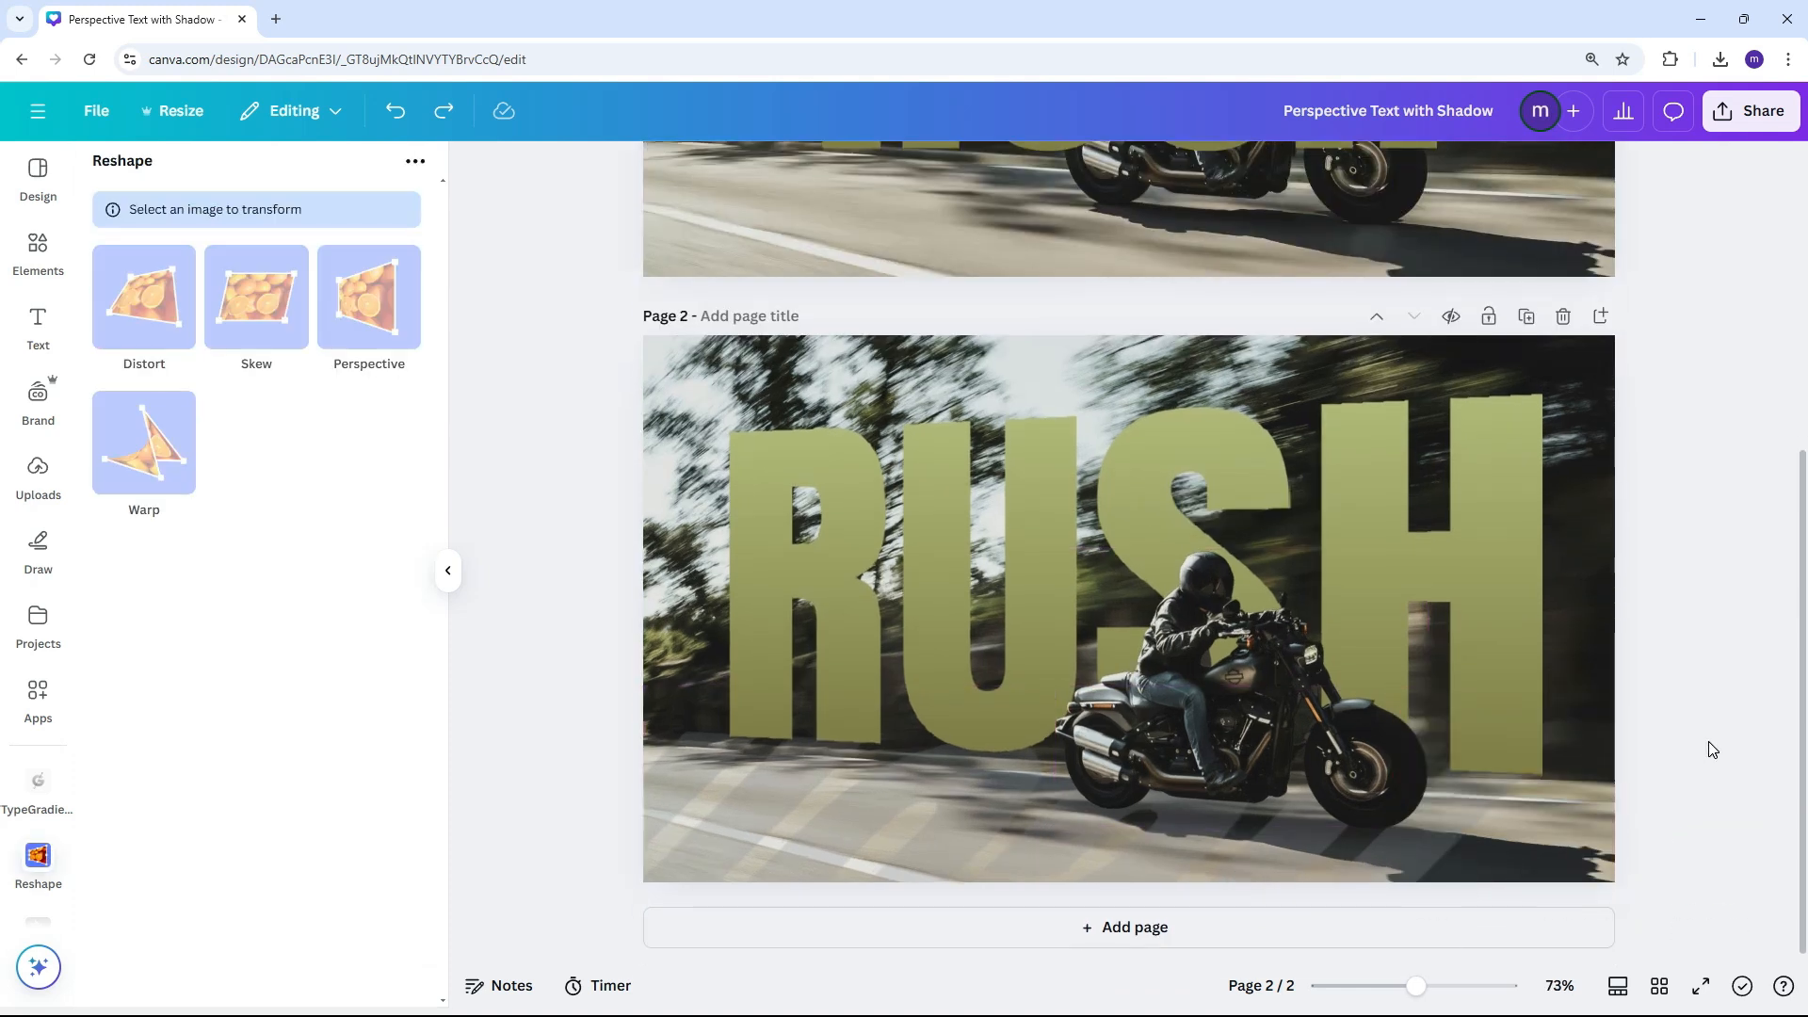